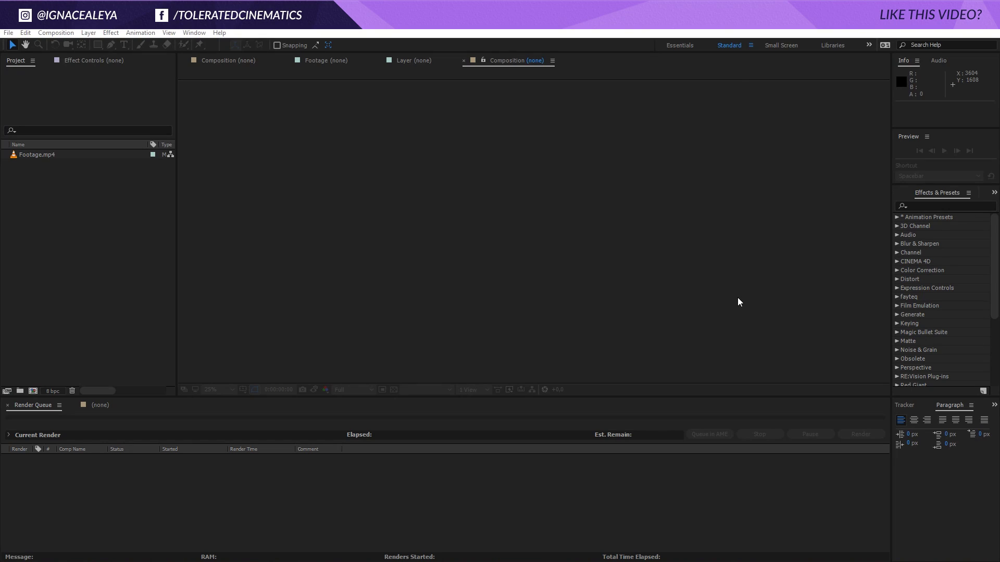
- Create a composition from Footage.mp4 that matches the clip's settings
click(138, 261)
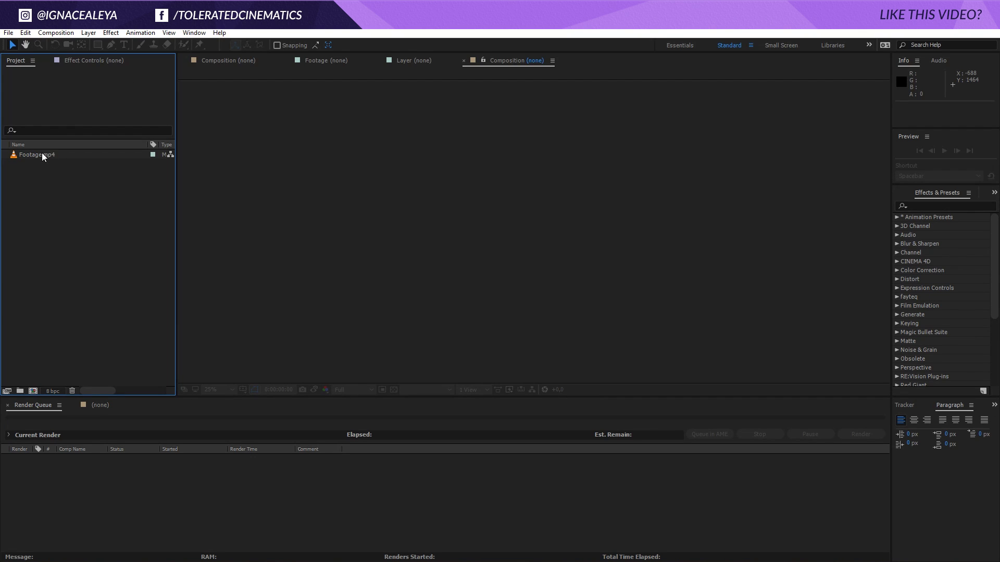
drag(42, 155, 33, 391)
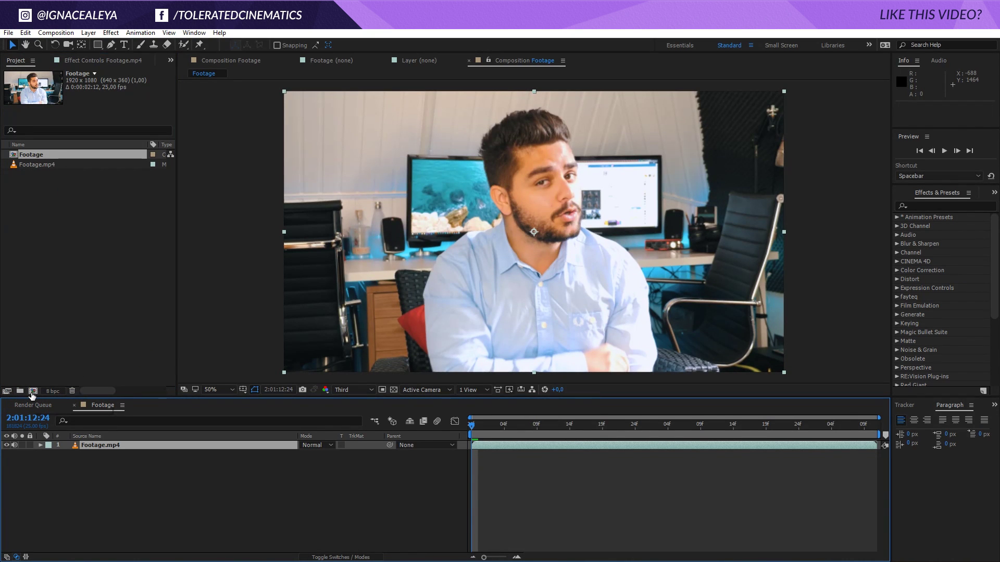
- Create a second composition named Main Comp with a duration of 0:00:10:00
click(32, 392)
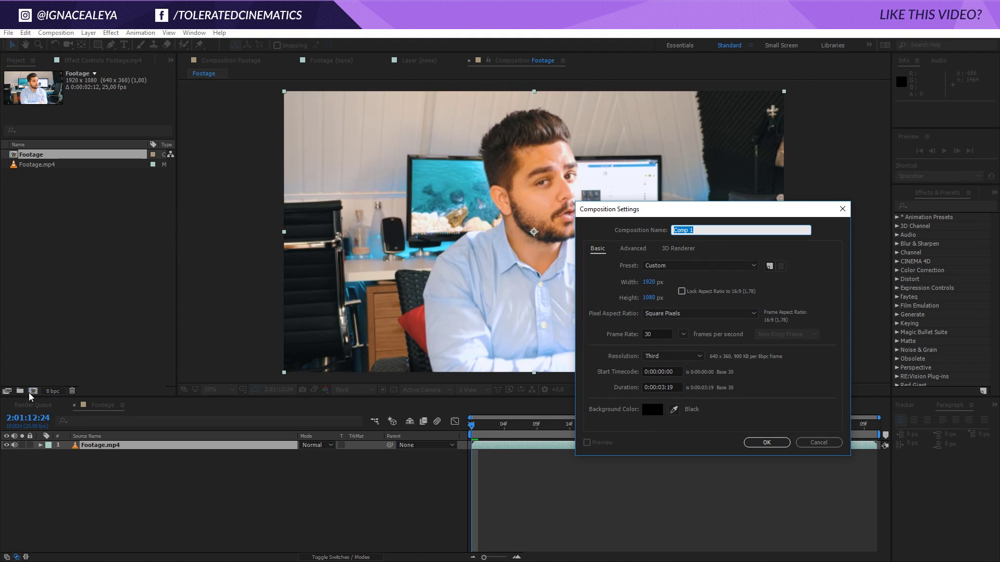
text(Main Comp)
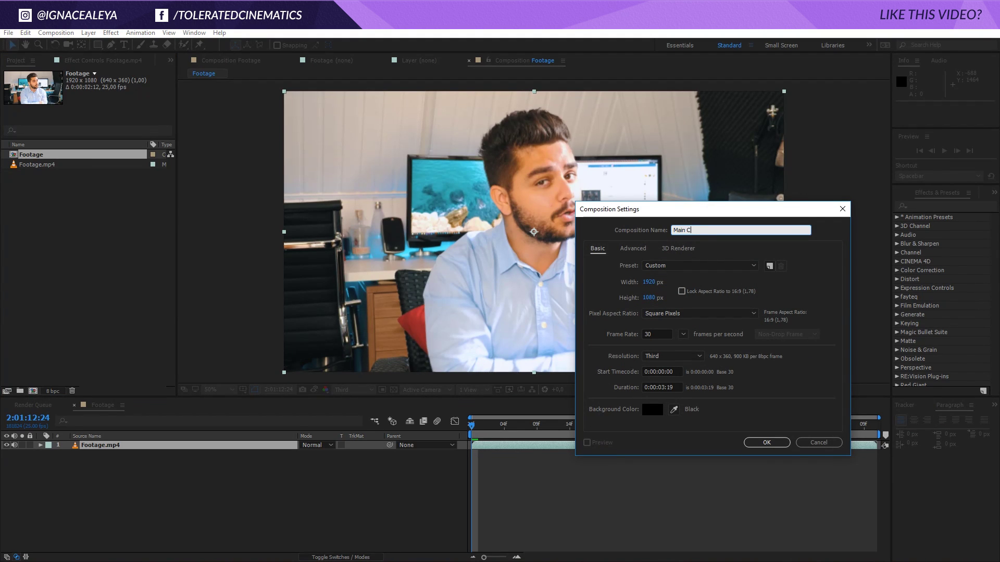
click(664, 388)
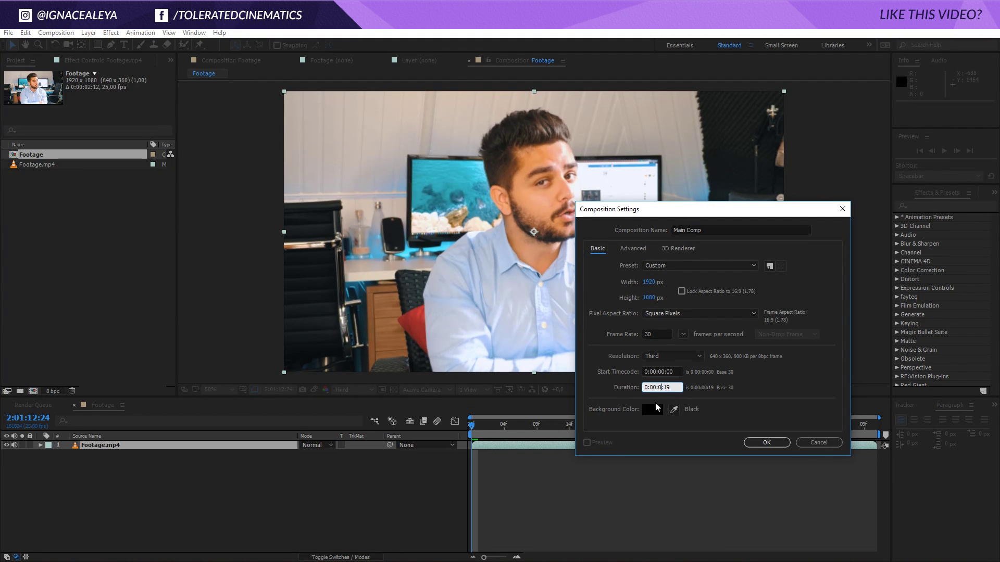
text(1000)
click(770, 443)
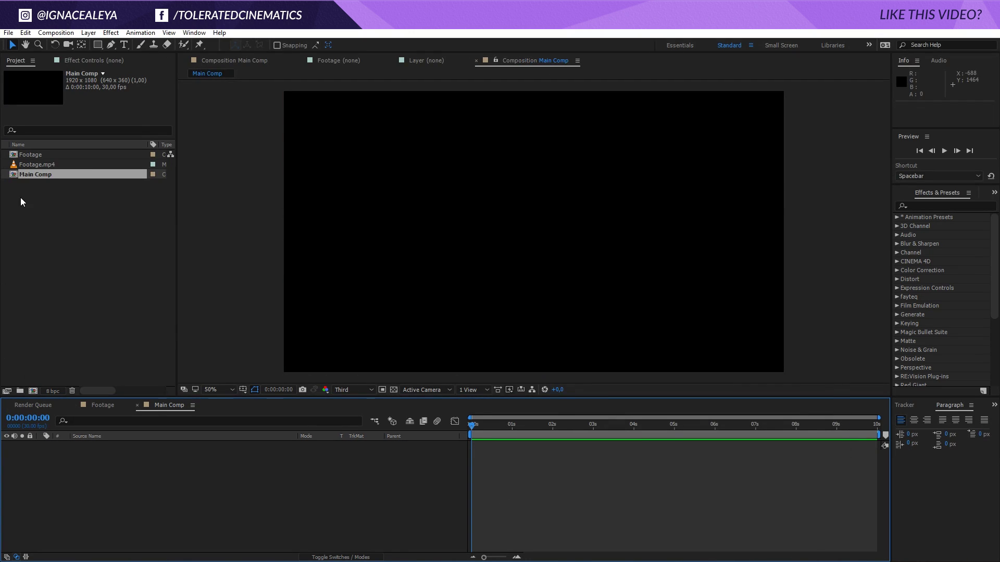
- Add the Footage composition to the Main Comp timeline and move the current time to the freeze moment at 0:00:01:06
drag(34, 154, 224, 461)
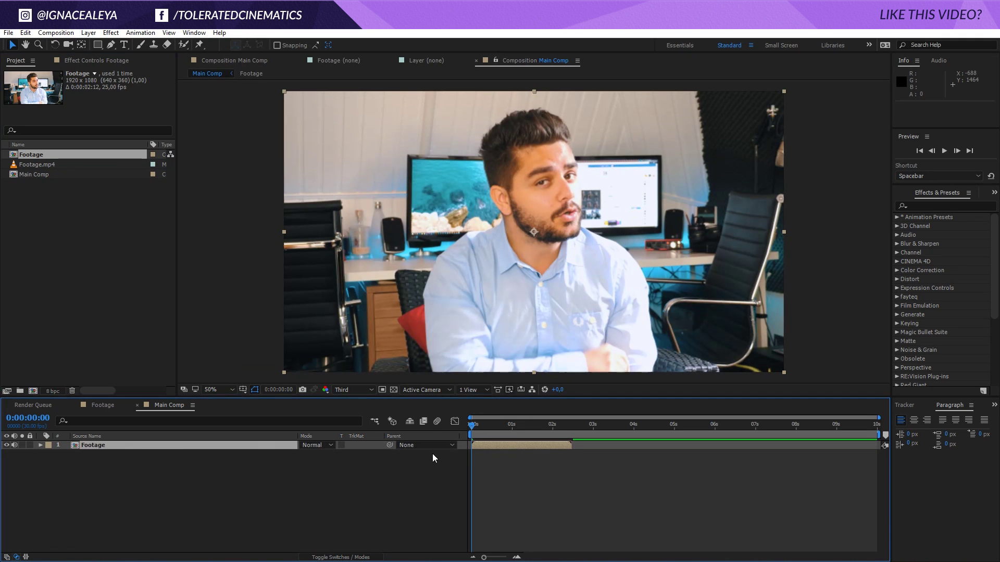
key(space)
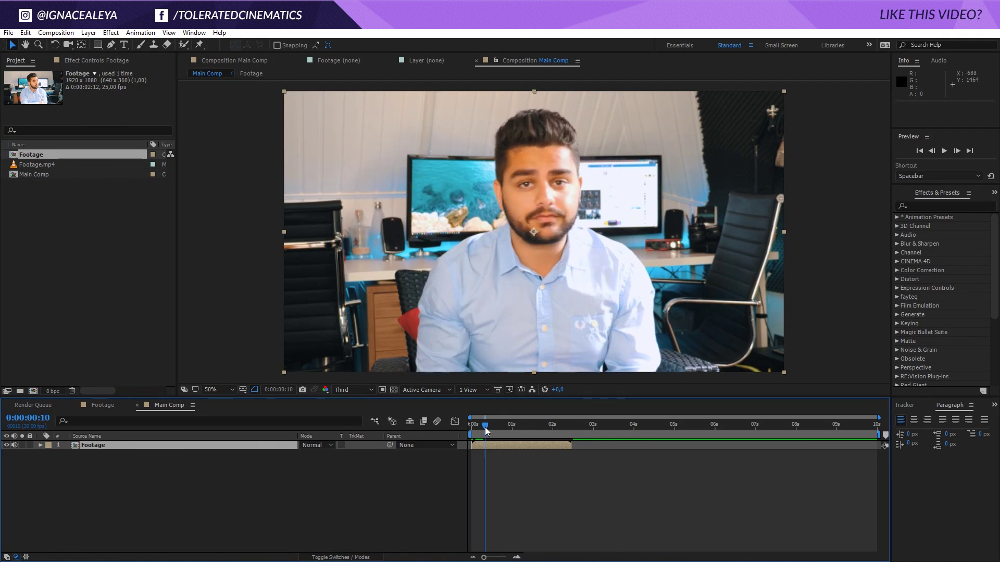
drag(506, 433, 521, 433)
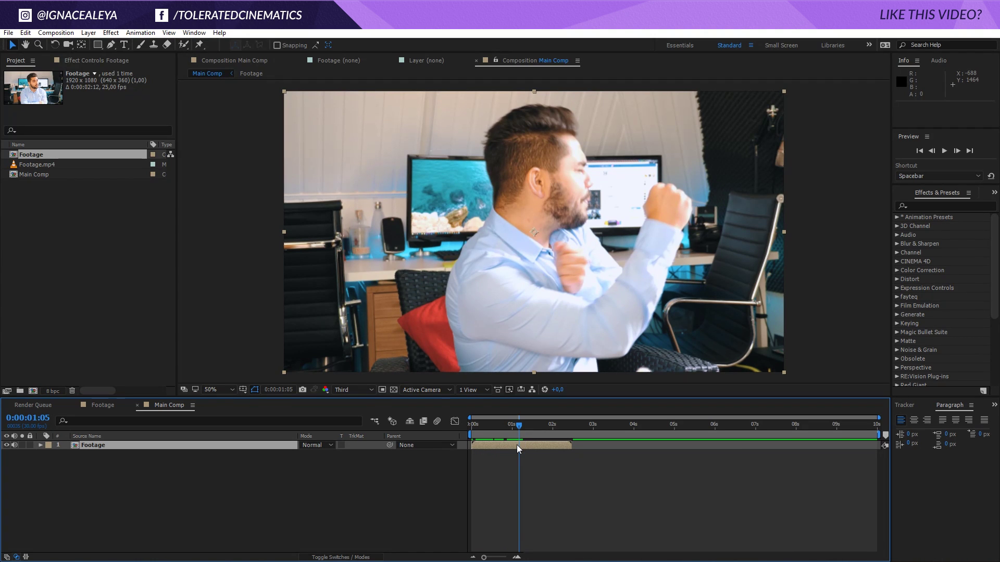
key(Page_Down)
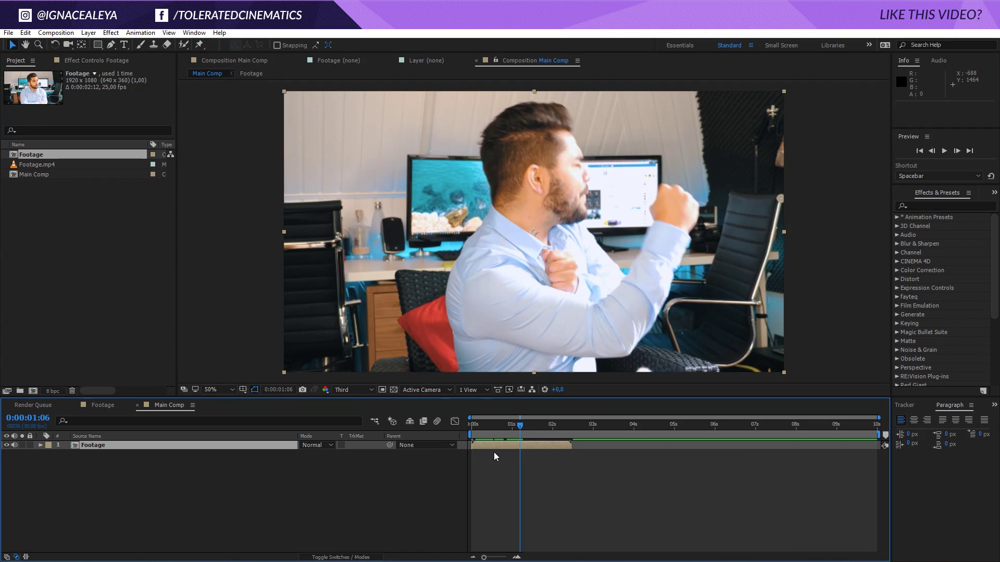
- Duplicate the Footage layer, mute the upper copy's audio and trim its start to 0:00:01:06
click(546, 446)
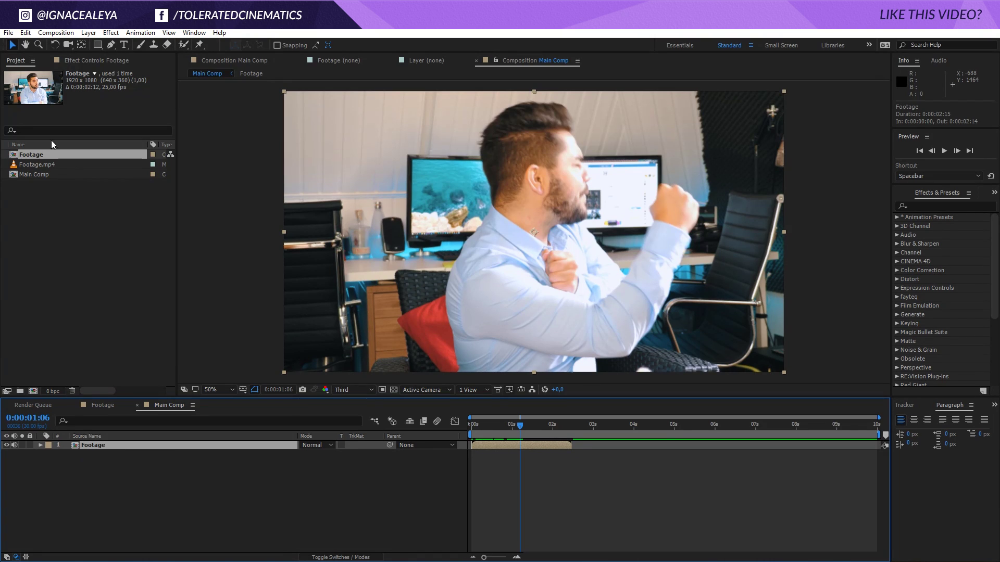
click(25, 32)
click(45, 166)
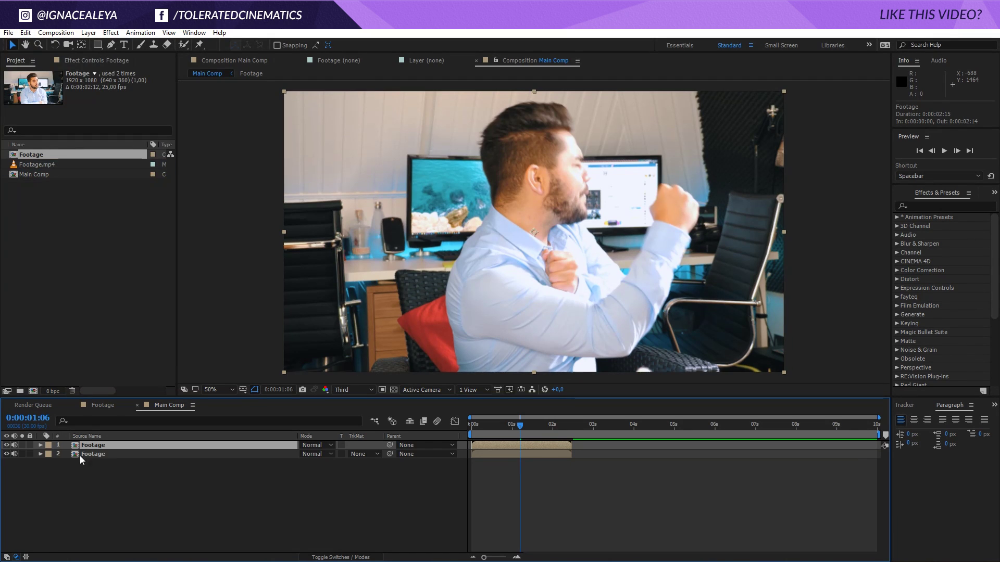
click(15, 445)
drag(469, 445, 518, 446)
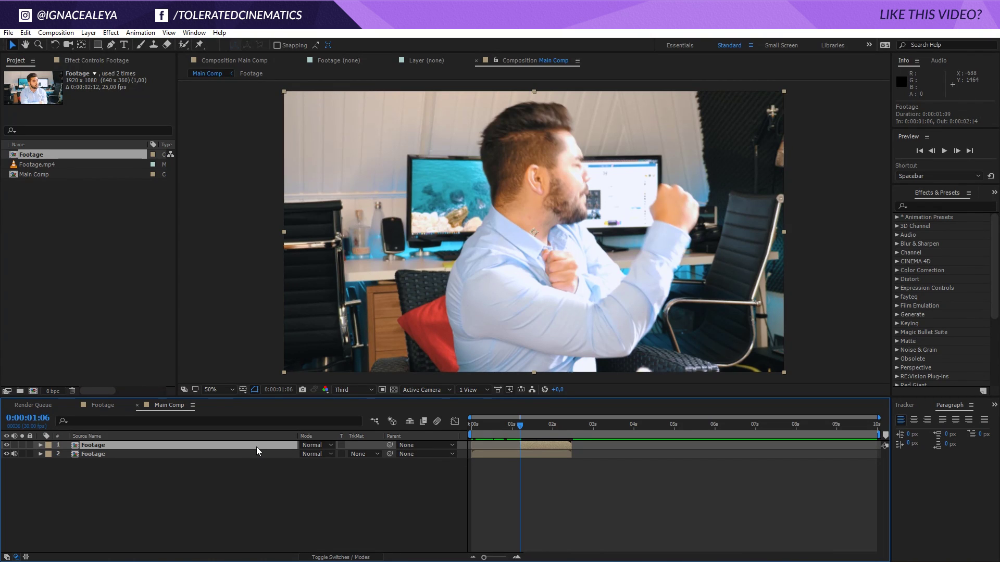
- Draw a closed Pen tool mask around the man's body, head and raised arm on the upper Footage layer
click(111, 46)
scroll(482, 373, up, 2)
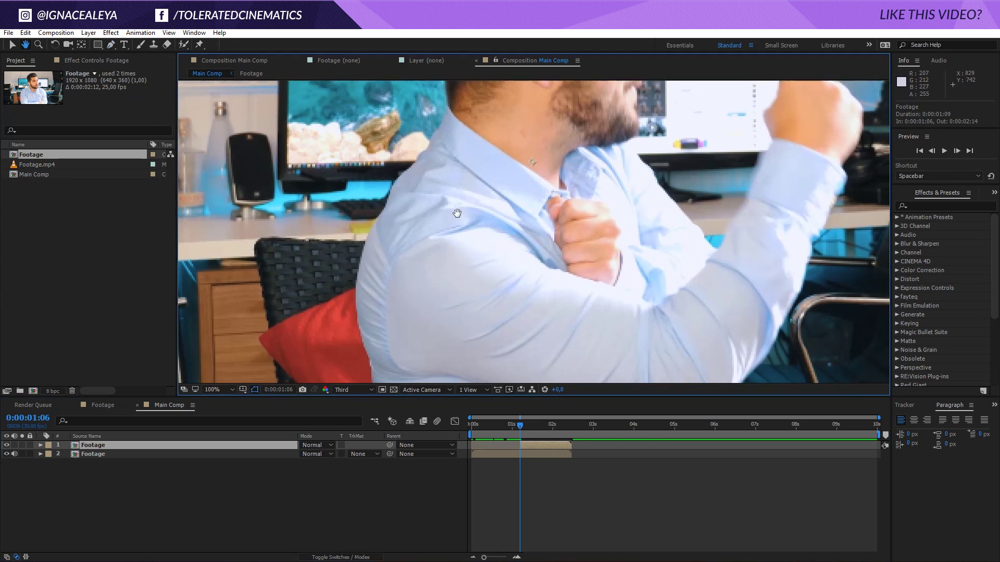
drag(434, 364, 434, 289)
click(379, 291)
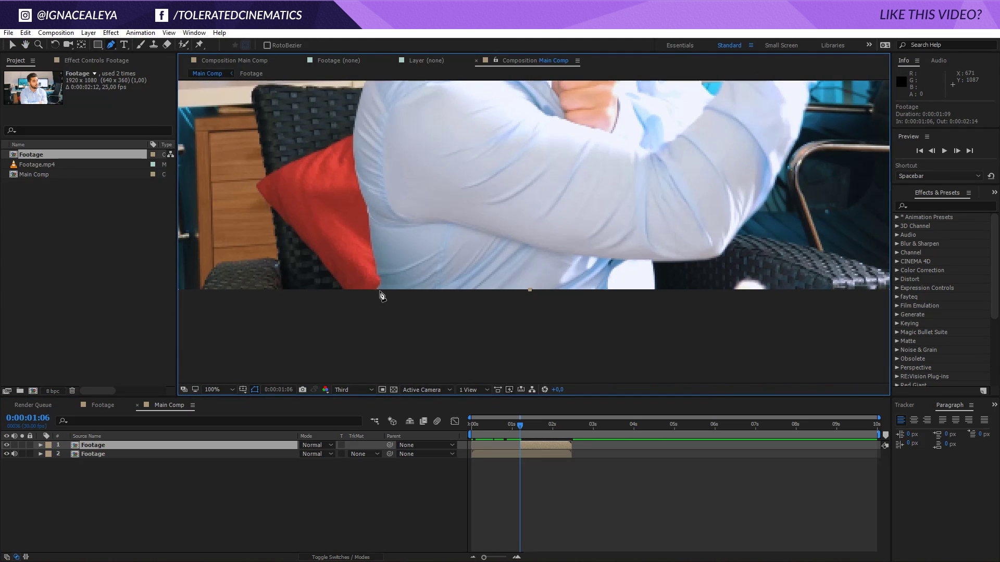
click(376, 258)
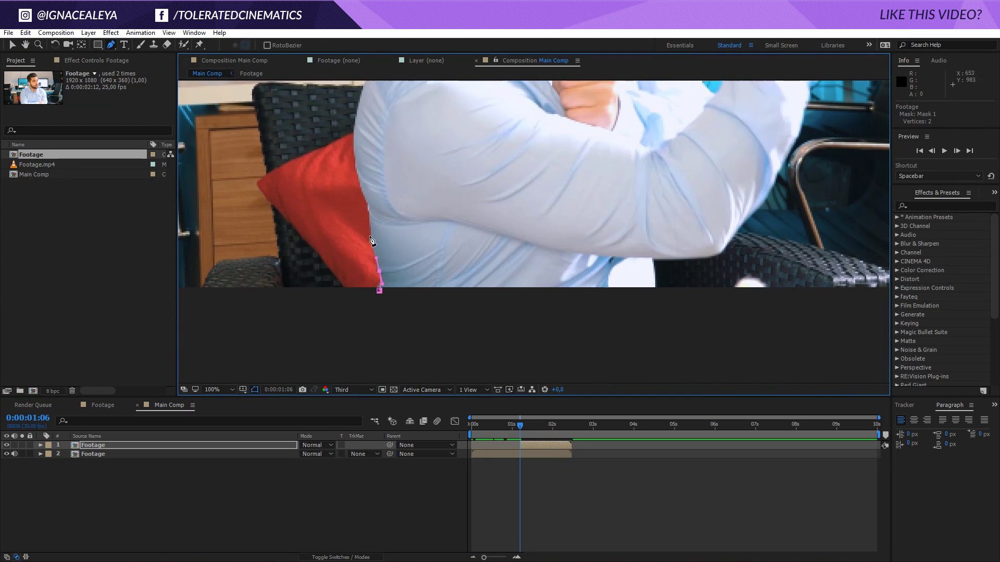
drag(367, 201, 367, 323)
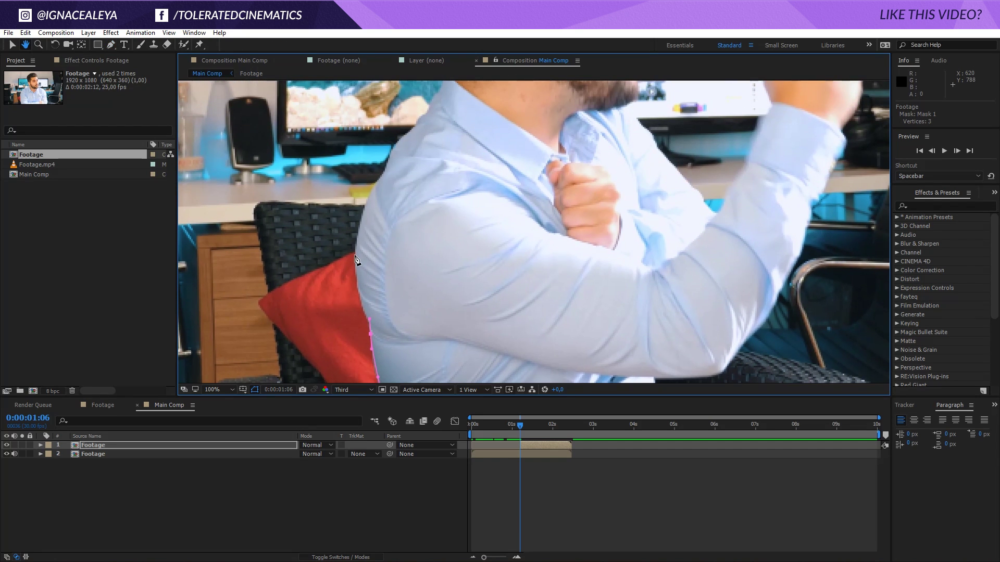
click(357, 237)
drag(357, 224, 326, 342)
click(361, 286)
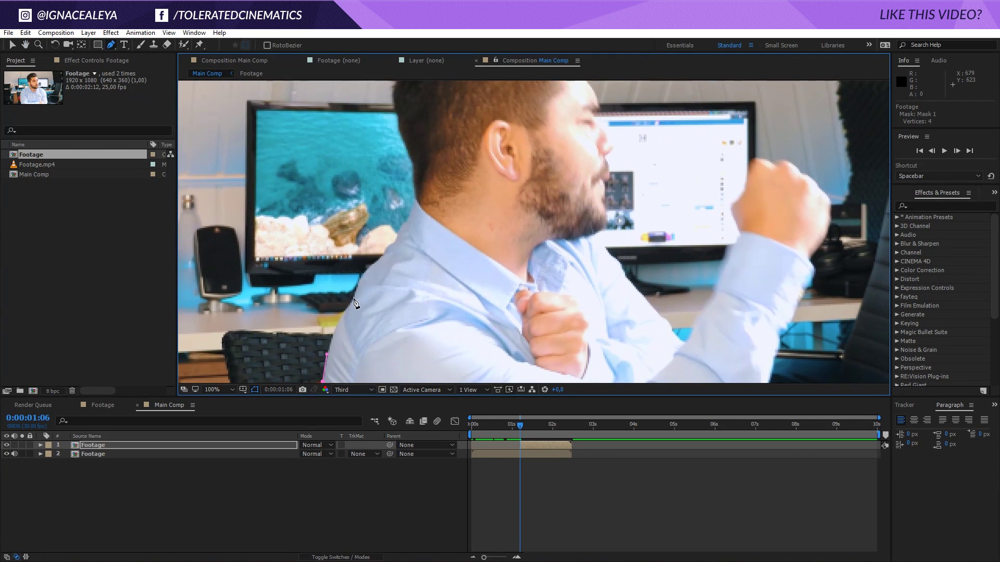
click(372, 264)
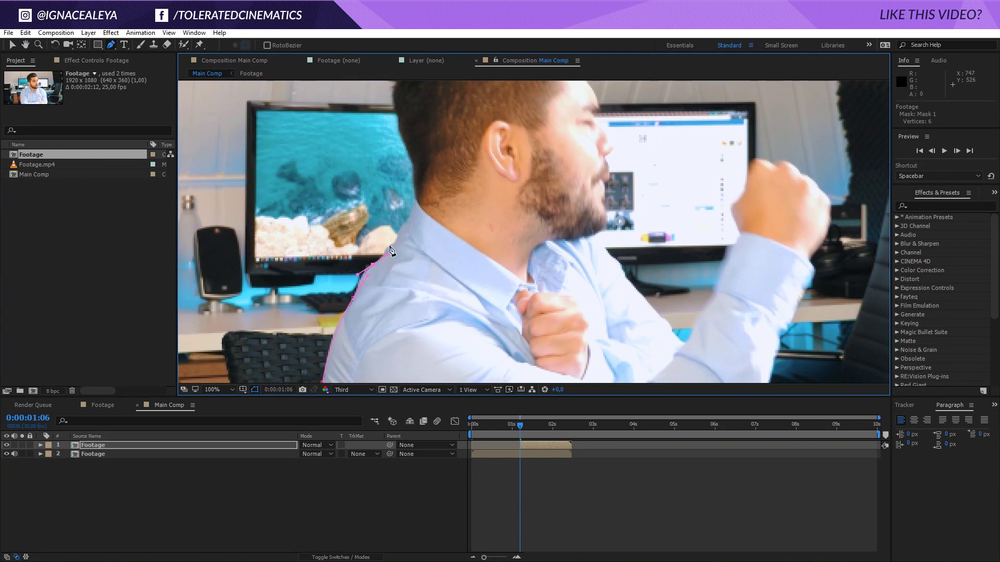
click(399, 239)
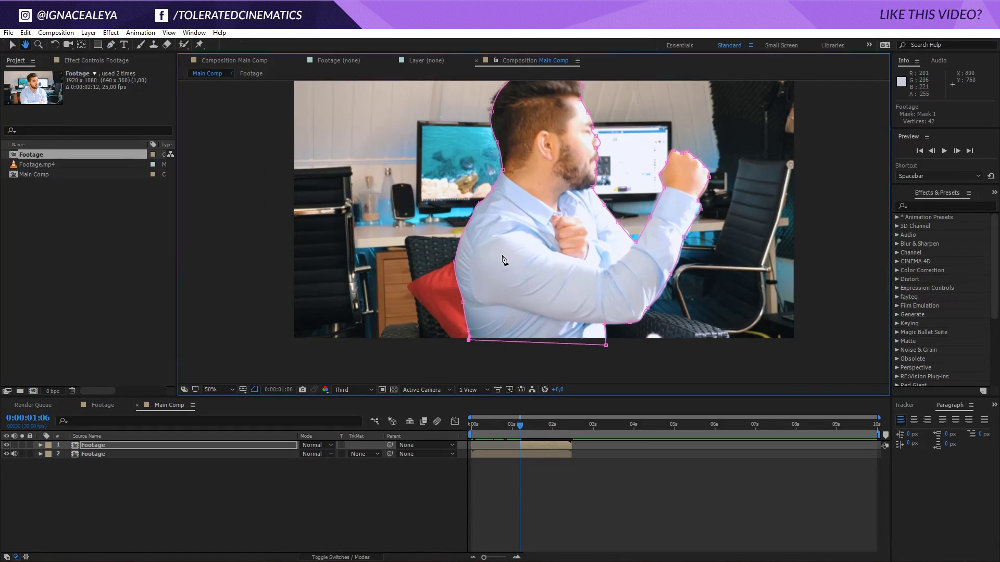
- Apply Freeze Frame to the masked upper Footage layer at 0:00:01:06
click(534, 444)
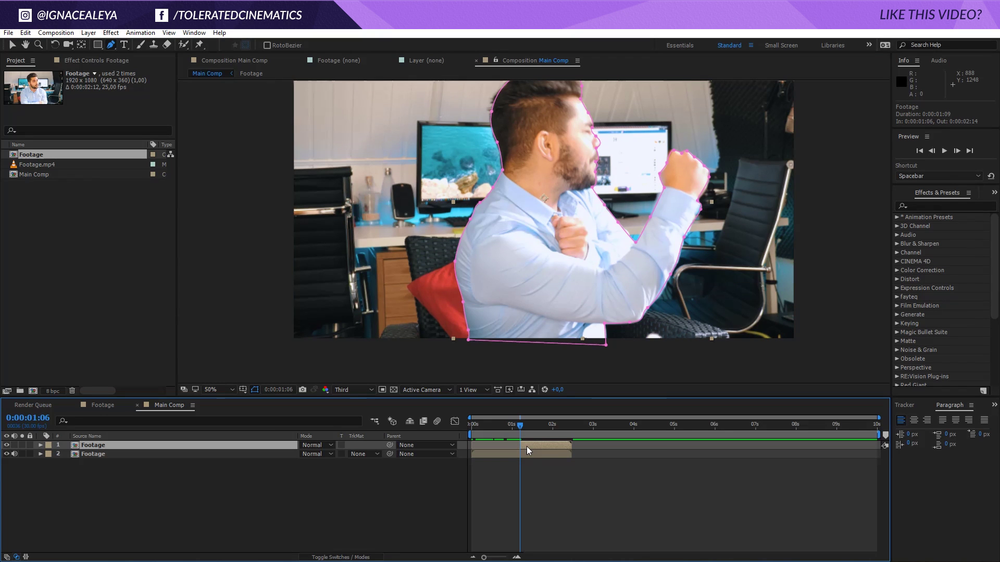
right_click(527, 445)
mouse_move(573, 89)
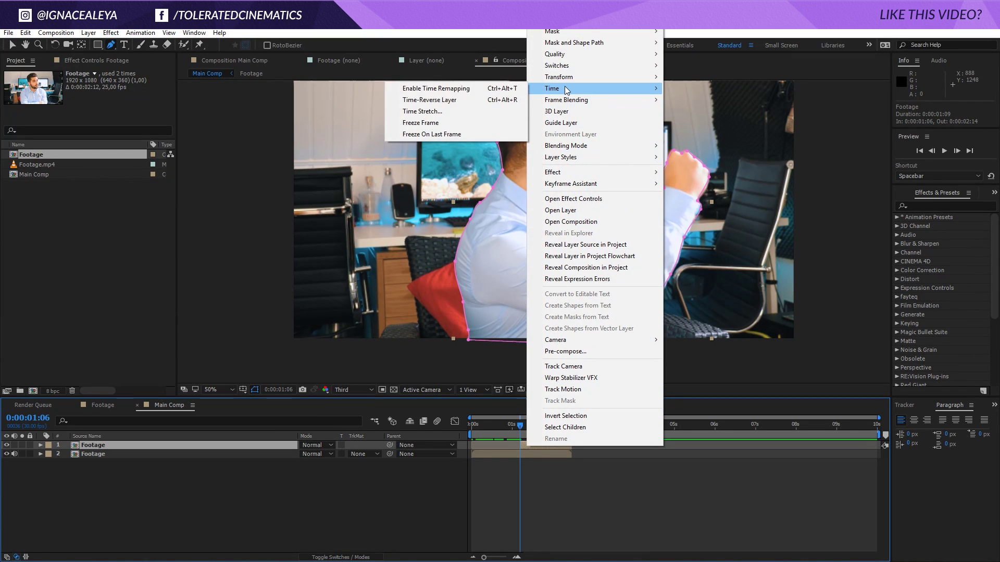
click(423, 126)
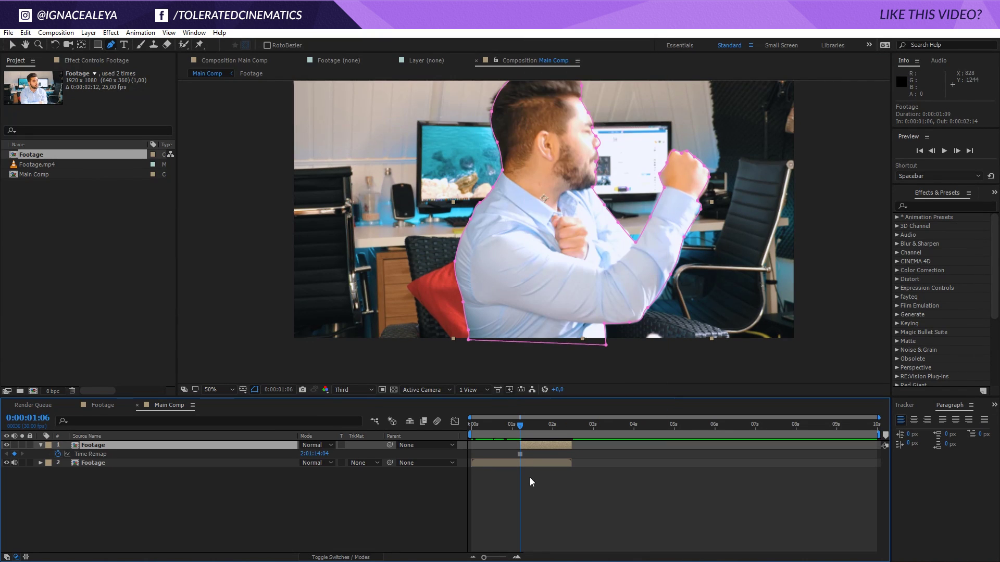
- Duplicate the frozen, masked Footage layer and rename the upper copy as Freeze Frame
mouse_move(520, 424)
mouse_down()
mouse_move(545, 427)
mouse_move(508, 434)
mouse_move(558, 444)
mouse_move(516, 448)
mouse_move(546, 450)
mouse_move(530, 451)
mouse_move(549, 432)
mouse_move(510, 433)
mouse_move(521, 436)
mouse_up()
click(532, 449)
click(25, 32)
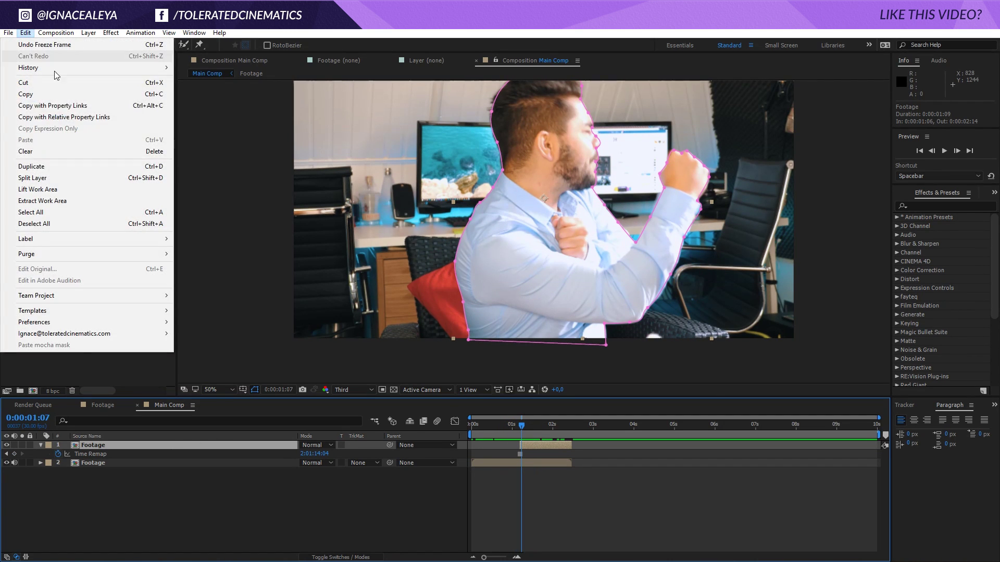
click(37, 167)
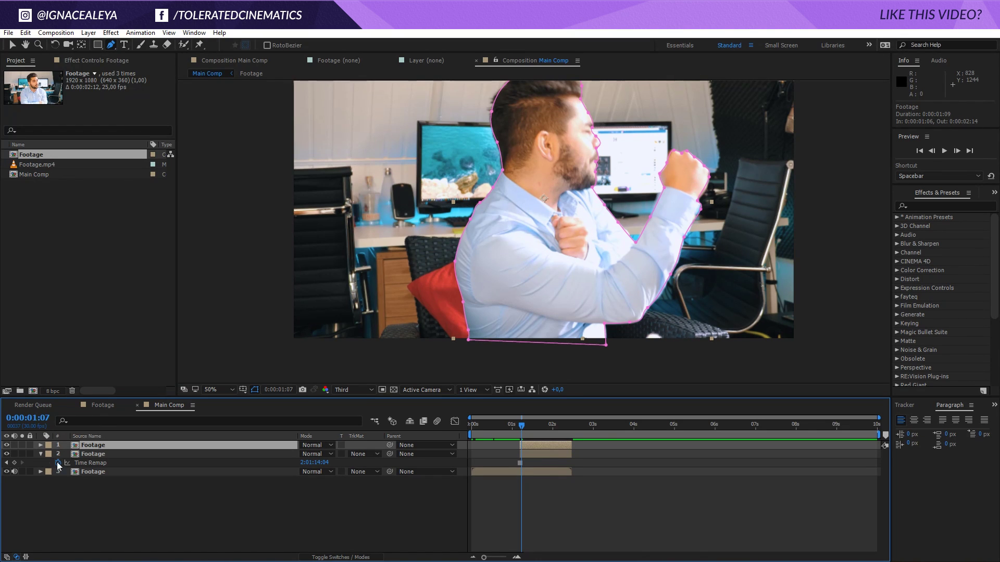
key(Return)
text(F)
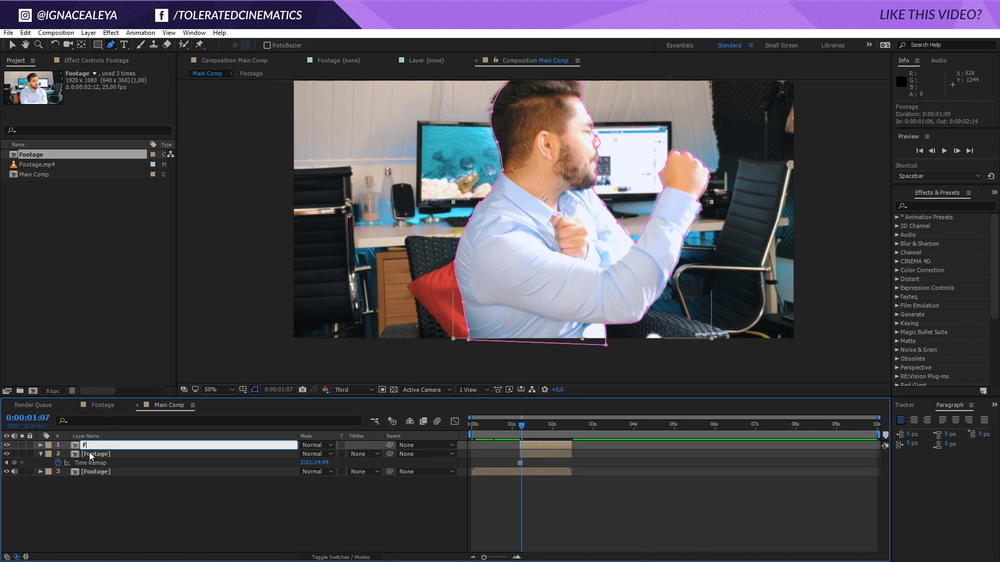
text(reeze Frame)
key(Return)
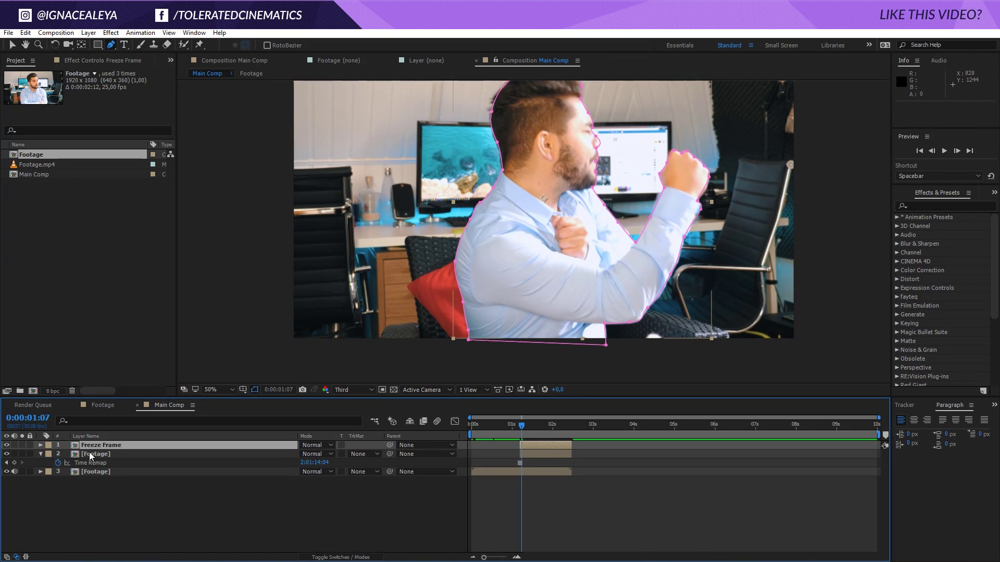
- Rename the second frozen layer, directly below Freeze Frame, as Background Layer
click(99, 455)
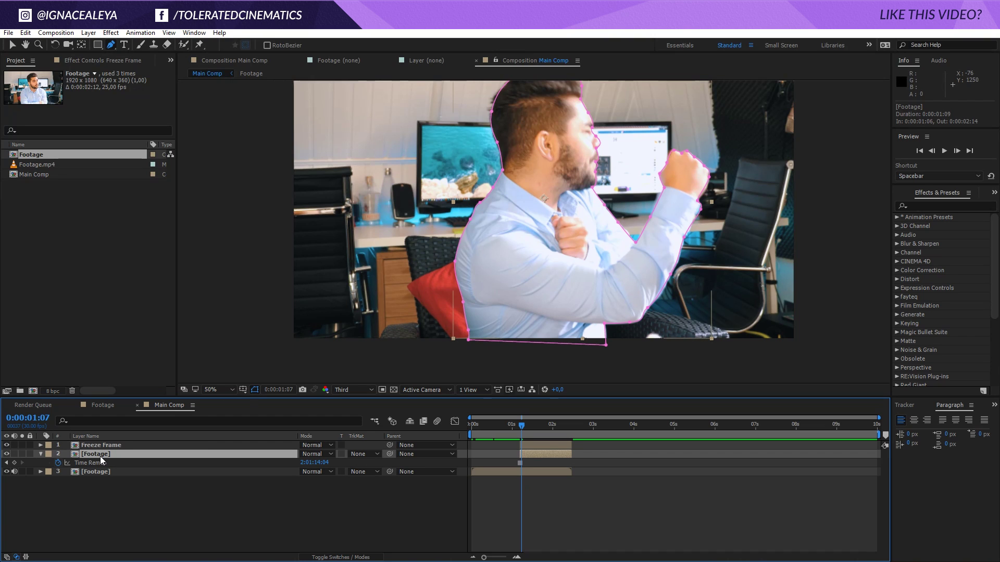
key(Return)
text(Backgroun)
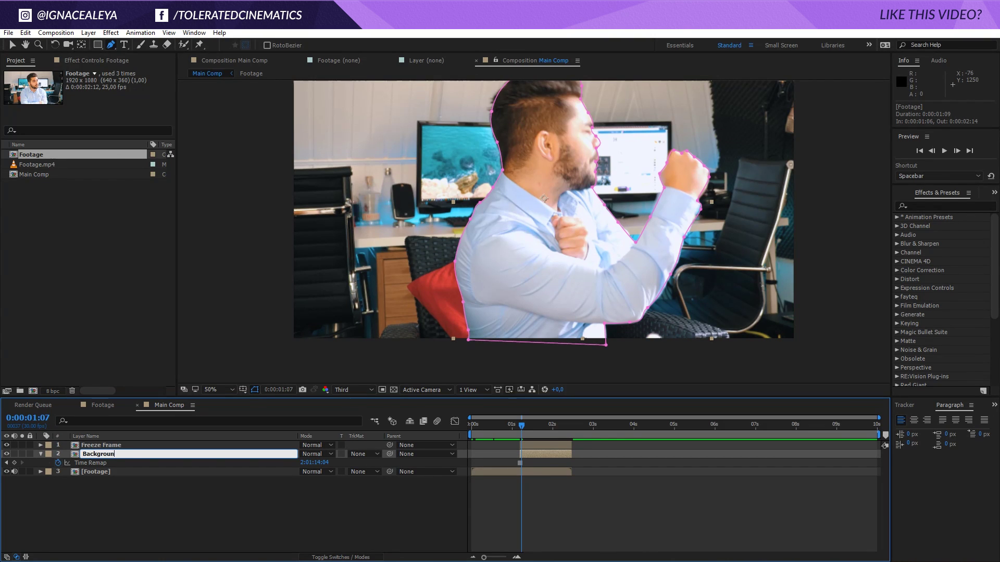
text(d Layer)
key(Return)
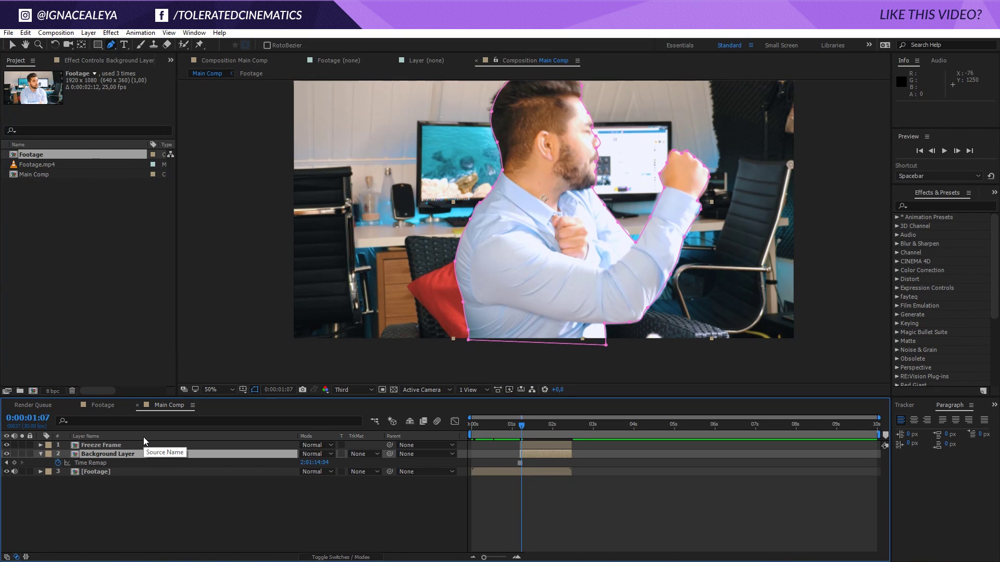
- Remove the mask from Background Layer and move the current time to 0:00:01:13
key(u)
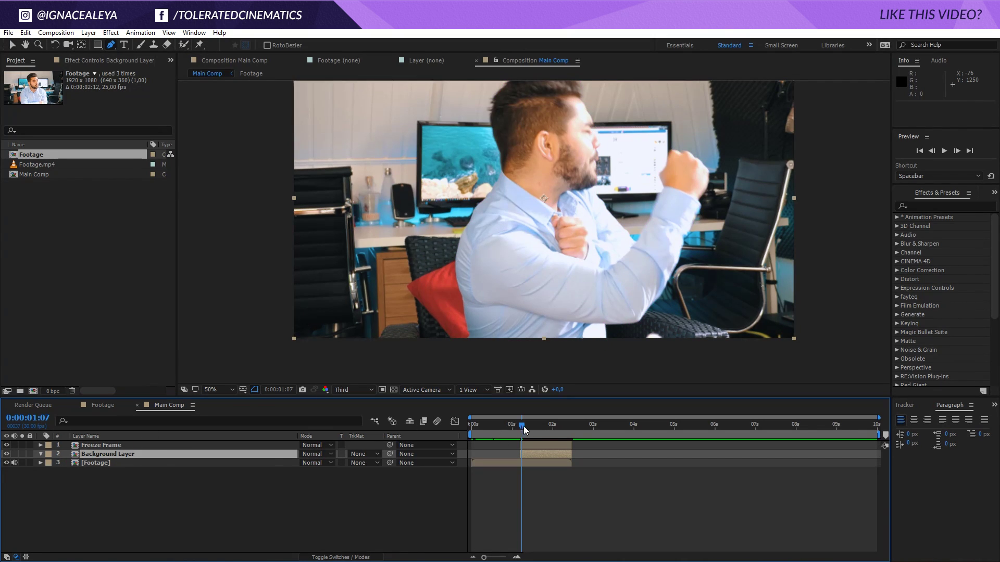
drag(523, 426, 529, 462)
drag(535, 278, 536, 301)
key(g)
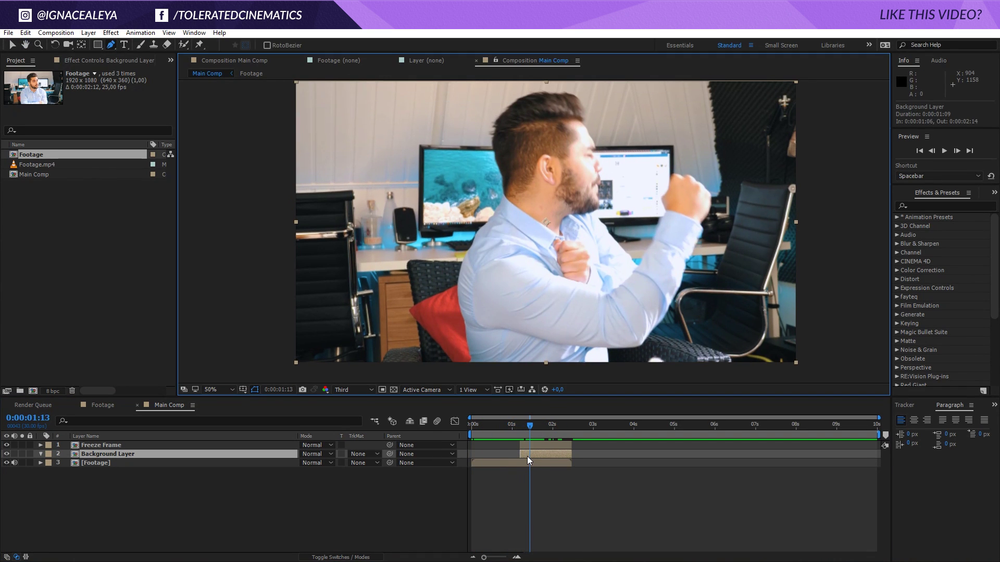
- Apply the Set Channels effect to Background Layer
click(527, 456)
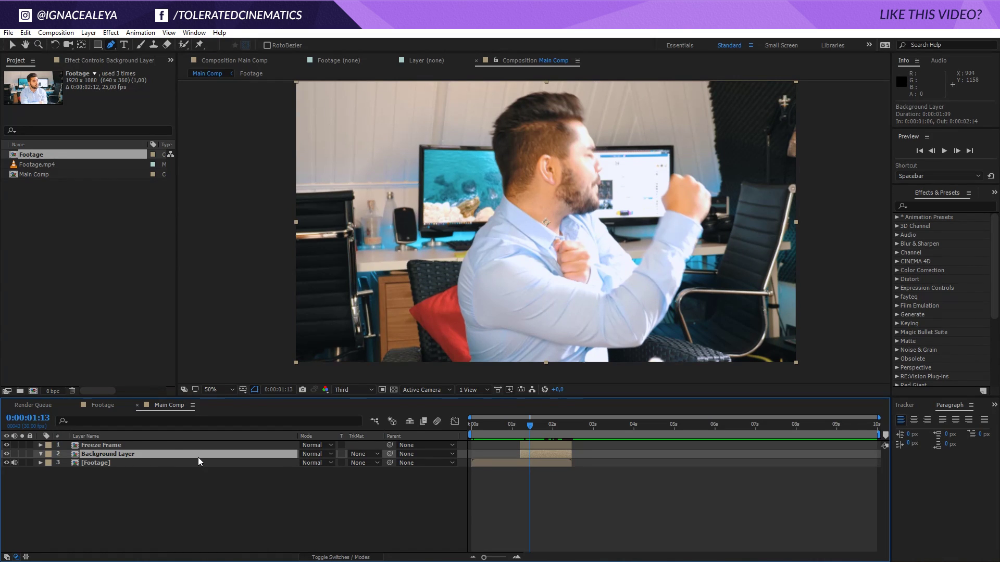
click(917, 207)
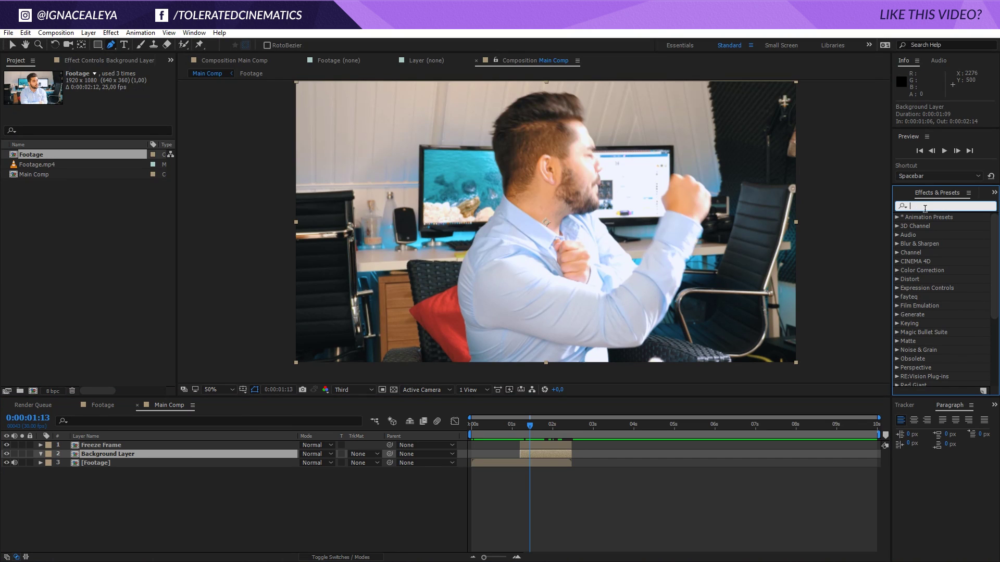
text(set)
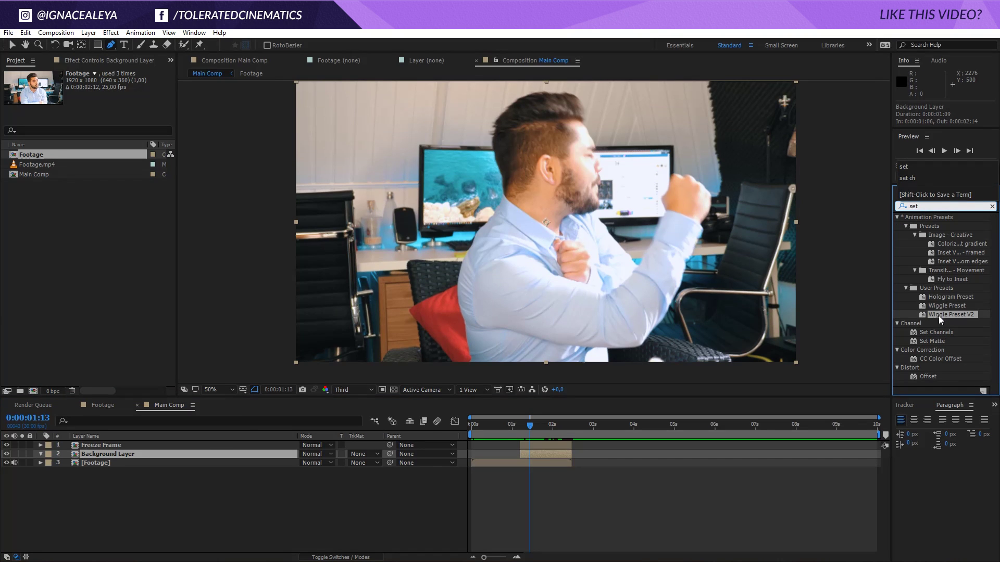
drag(936, 333, 545, 454)
key(v)
- Find the Gaussian Blur effect and apply it to Background Layer
click(913, 207)
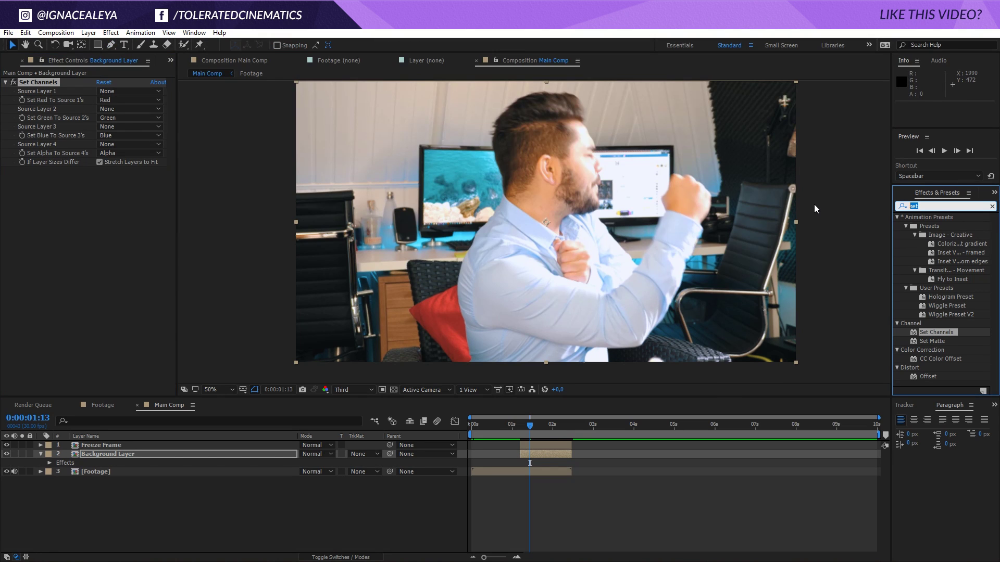
text(gau)
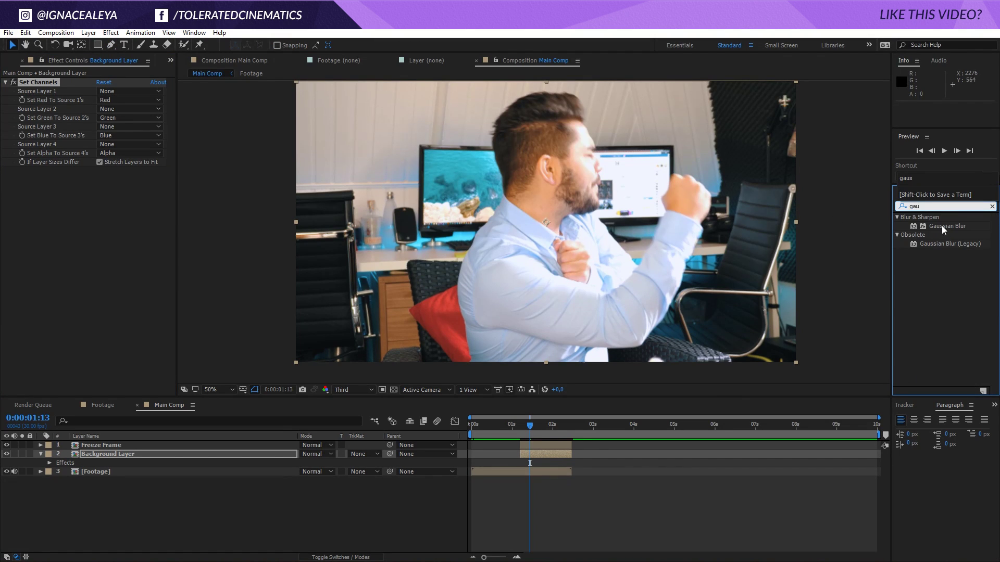
drag(941, 226, 527, 454)
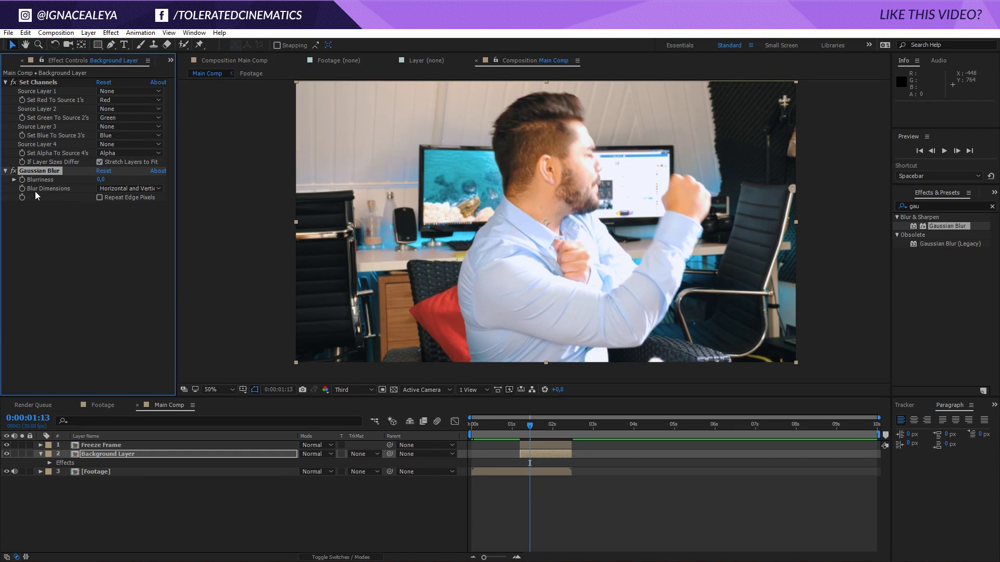
- Set the Gaussian Blur to Horizontal with a blurriness of about 49.7 and move it above Set Channels
click(130, 189)
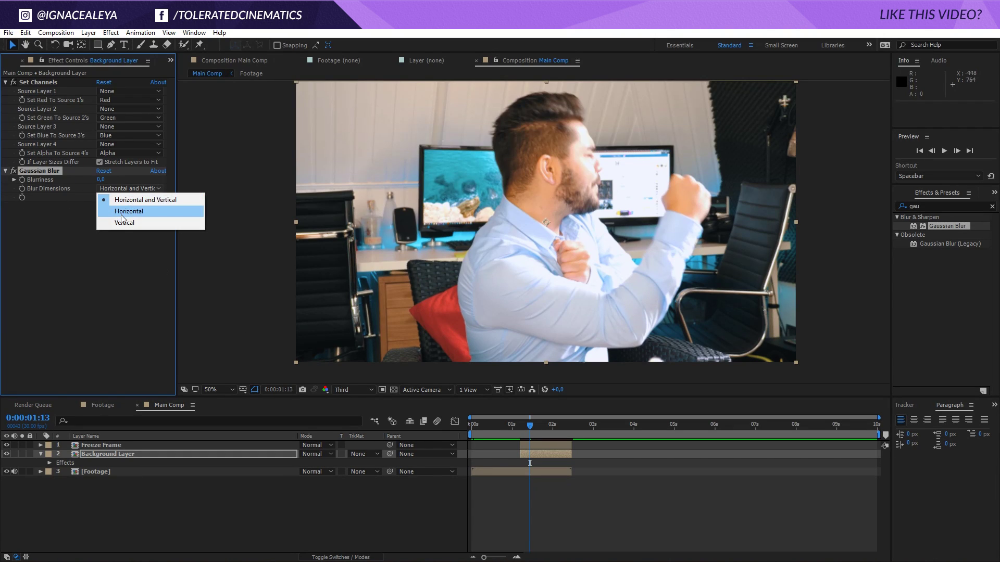
click(123, 211)
drag(100, 179, 331, 194)
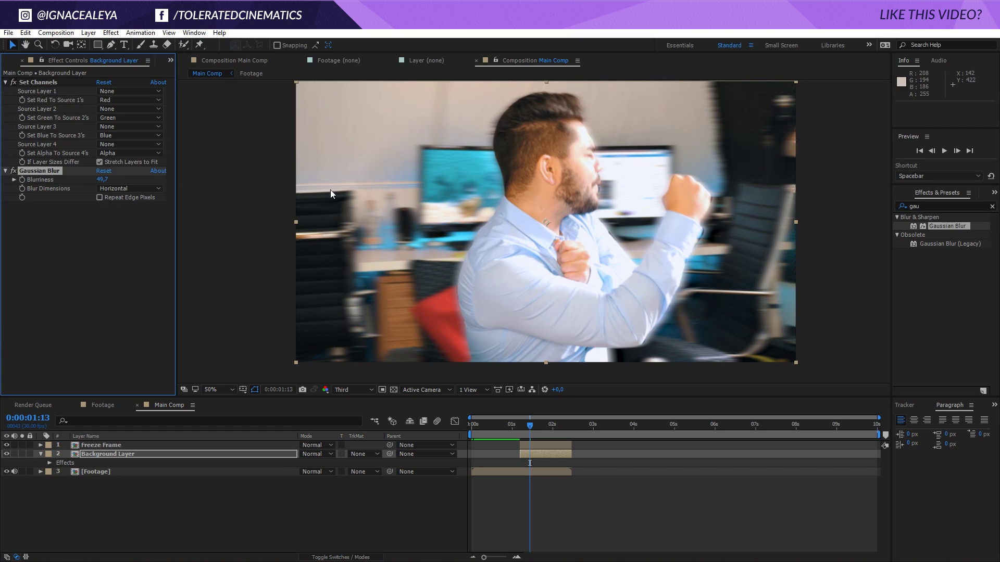
drag(33, 169, 40, 80)
click(38, 116)
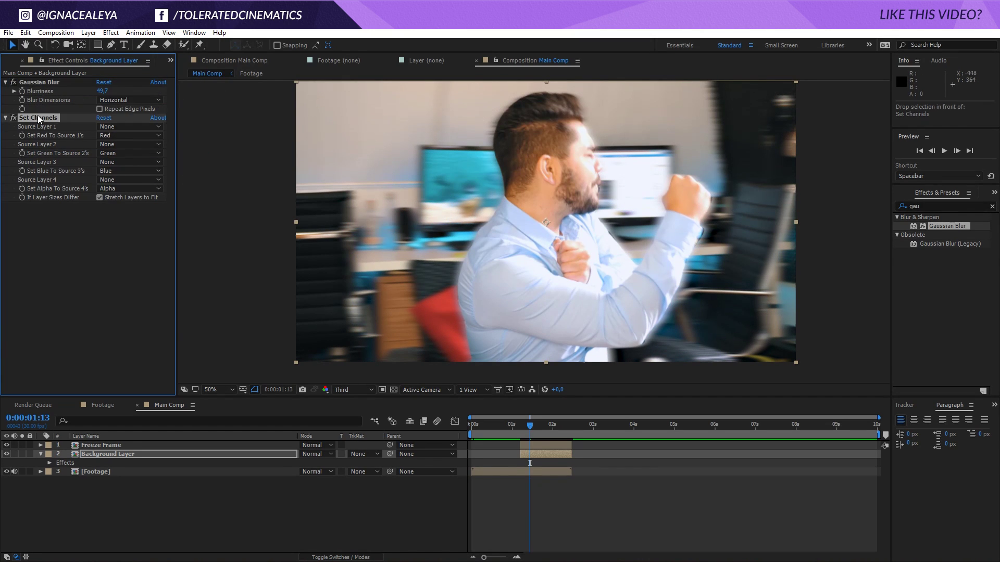
- In Background Layer's Set Channels effect, set the blue and green channel sources to Off
click(110, 174)
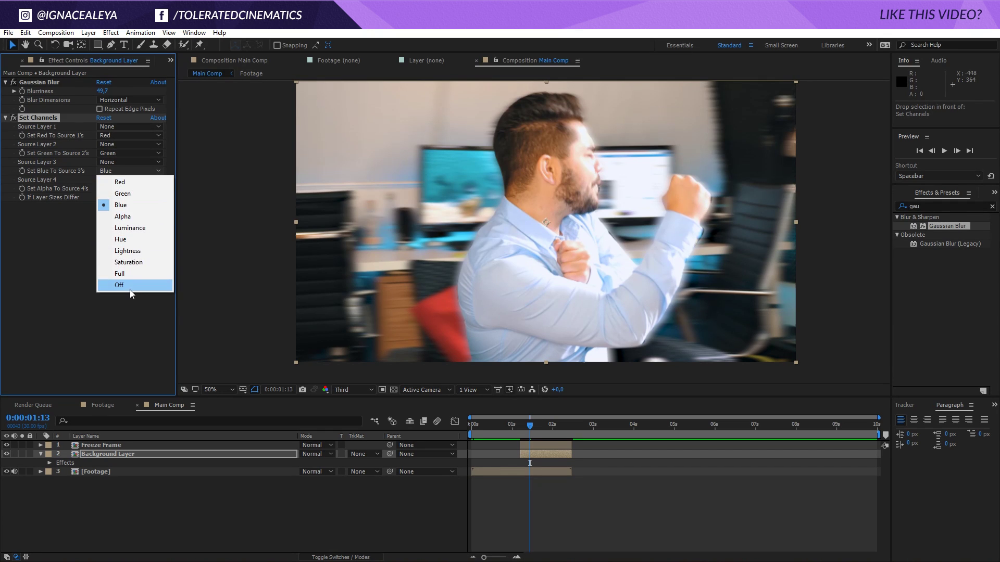
click(129, 290)
click(111, 153)
click(124, 264)
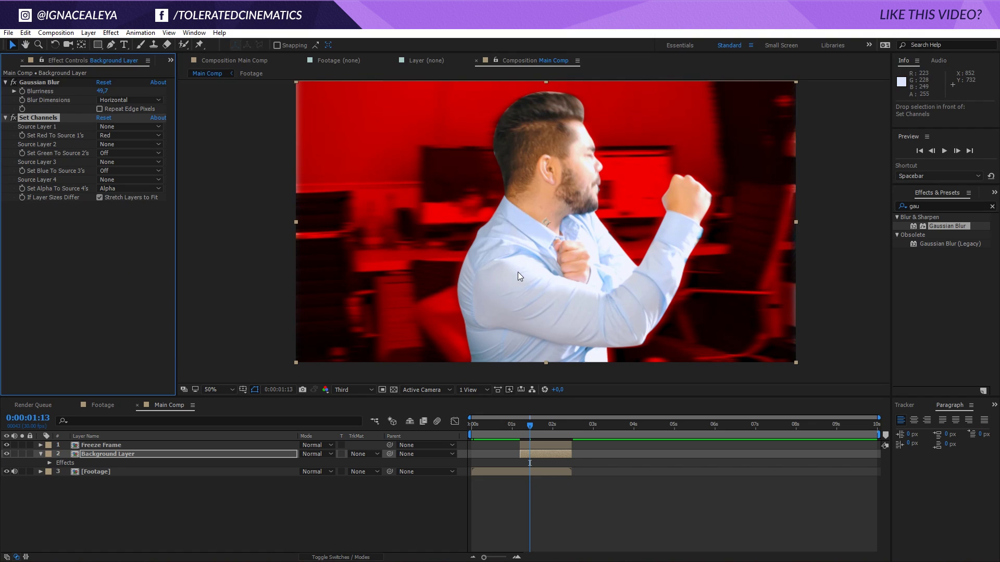
- Duplicate Background Layer and, in the copy's Set Channels effect, set the red source to Off and the green source to Green
click(181, 454)
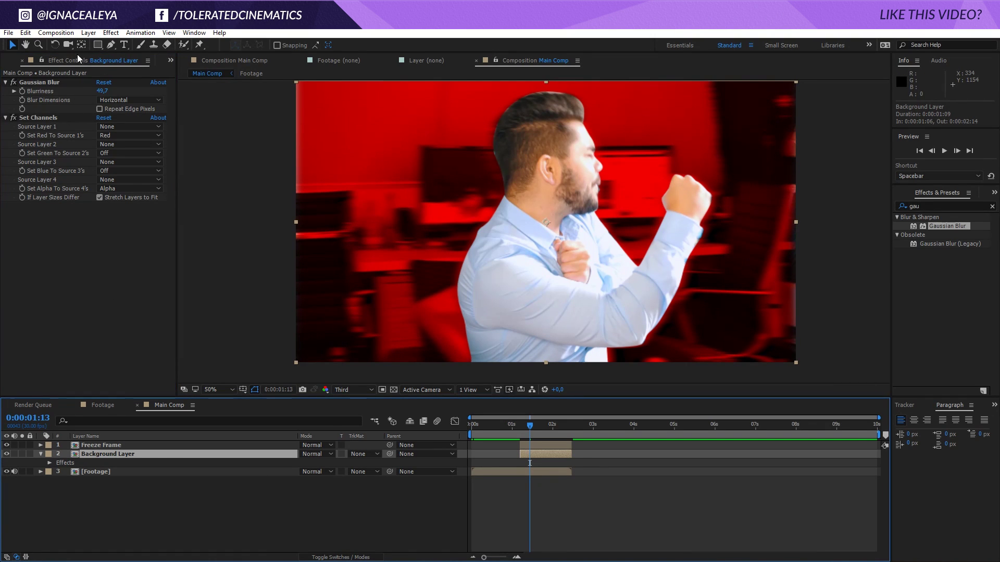
click(26, 34)
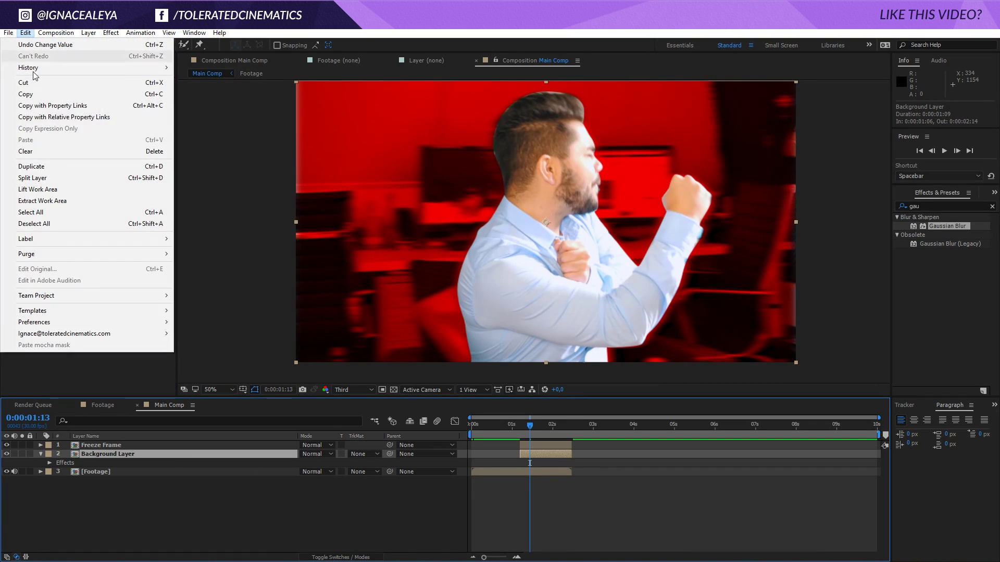
click(32, 102)
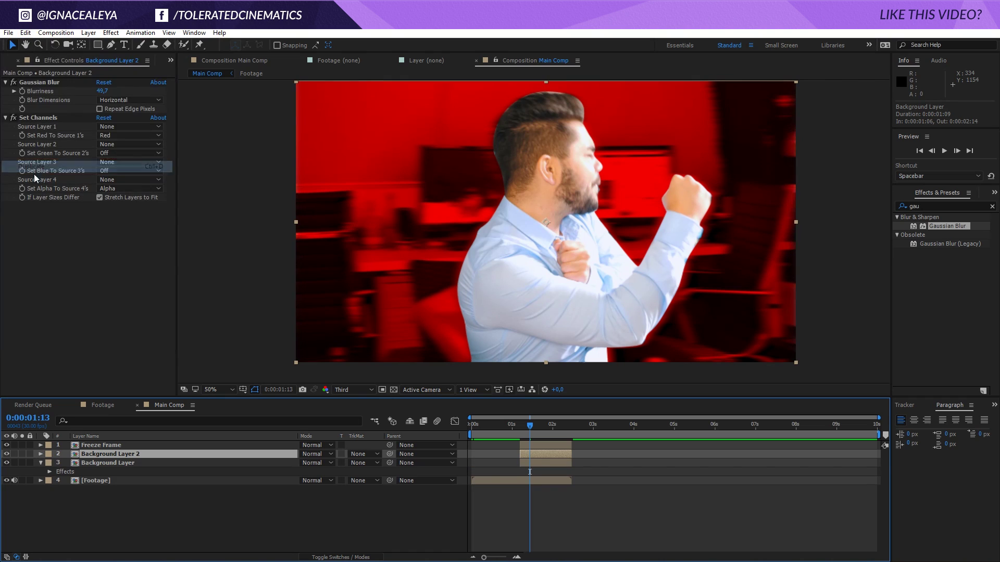
click(113, 136)
click(127, 249)
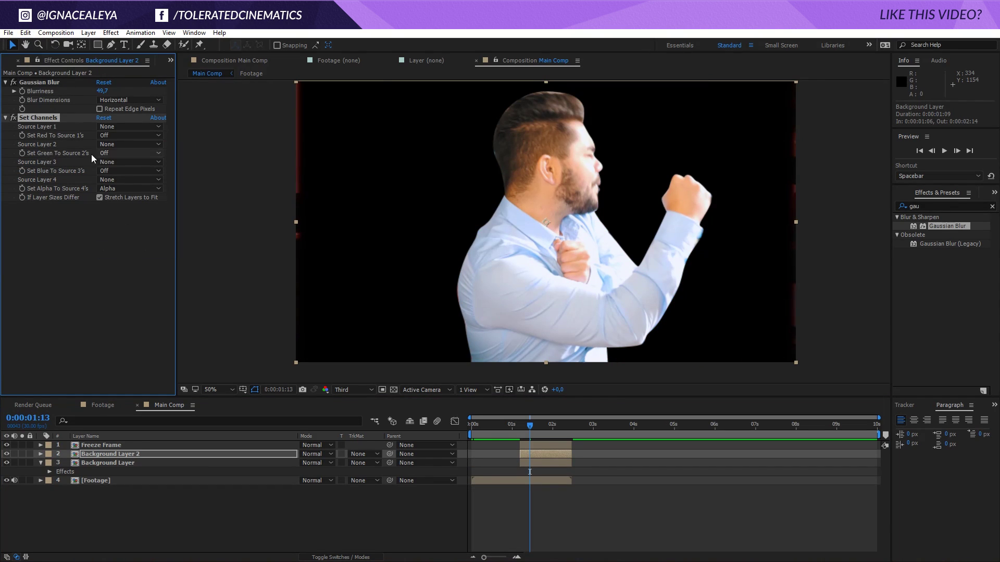
click(130, 154)
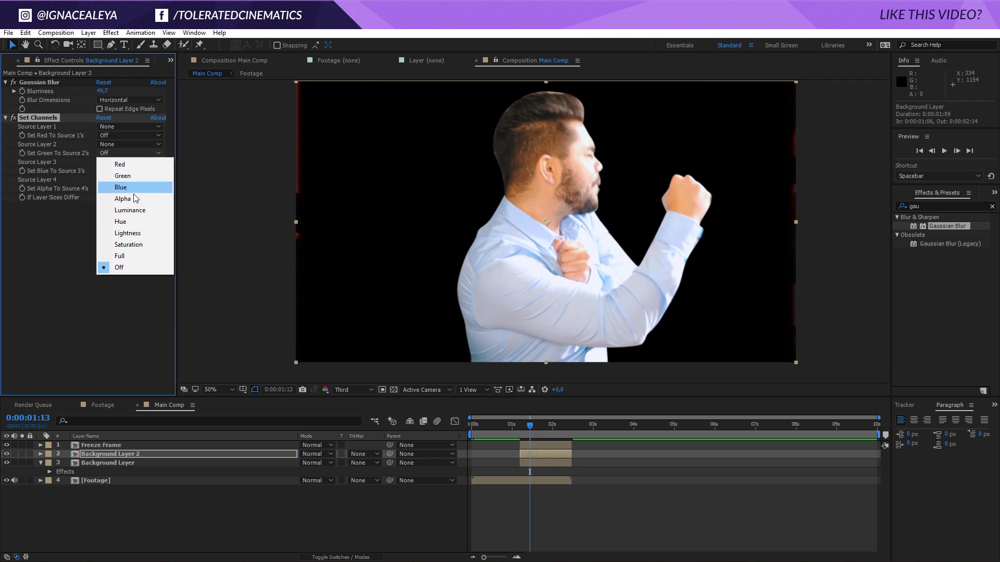
click(130, 177)
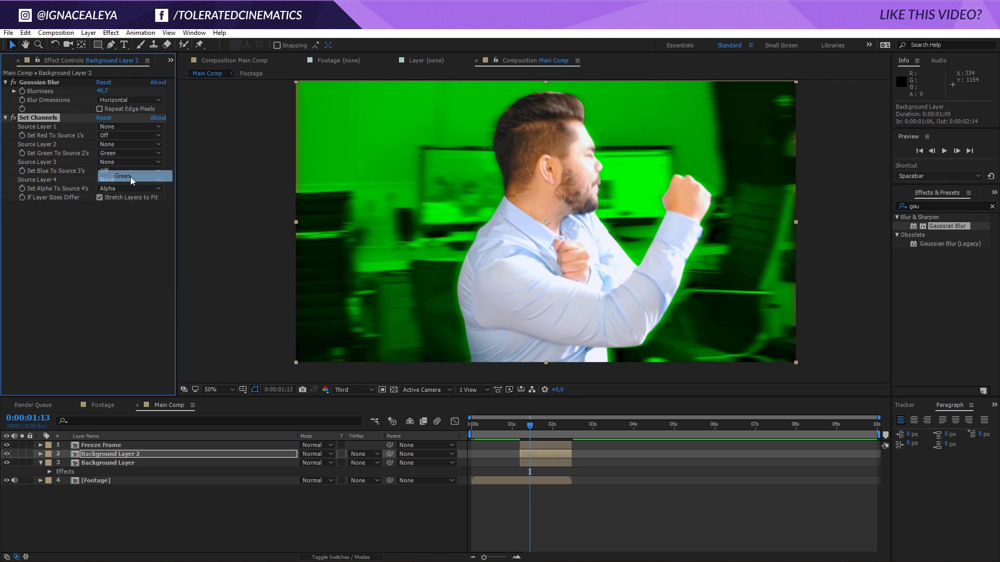
- Duplicate Background Layer 2 and, in the copy's Set Channels effect, set the green source to Off and the blue source to Blue
click(115, 455)
key(ctrl+d)
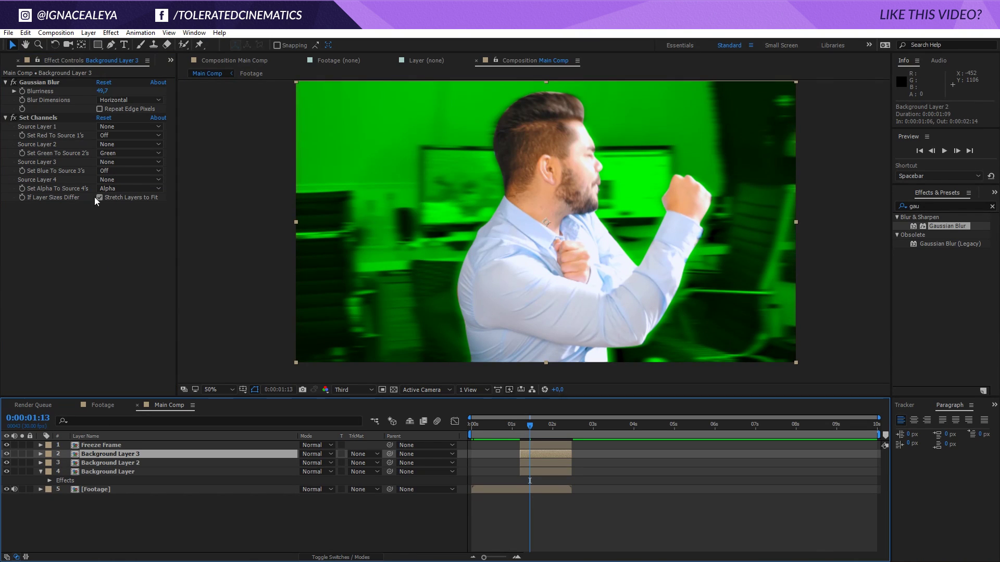
click(106, 155)
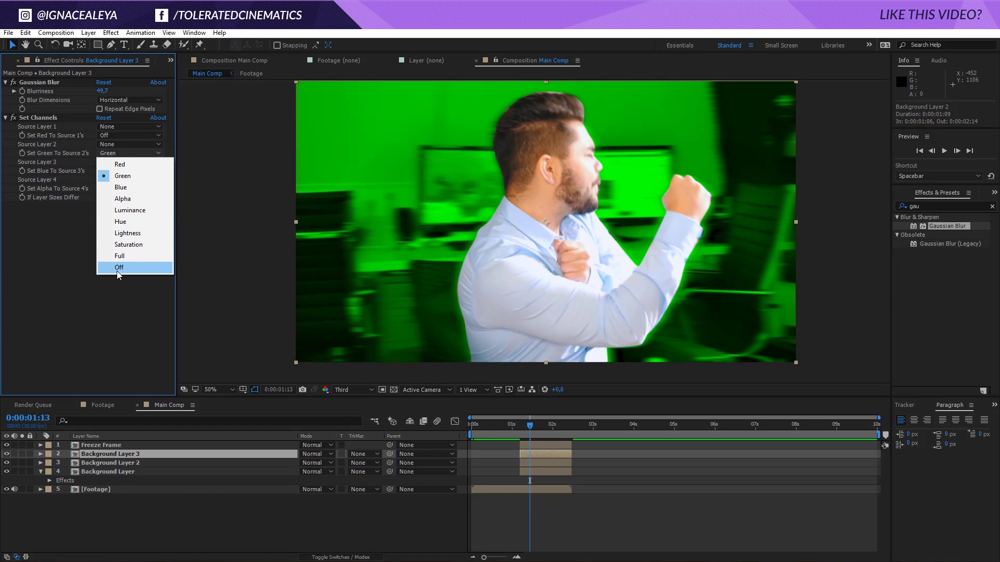
click(116, 271)
click(111, 174)
click(129, 215)
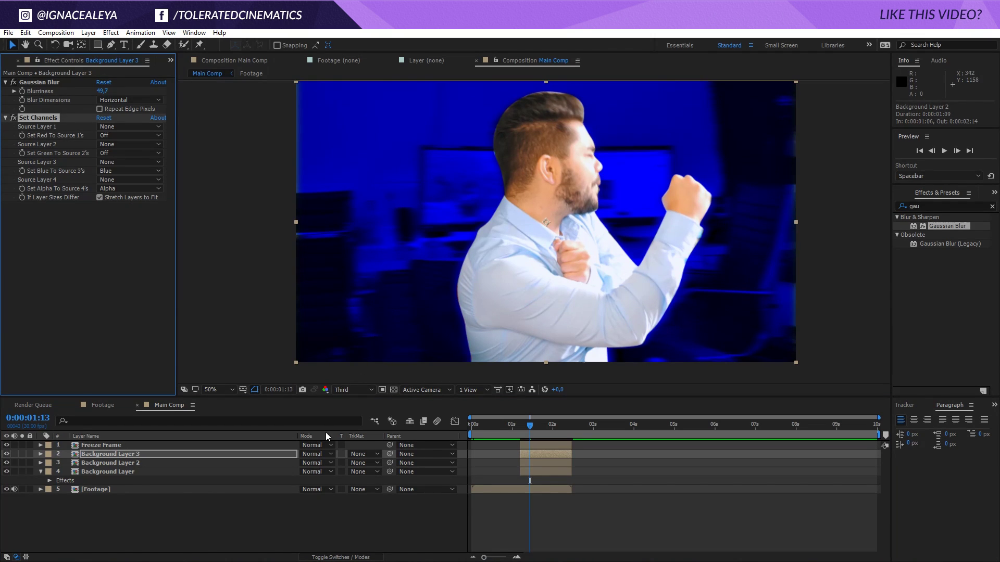
- Set the blending mode of Background Layer 3 and Background Layer 2 to Lighten
click(315, 458)
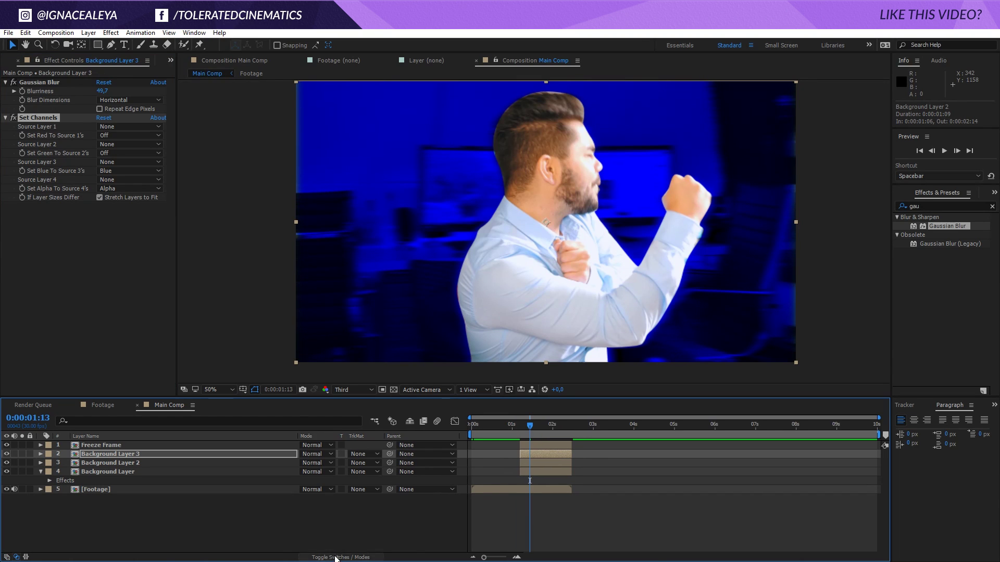
click(315, 457)
click(354, 228)
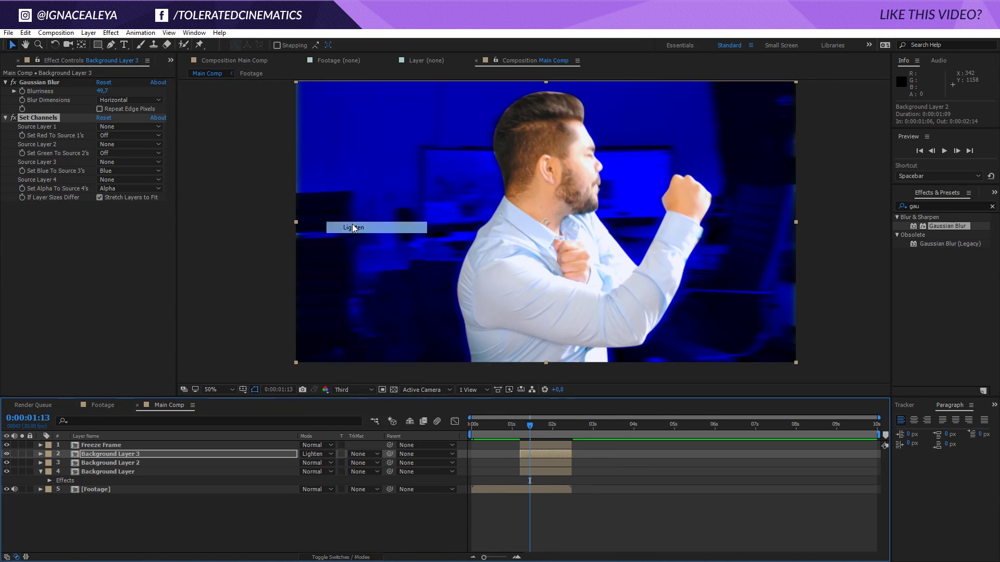
click(309, 464)
click(354, 228)
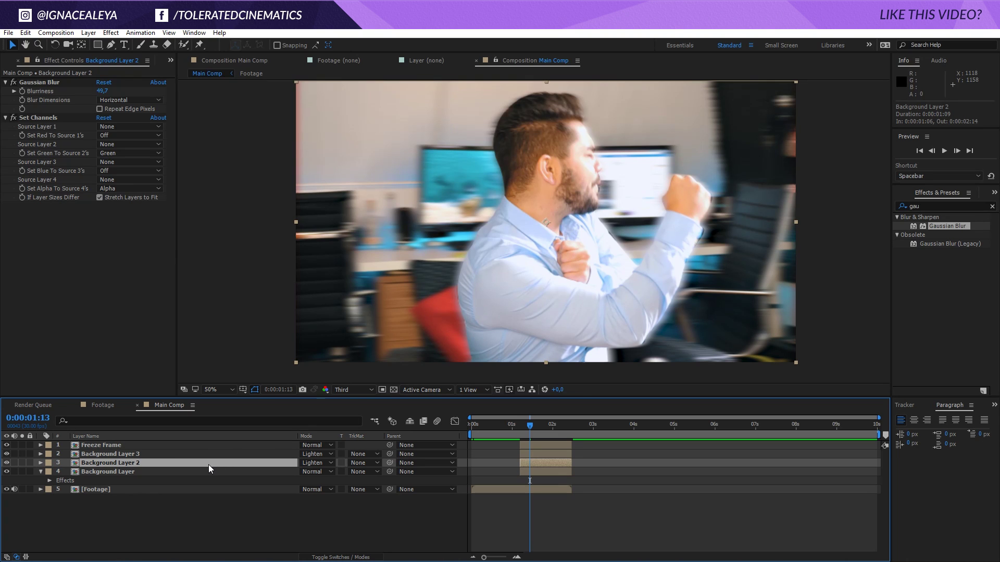
- Create a new composition named Fractal Noise, keeping the suggested settings
click(56, 32)
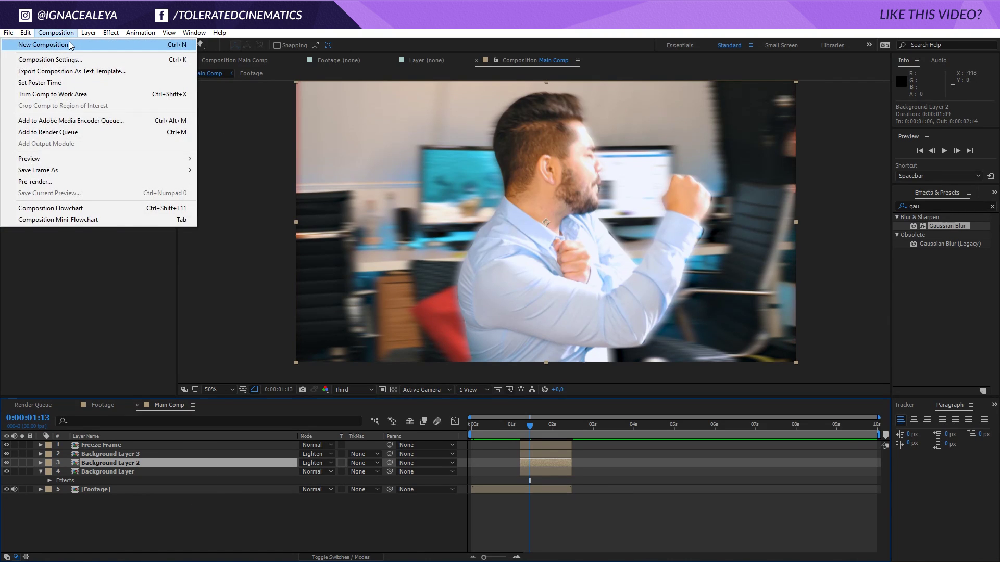
click(43, 45)
text(Fractal Noise)
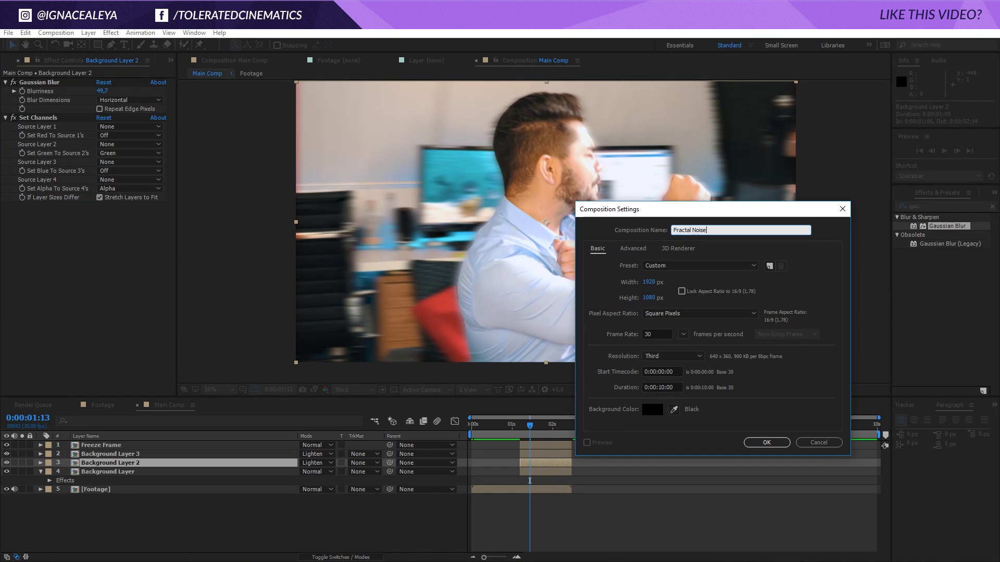
key(Return)
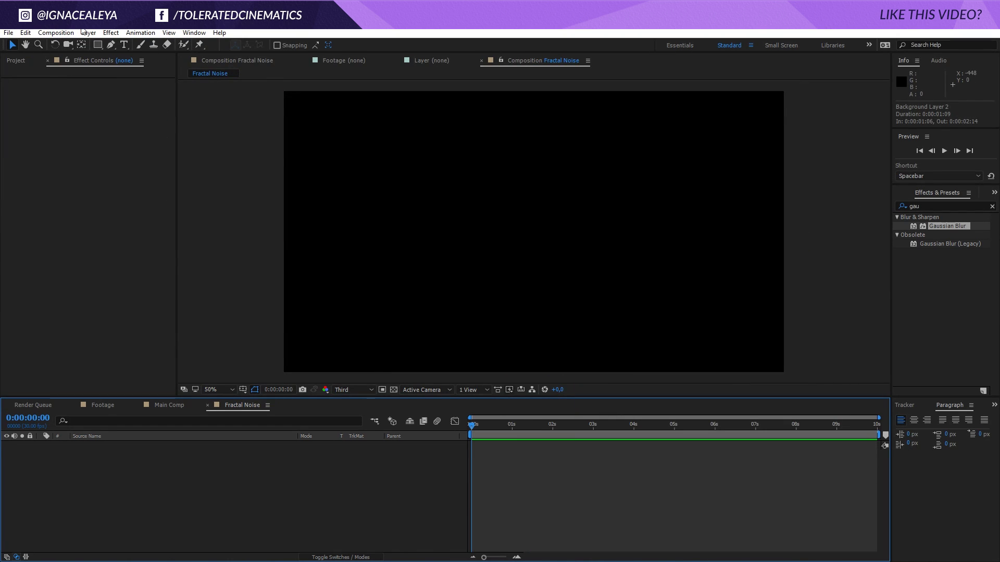
- Add a black solid matching the composition size to the Fractal Noise composition
click(87, 32)
mouse_move(80, 48)
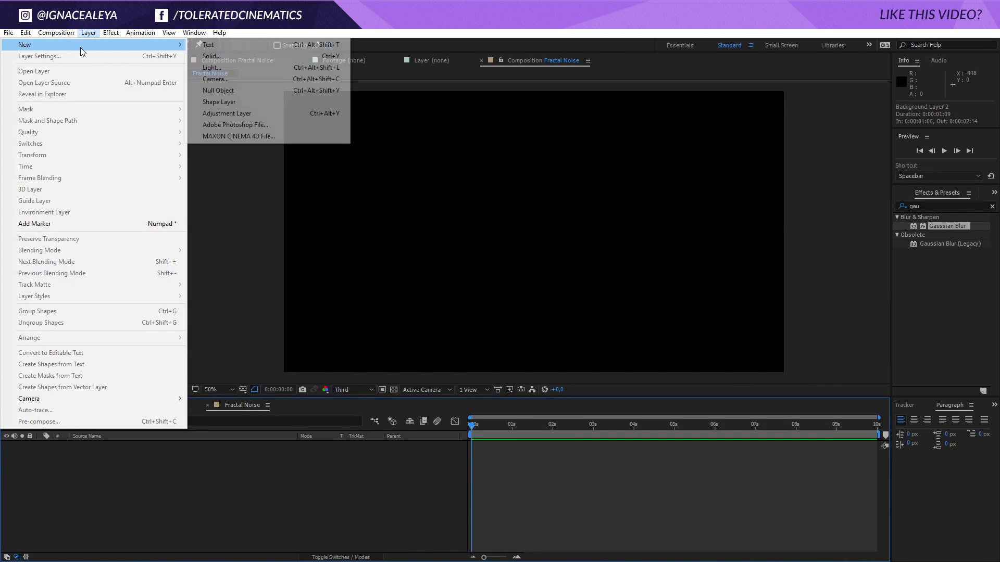
click(235, 55)
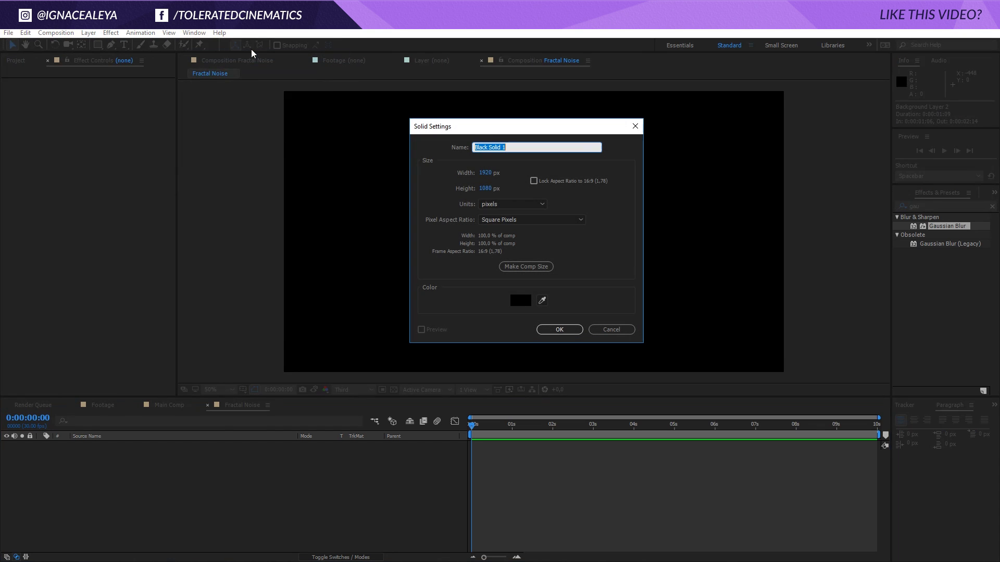
click(527, 266)
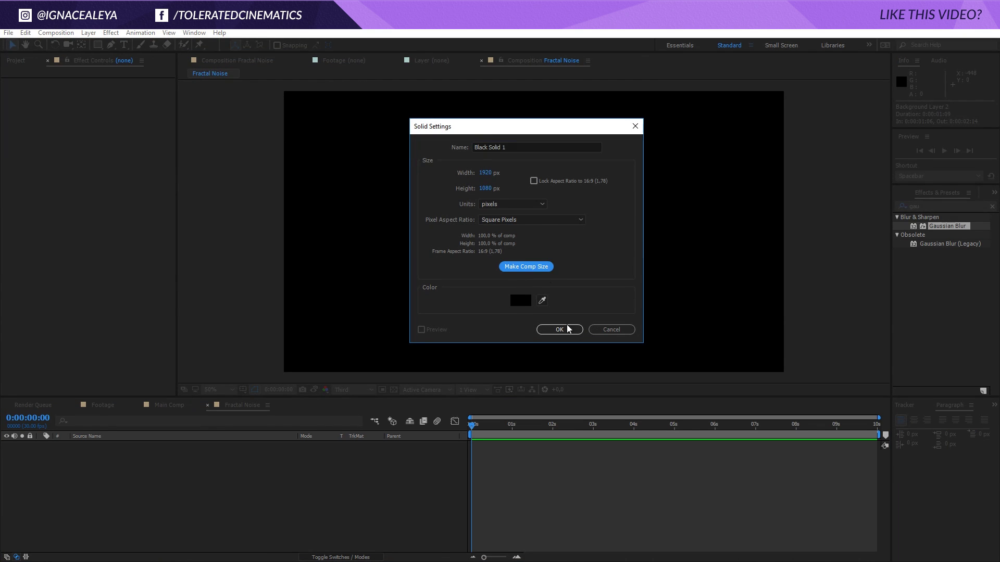
click(561, 329)
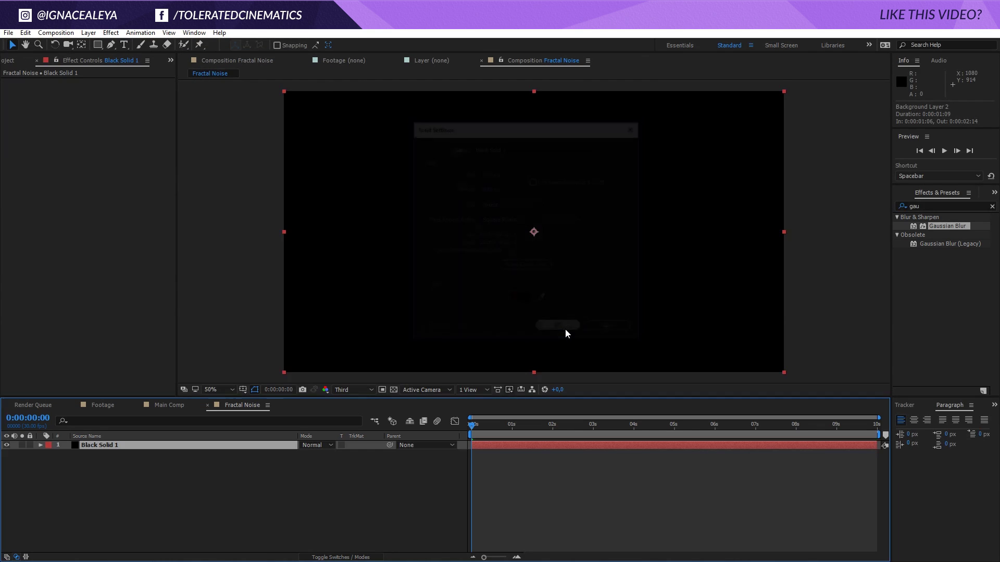
- Apply the Fractal Noise effect to the black solid
click(110, 33)
mouse_move(57, 244)
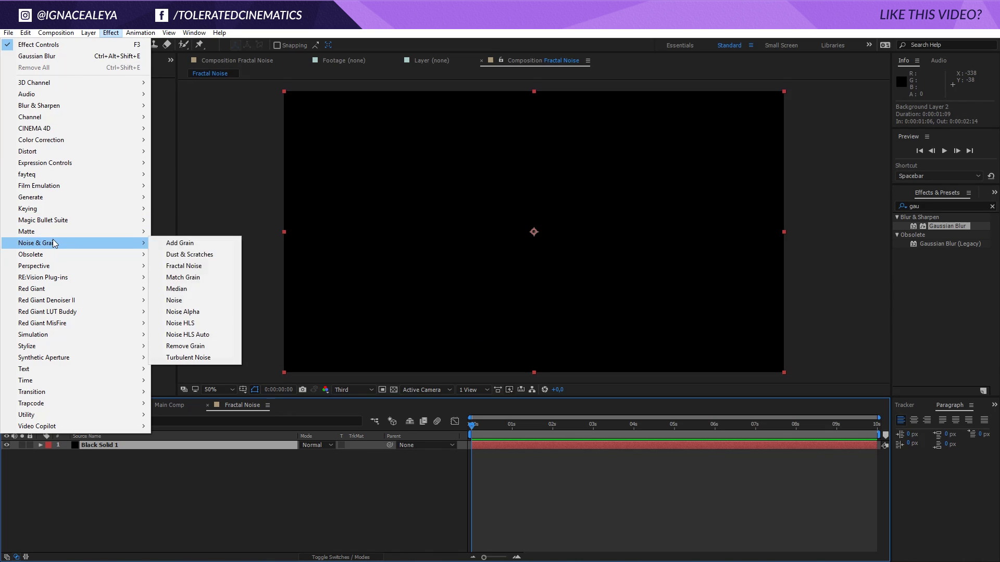
click(195, 265)
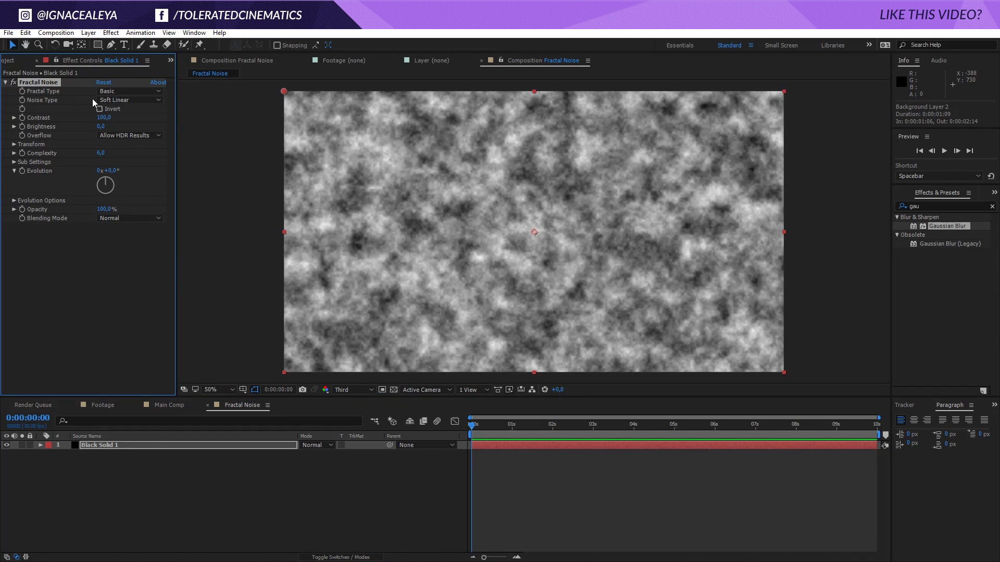
- Set the Fractal Noise effect's noise type to Block and its complexity to 1
click(110, 100)
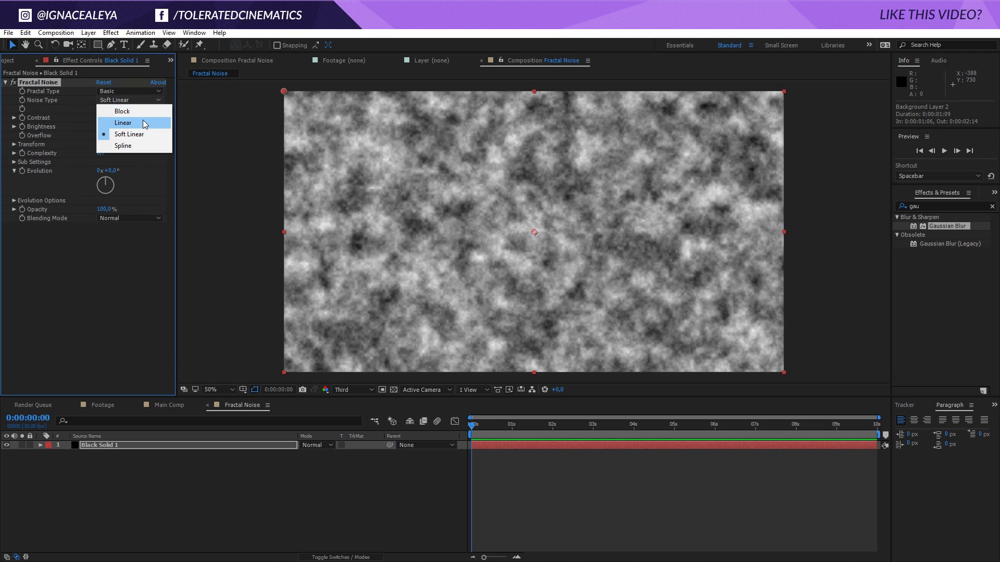
click(144, 113)
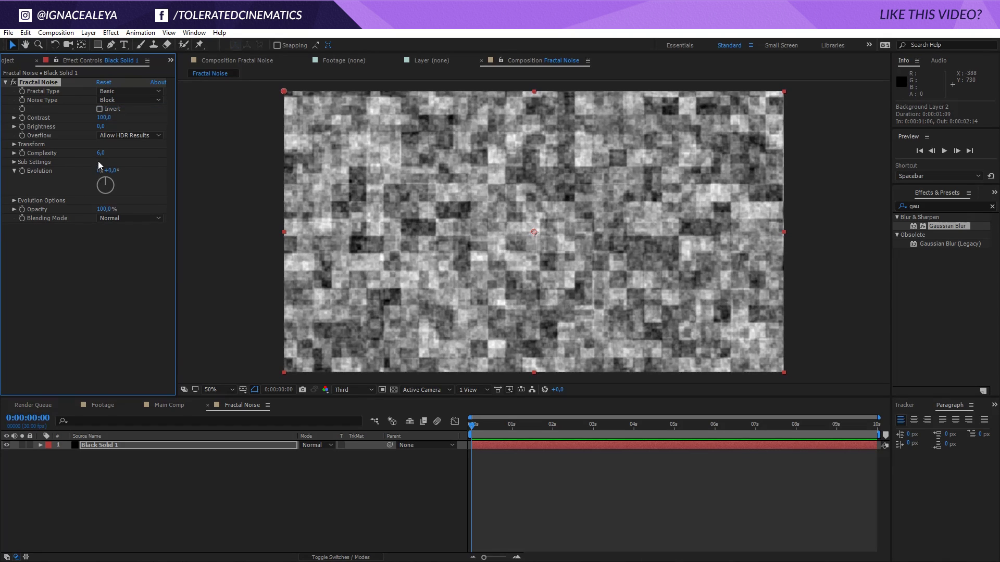
click(101, 153)
text(1)
key(Return)
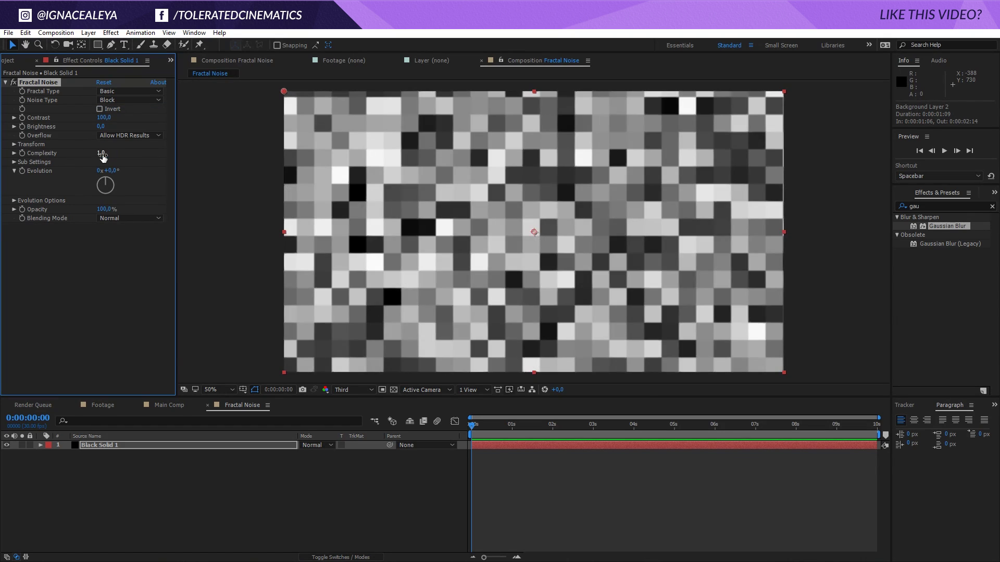
- Set the Fractal Noise effect's complexity to 2
click(101, 153)
key(Return)
drag(101, 152, 101, 154)
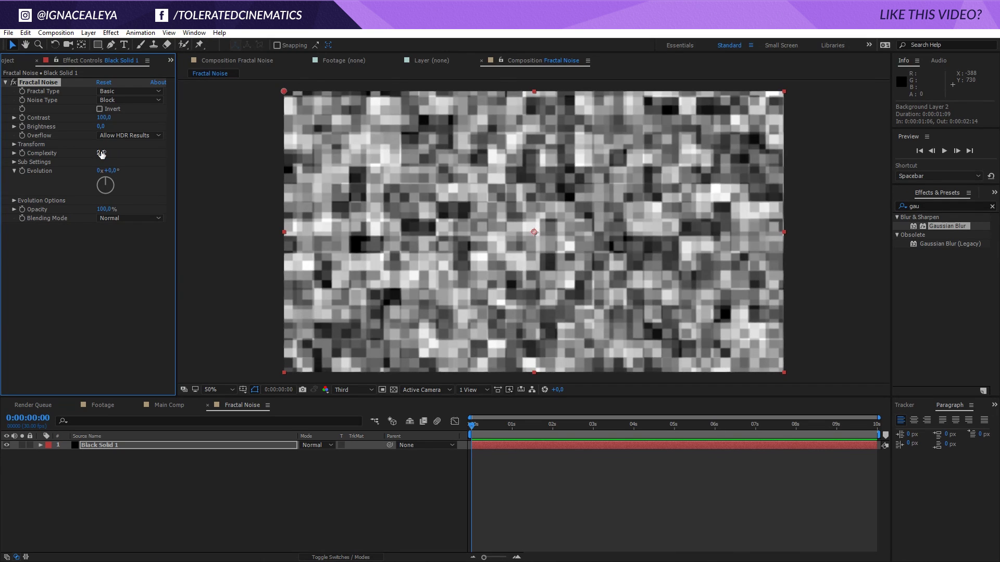
- Turn off uniform scaling for the noise and stretch it to a scale width of 4365 and scale height of 258
click(14, 145)
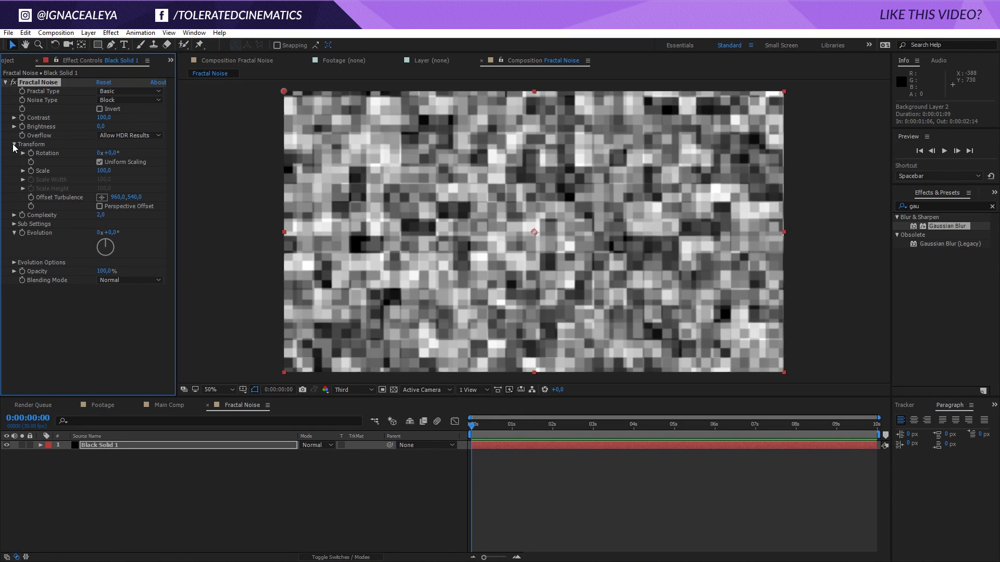
click(100, 161)
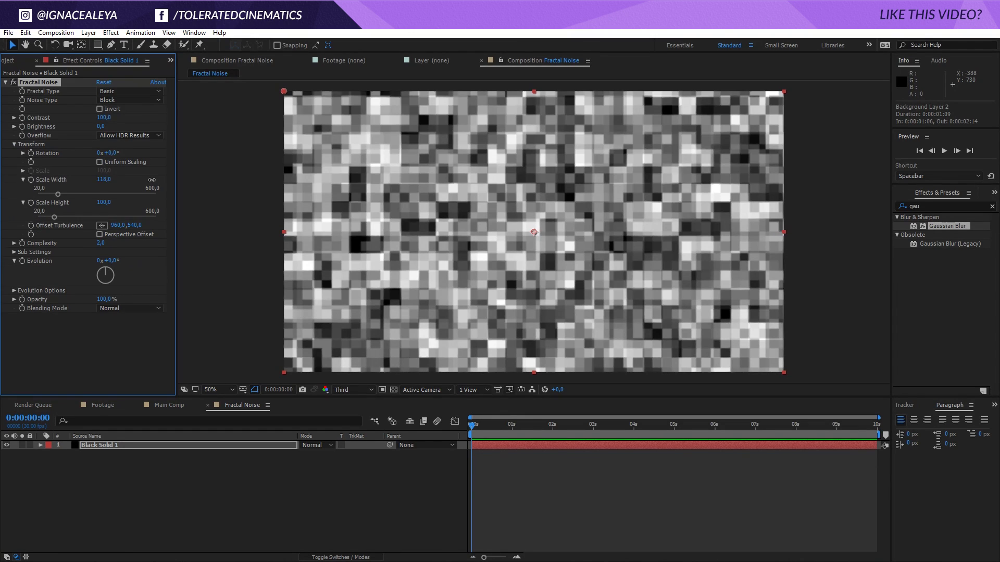
drag(101, 181, 336, 215)
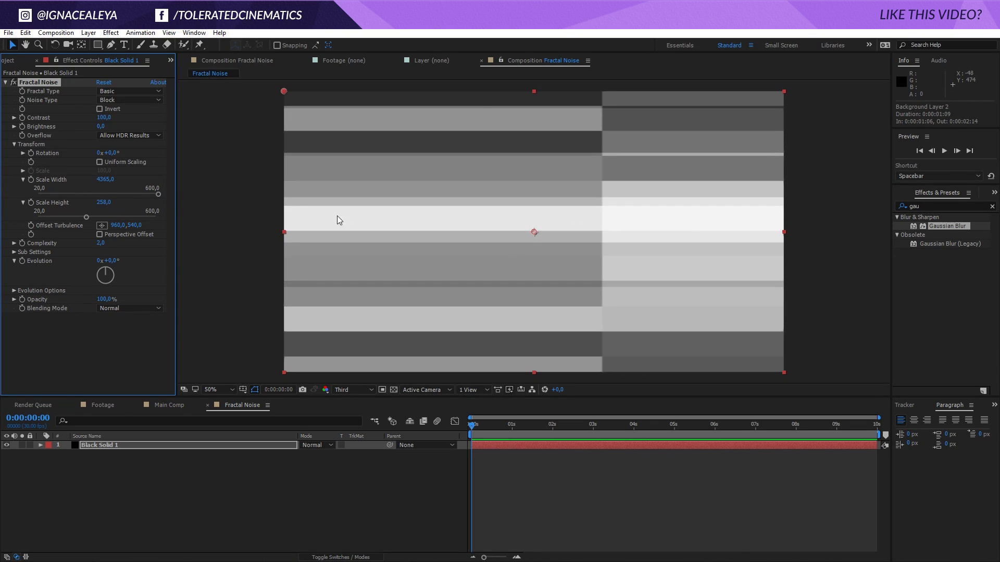
- Set the Fractal Noise effect's contrast to 139
drag(103, 118, 386, 171)
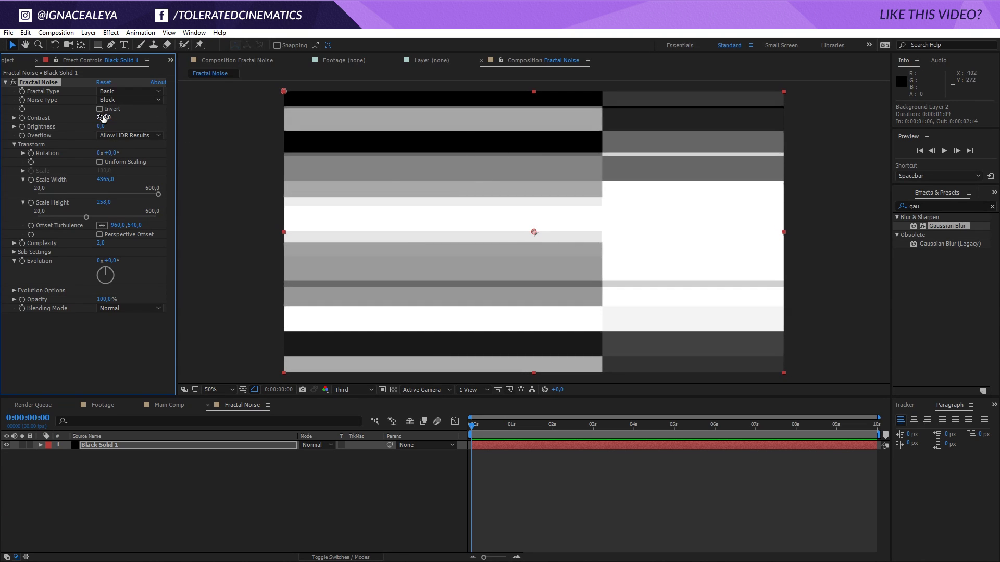
drag(104, 117, 62, 122)
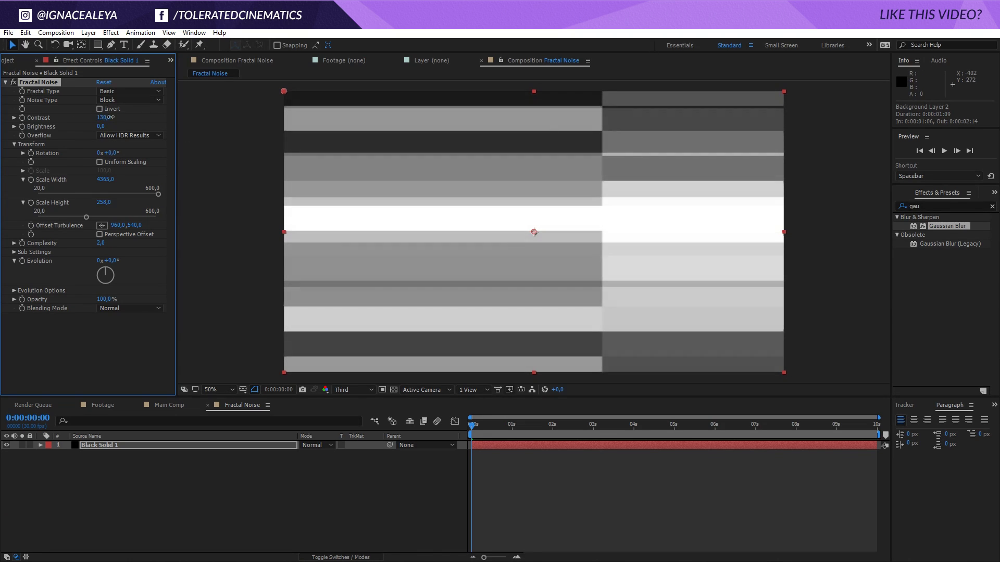
- Set the noise's scale width to 5313 and its offset turbulence to 1631, 540, leaving only full-width horizontal bars
drag(104, 180, 289, 182)
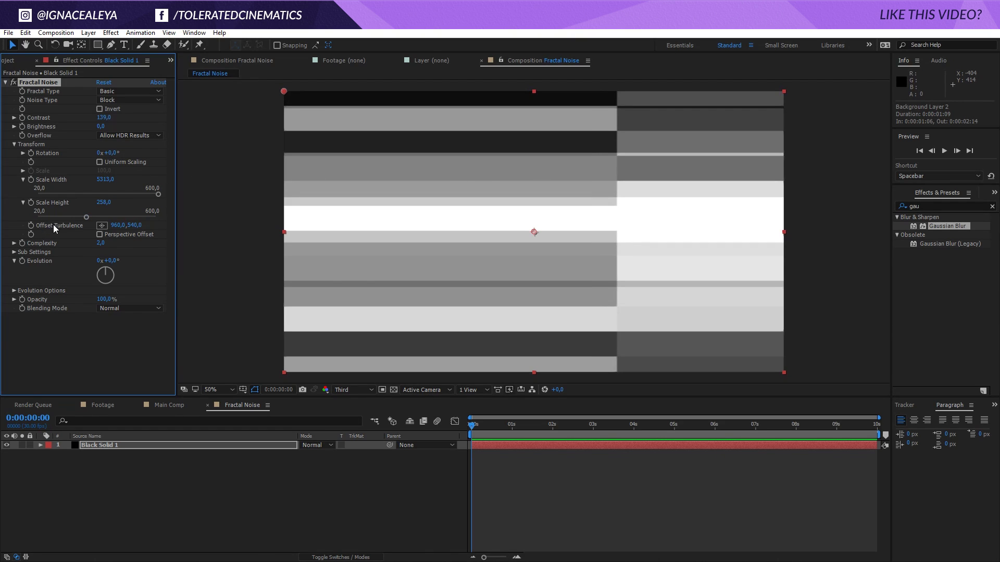
drag(120, 228, 513, 250)
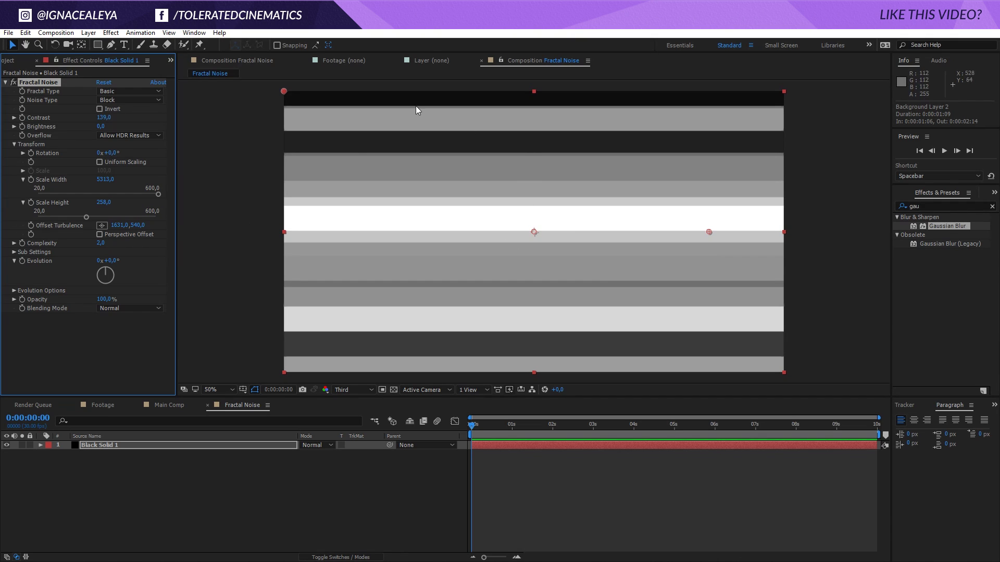
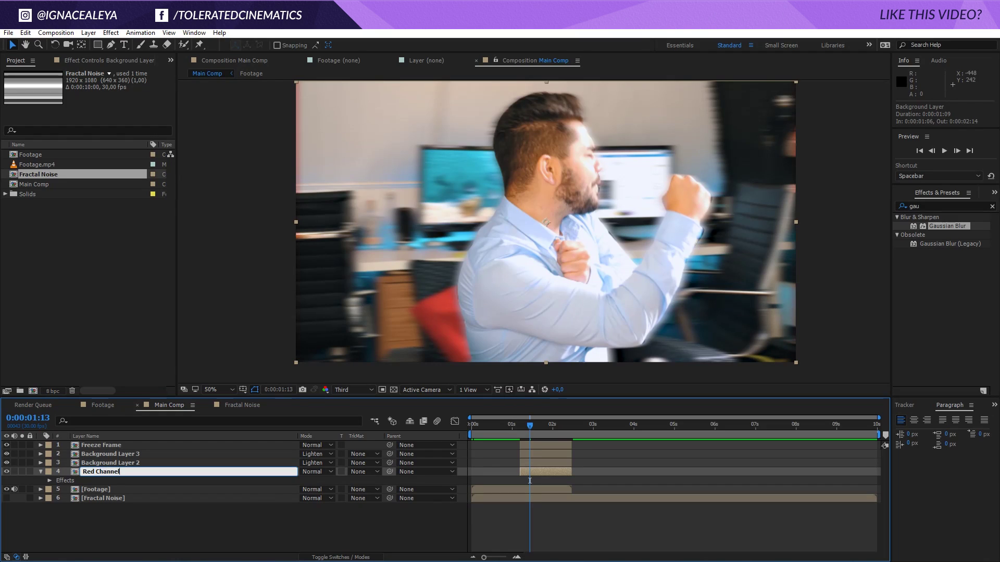
- Rename the three background layers in Main Comp as Red Channel, Green Channel and Blue Channel, from the lowest upward
key(Return)
key(ctrl+Up)
key(Return)
text(Gre)
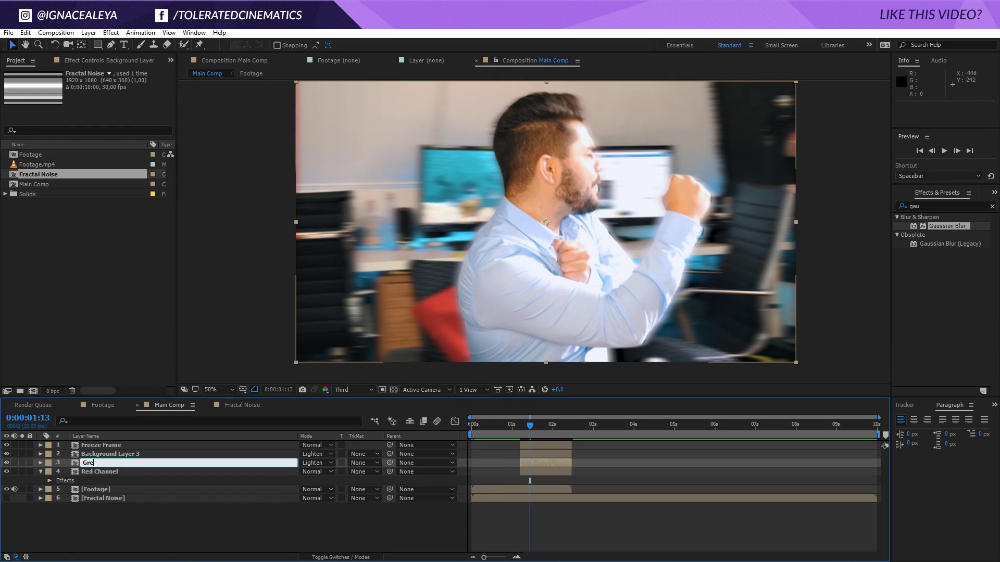
text(en Channel)
key(Return)
key(ctrl+Up)
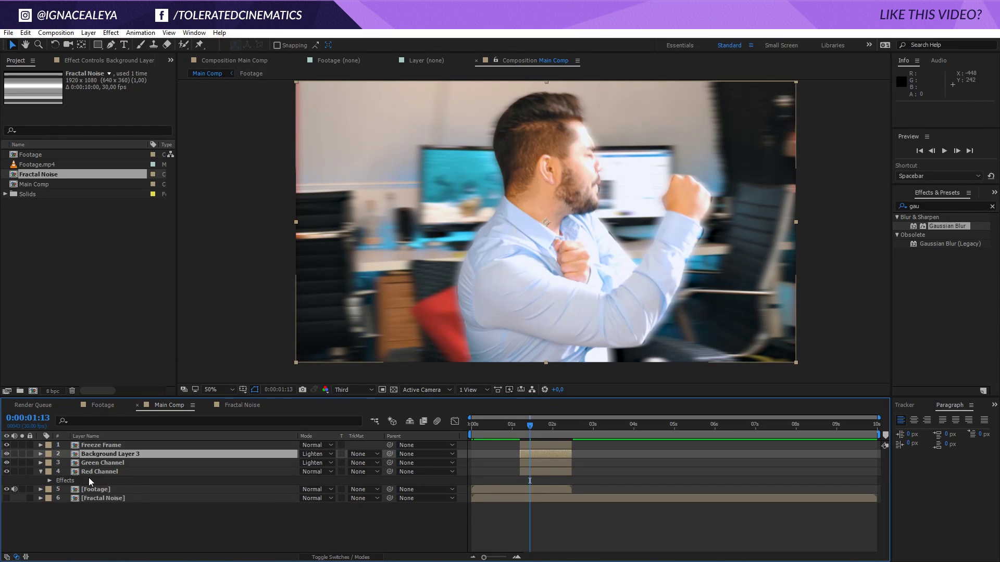
key(Return)
text(Blue Channel)
key(Return)
- Apply the Displacement Map effect to the Red Channel layer and use the Fractal Noise layer as its map
click(93, 472)
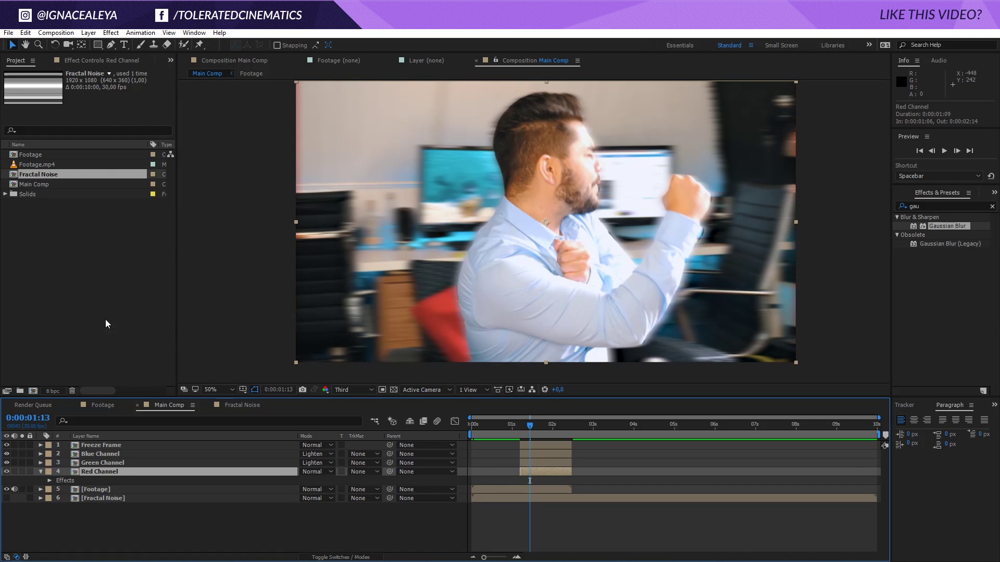
click(110, 32)
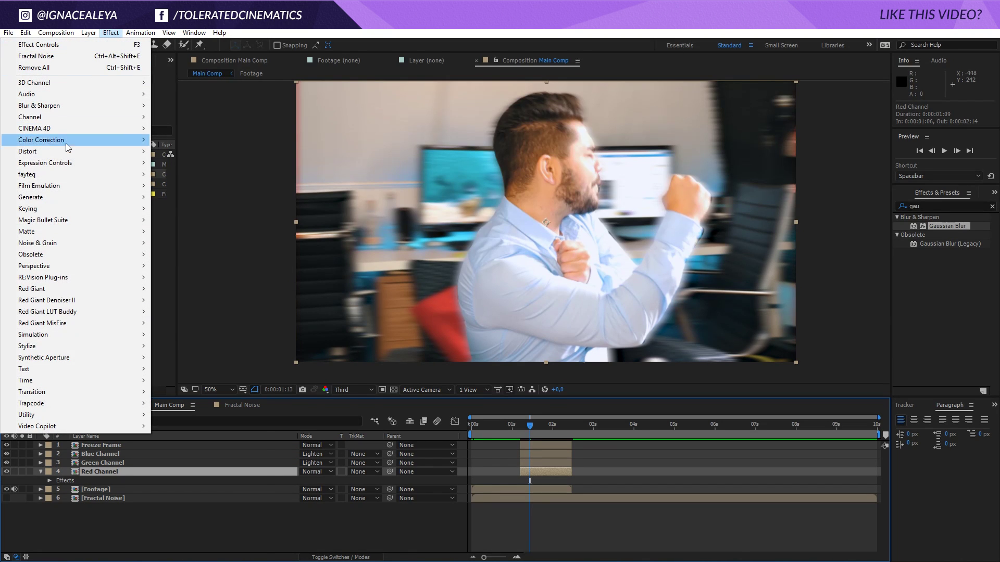
mouse_move(80, 155)
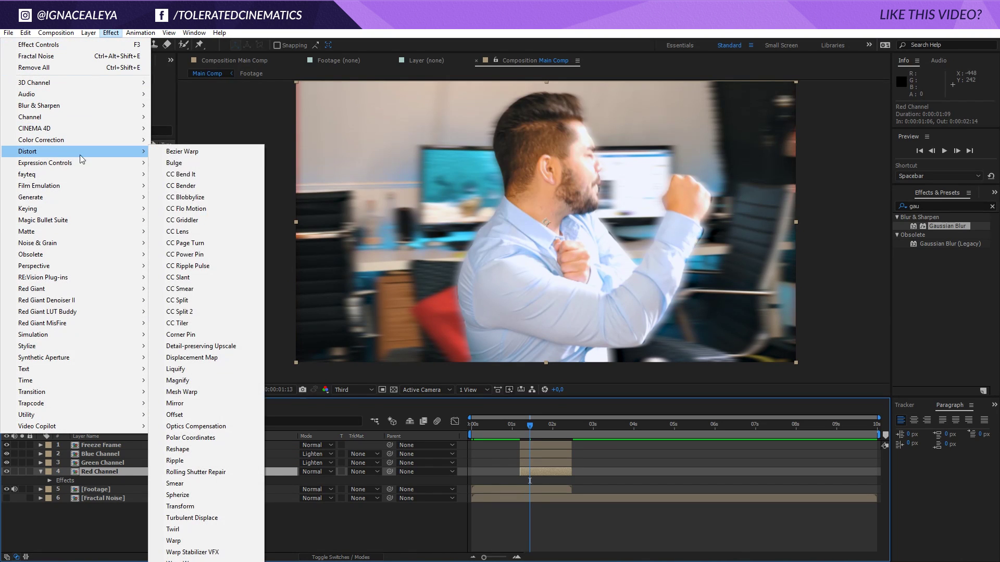
click(224, 360)
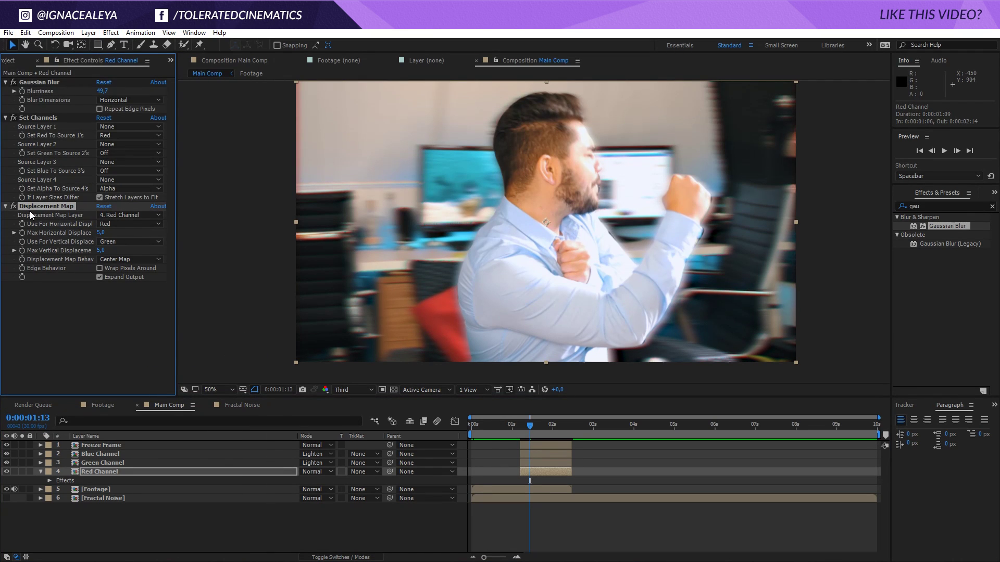
click(110, 213)
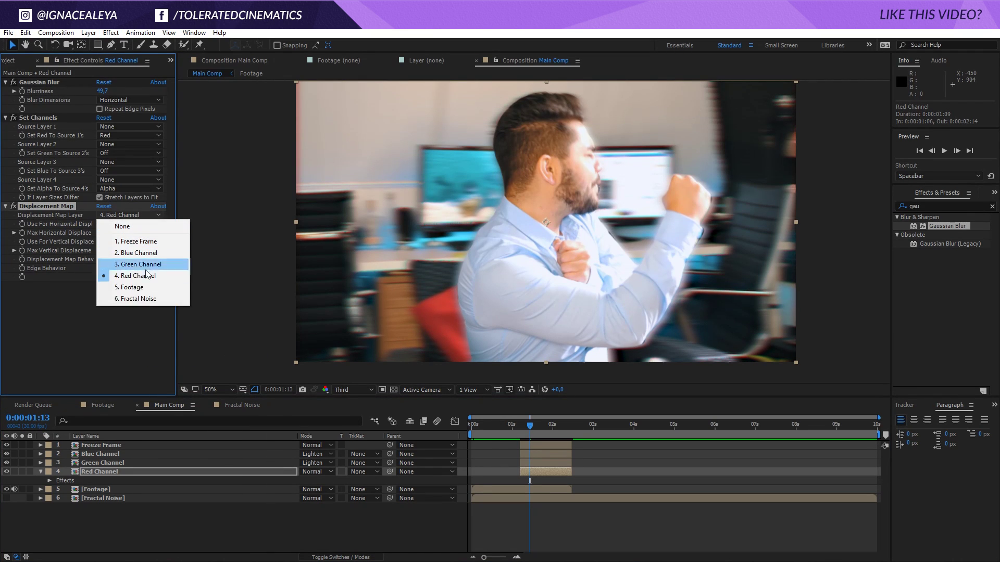
click(145, 299)
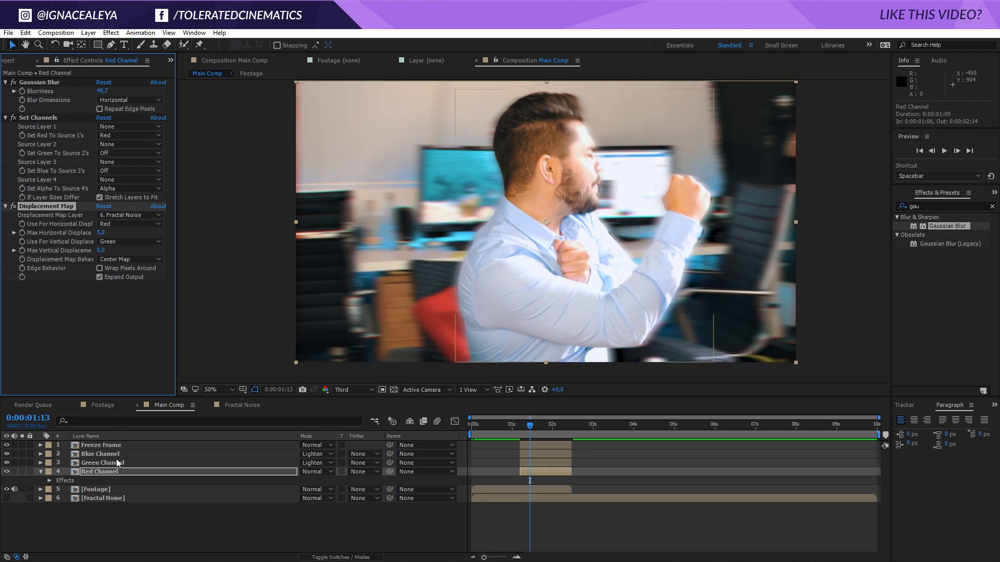
- Set the Red Channel's maximum horizontal displacement to 153 and maximum vertical displacement to 61
drag(104, 234, 160, 233)
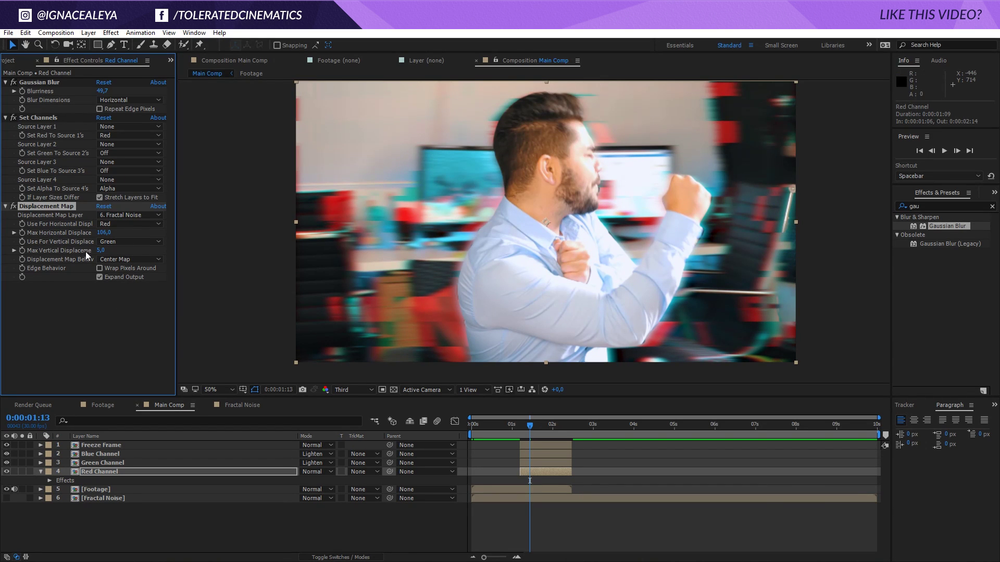
drag(102, 252, 145, 264)
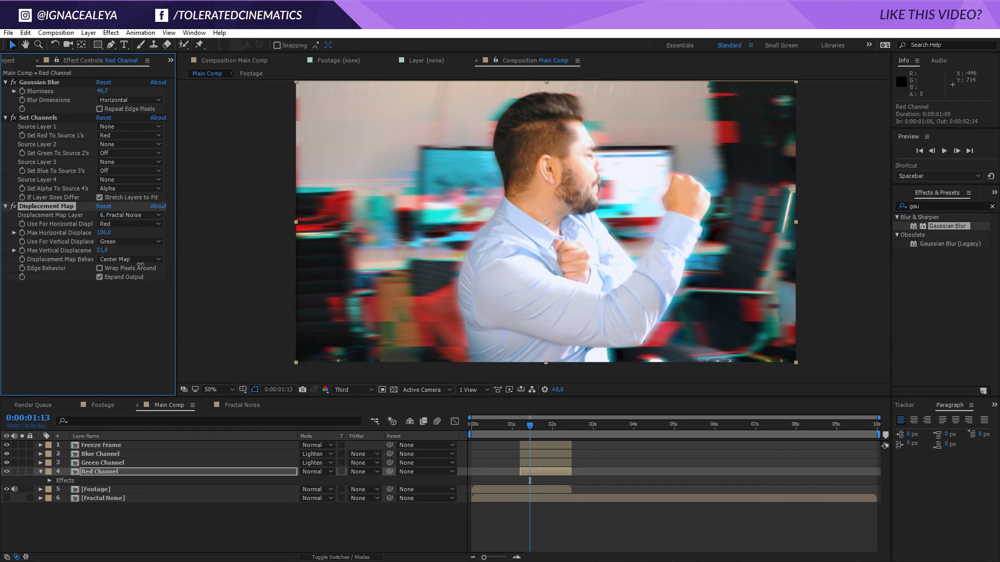
drag(106, 232, 124, 232)
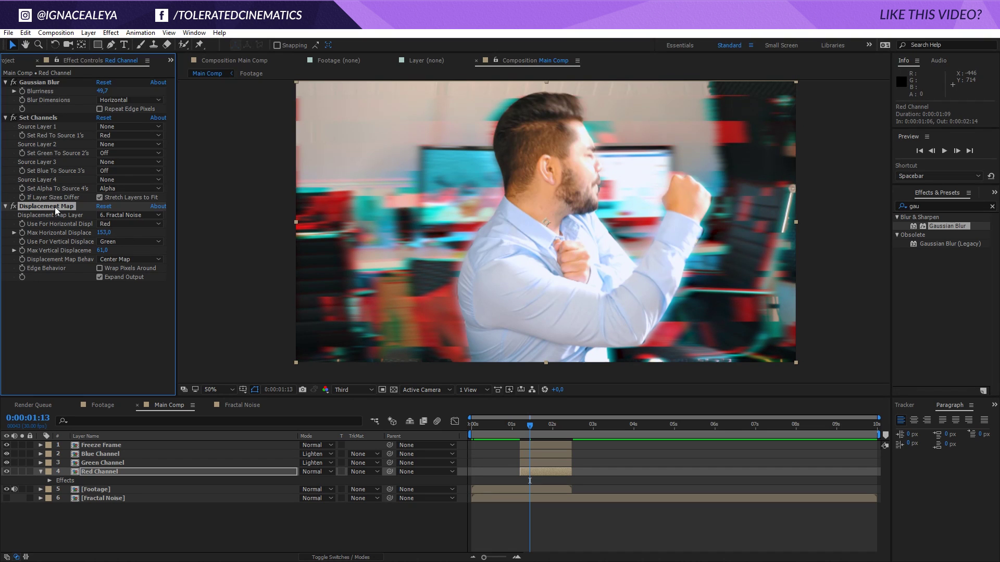
- Copy the Red Channel's Displacement Map effect onto the Green Channel and Blue Channel layers
click(25, 33)
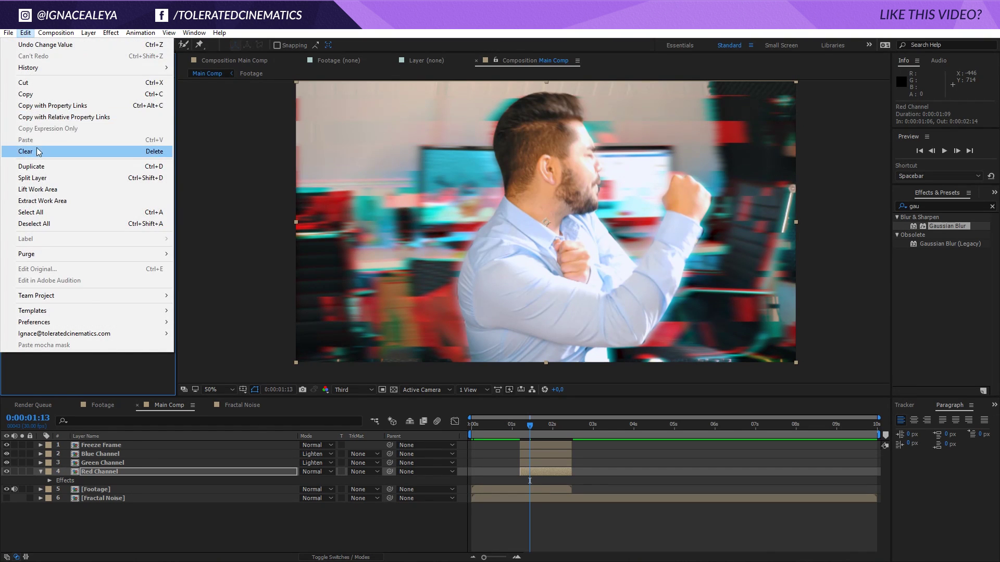
click(25, 94)
click(98, 463)
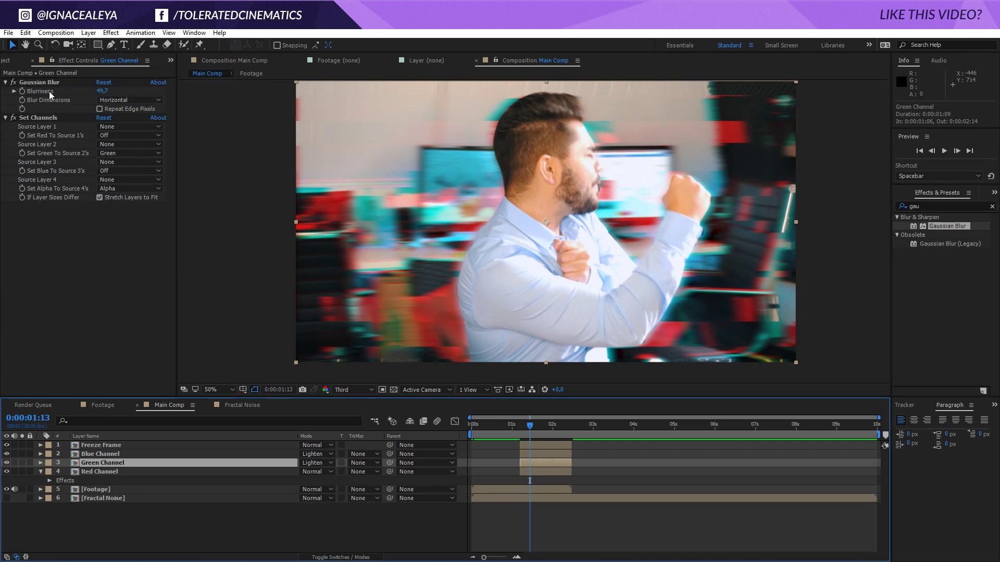
click(25, 32)
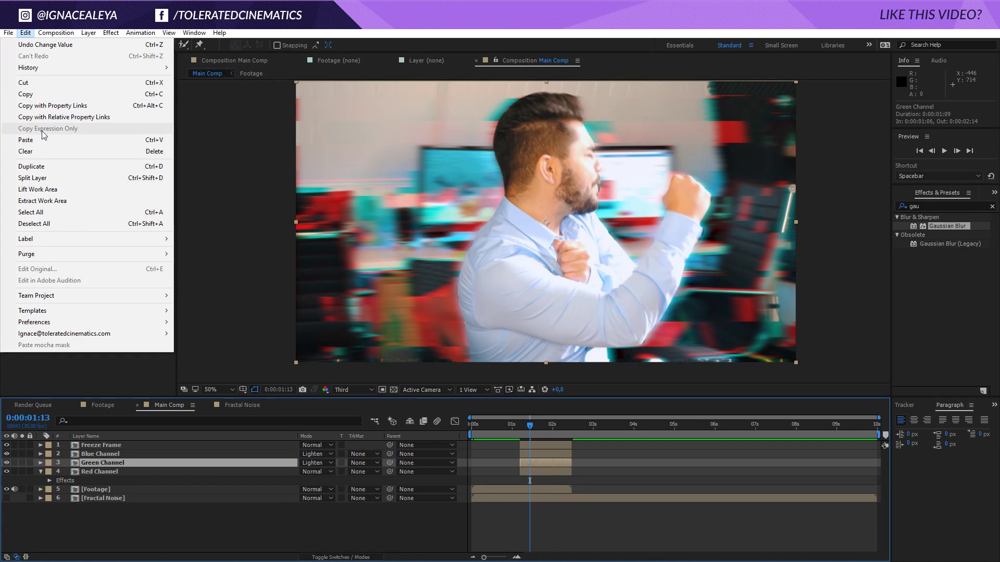
click(41, 140)
click(104, 453)
key(Return)
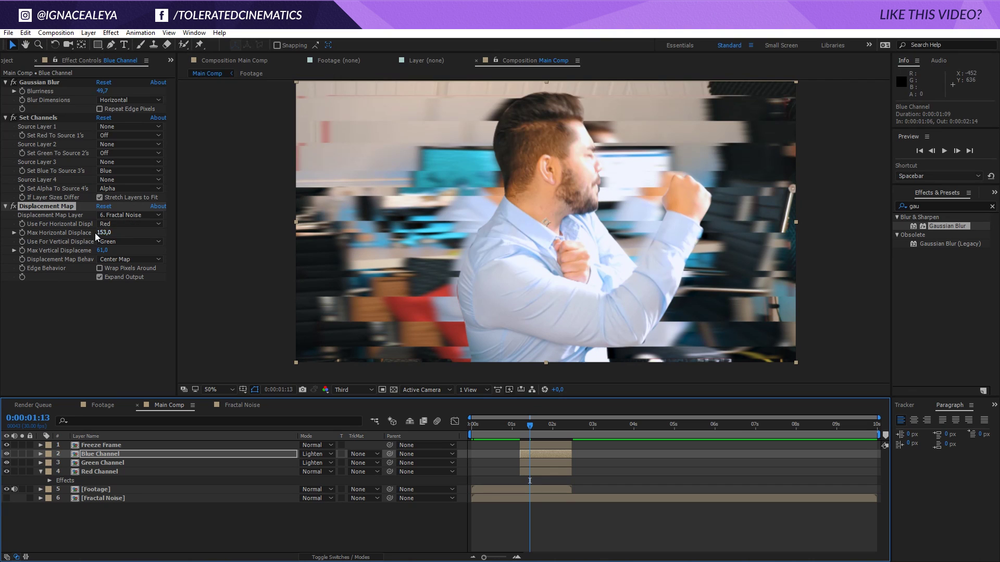
- Set the maximum horizontal displacement to 184 on the Blue Channel and 240 on the Green Channel
click(118, 462)
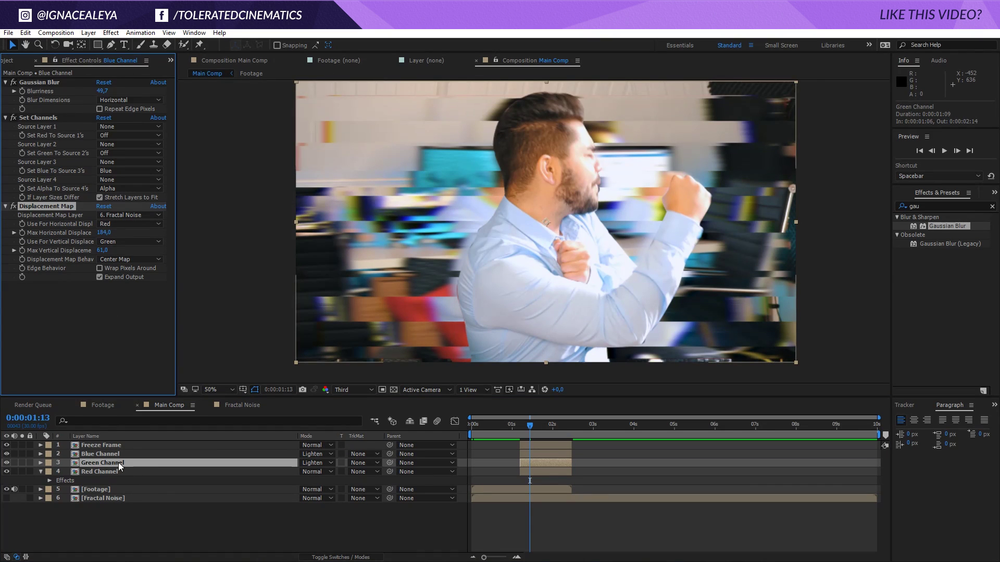
drag(104, 233, 160, 250)
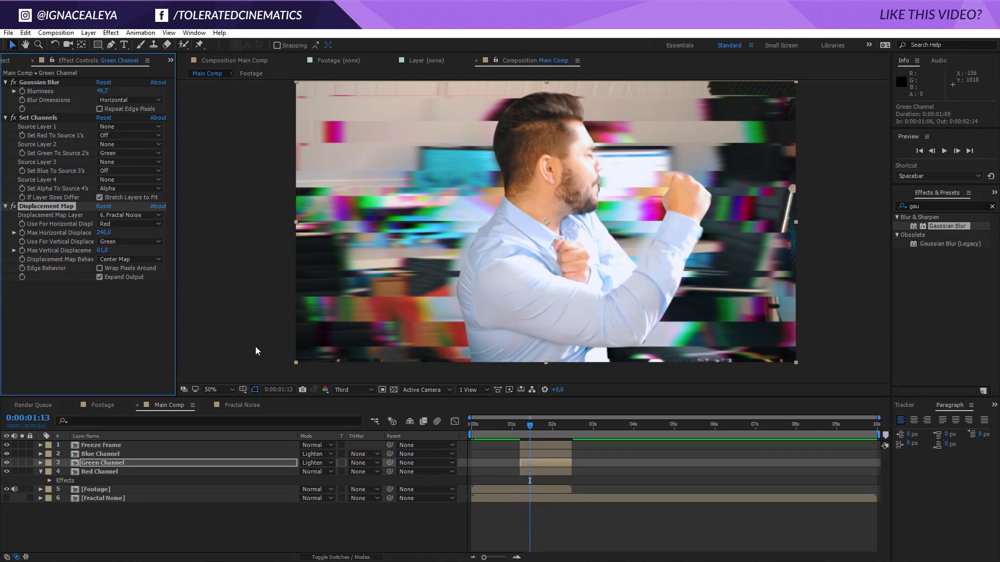
- Try moving Gaussian Blur below Displacement Map on the Green, Red and Blue Channel layers
drag(45, 85, 65, 286)
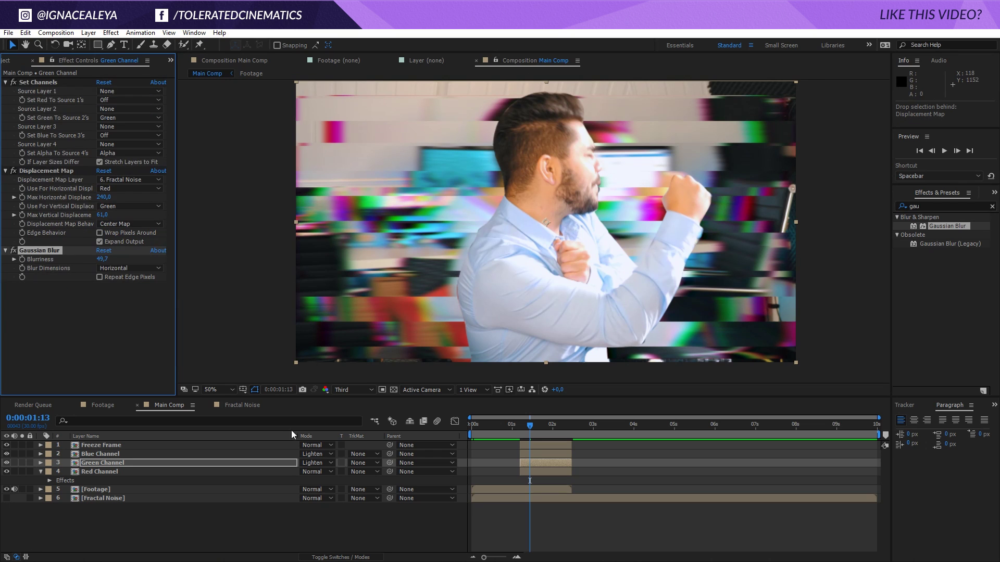
click(109, 472)
drag(40, 91, 55, 335)
click(101, 455)
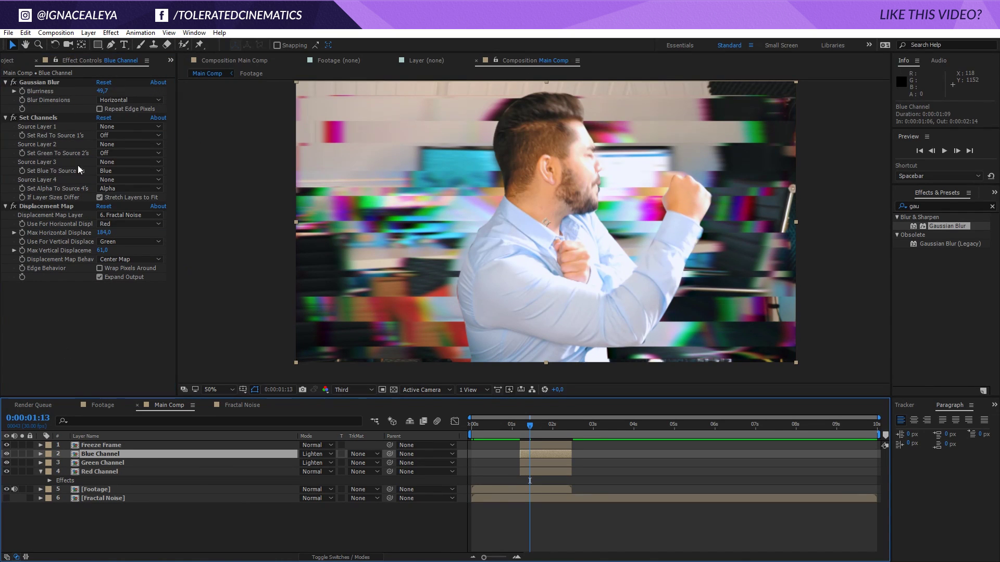
drag(54, 81, 60, 302)
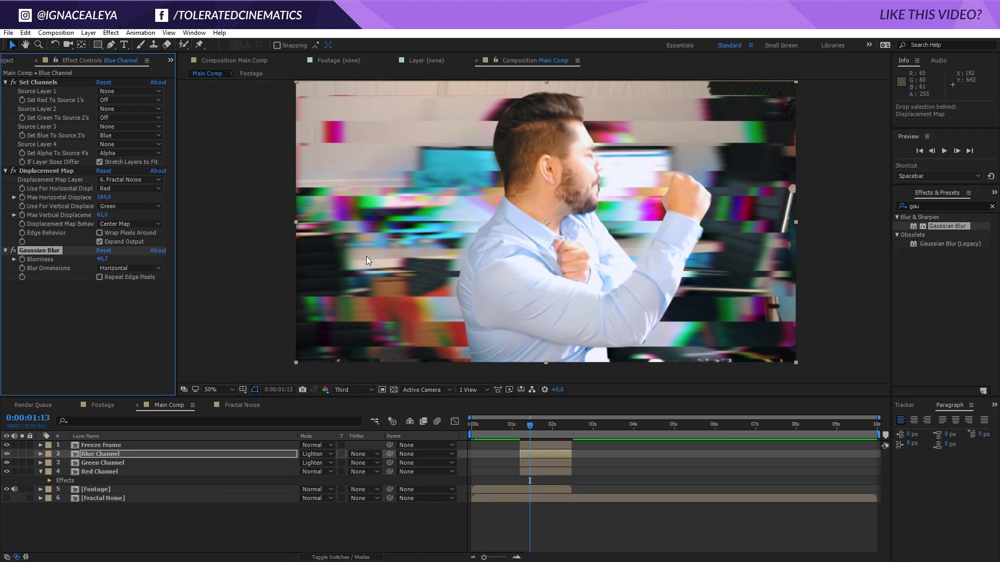
- Undo the reordering of Gaussian Blur on the three channel layers, restoring the original effect order
key(ctrl+z)
key(ctrl+Down)
key(ctrl+Down)
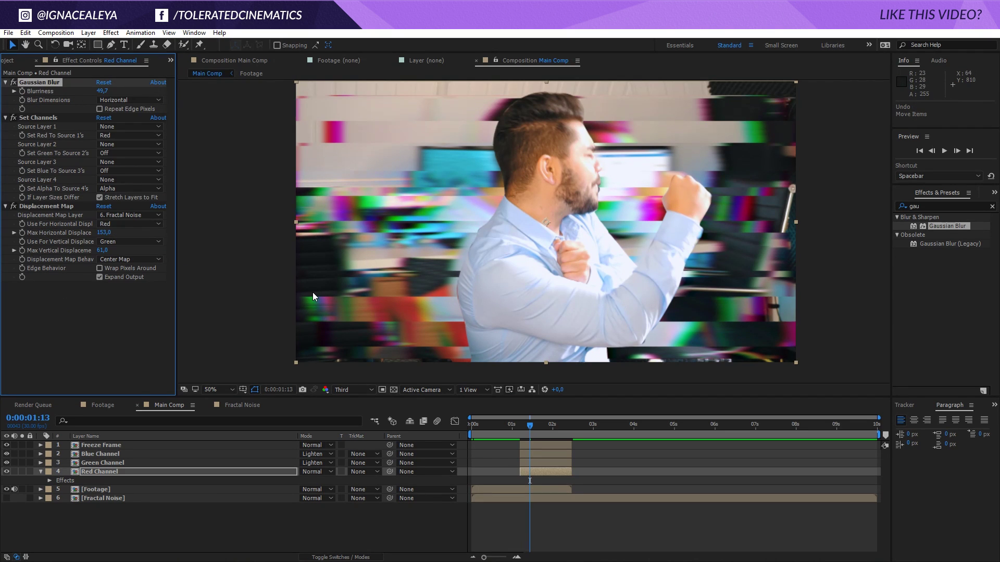
key(ctrl+Up)
key(ctrl+z)
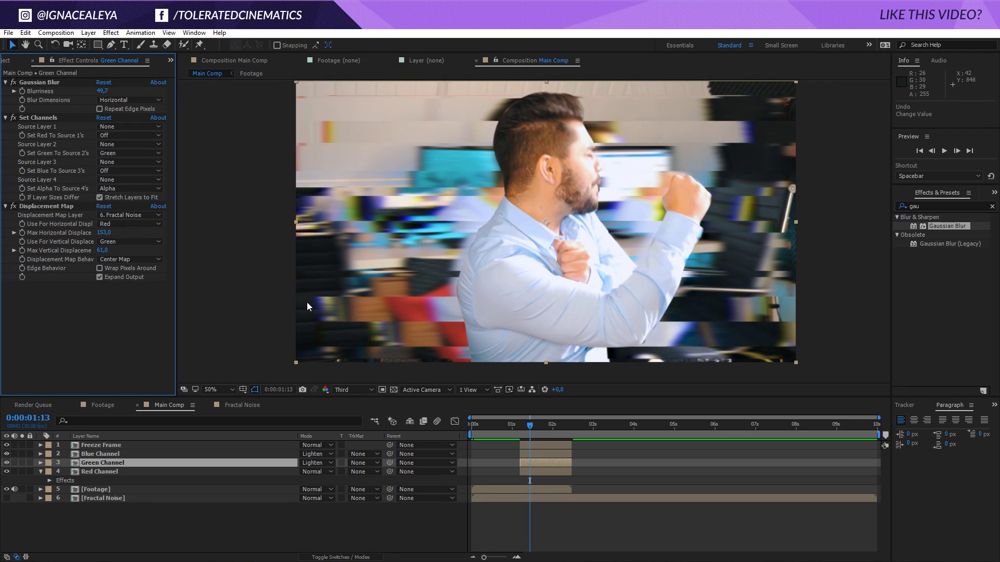
key(ctrl+shift+z)
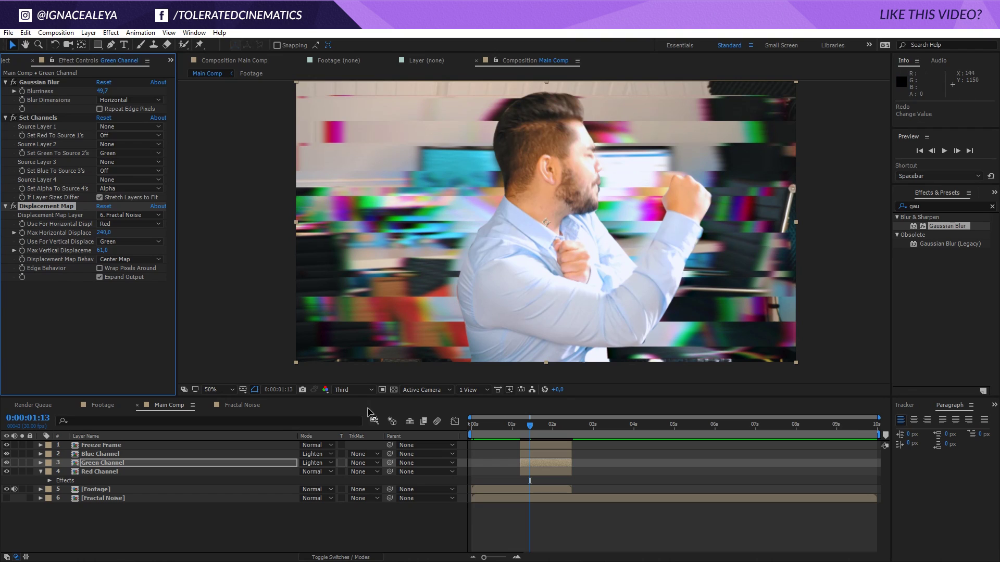
- Add an adjustment layer to the main composition and name it Blur & Brightness
click(455, 524)
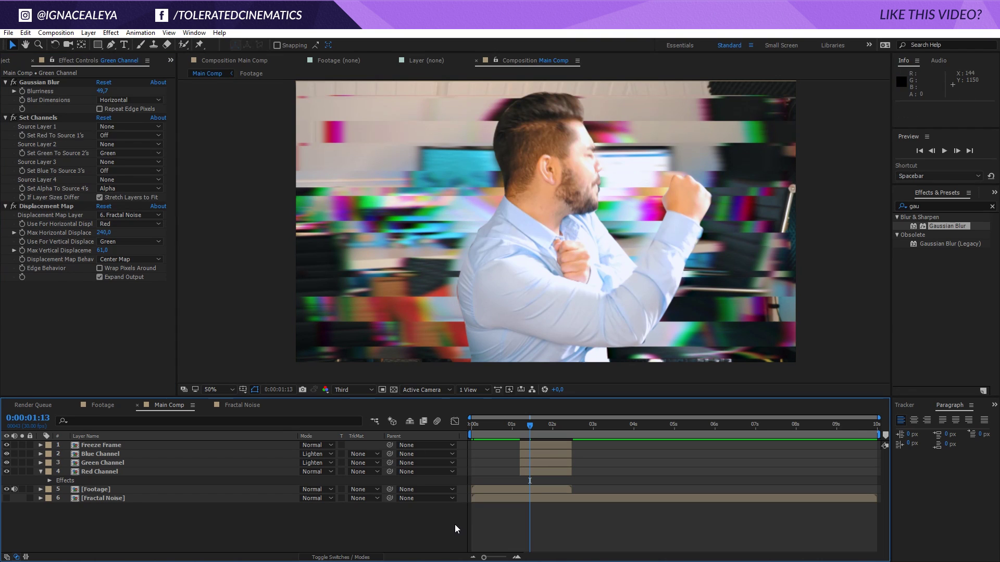
right_click(314, 530)
mouse_move(337, 431)
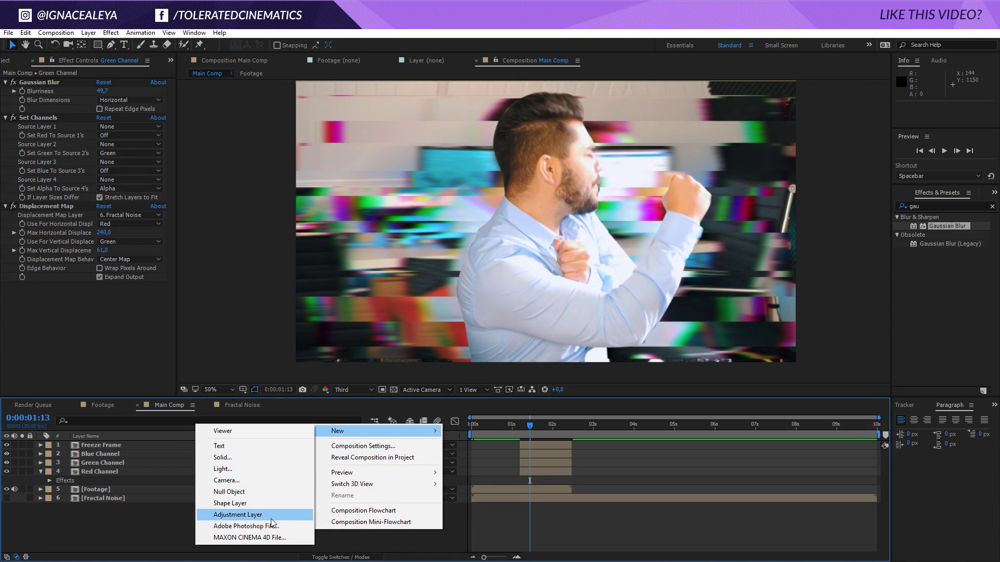
click(271, 519)
key(Return)
text(Blur & Bri)
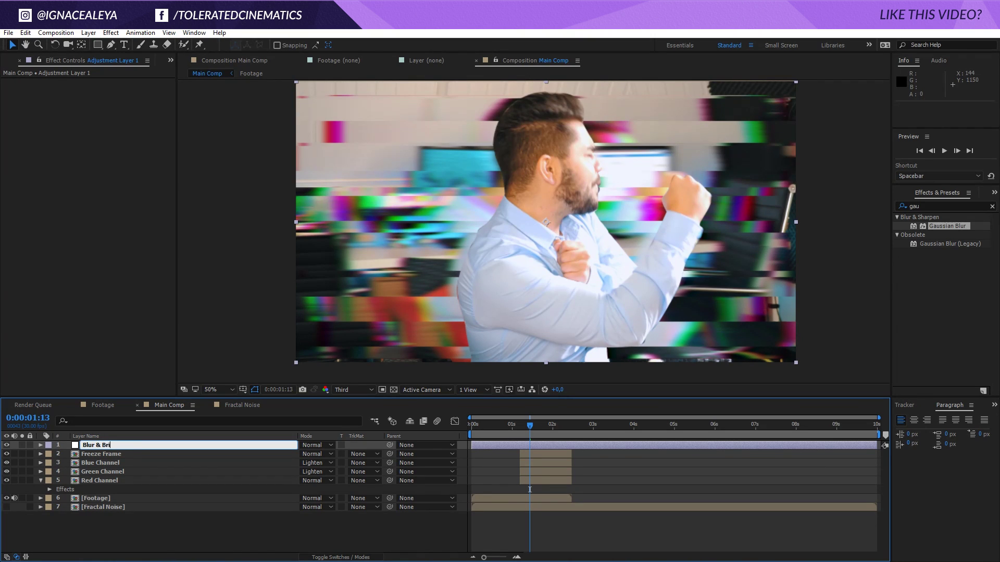
text(ghtness)
key(Return)
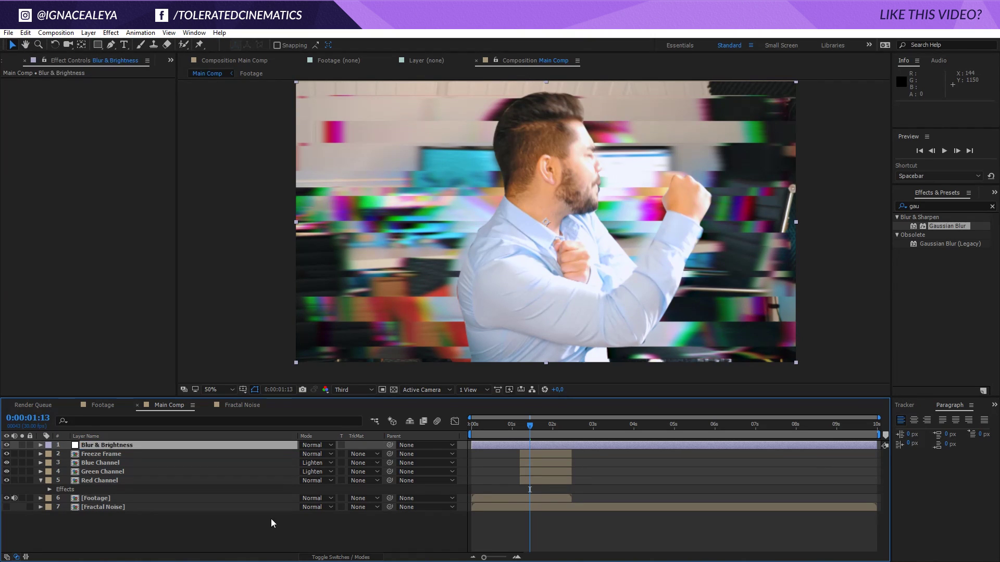
- Apply Gaussian Blur to the Blur & Brightness layer with a blurriness of 7
click(110, 33)
mouse_move(64, 105)
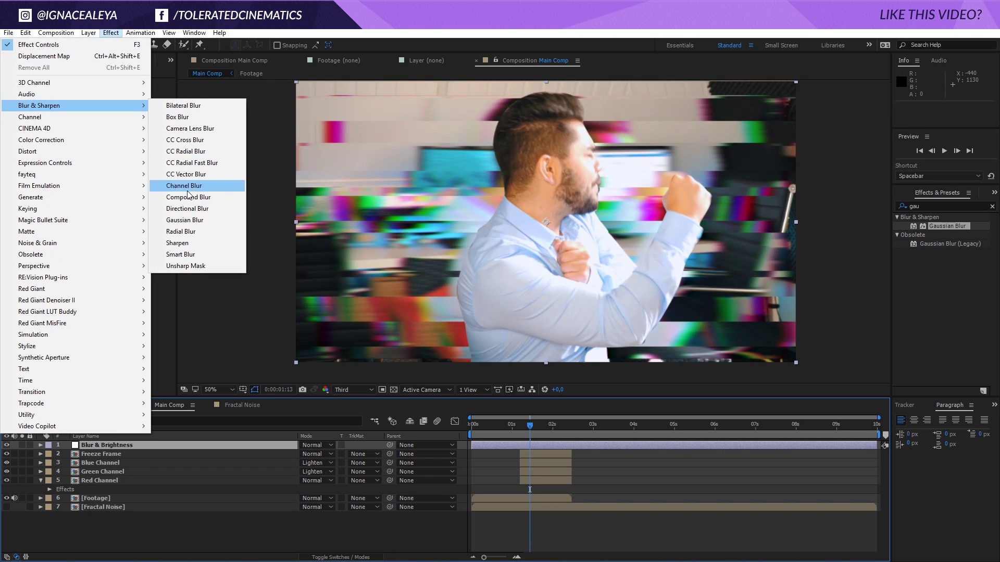
click(189, 221)
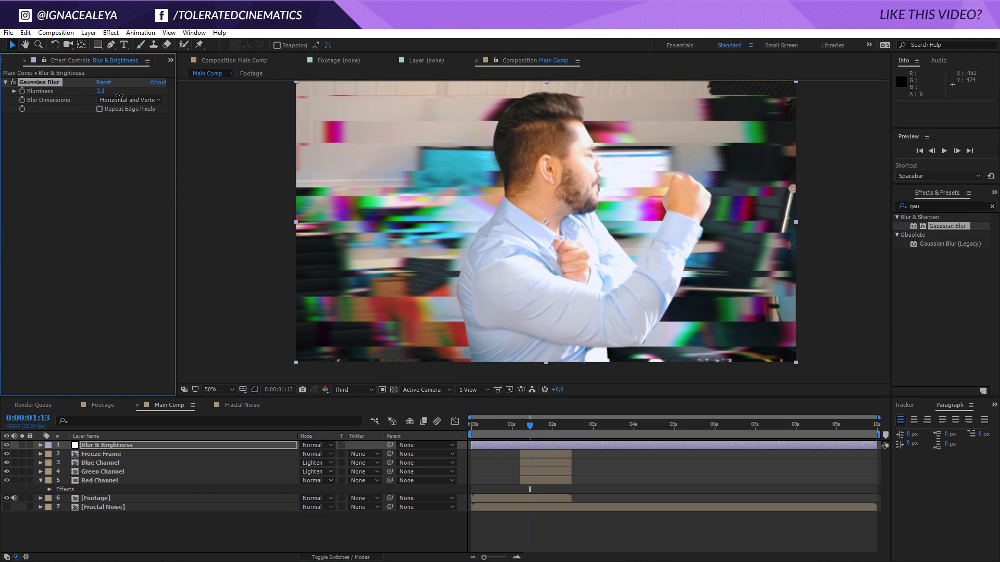
drag(119, 96, 190, 97)
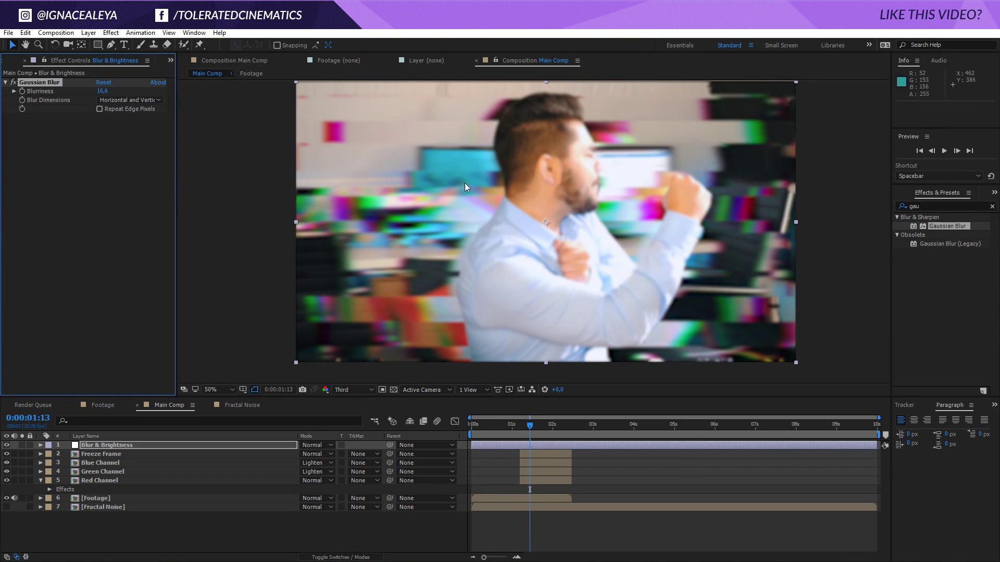
click(102, 91)
text(5)
text(7)
key(Return)
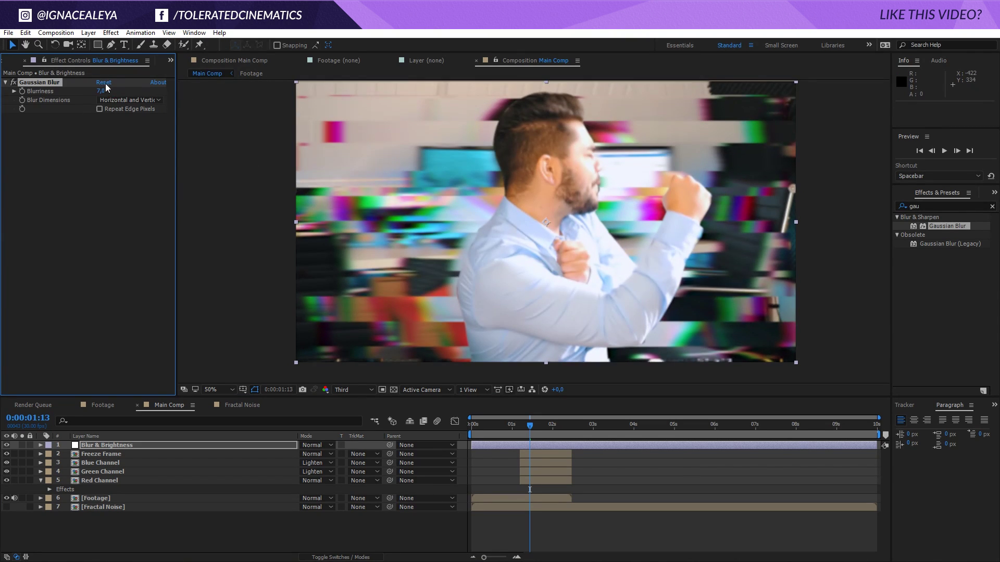
- Add Curves to Blur & Brightness, pull the RGB midtones down to darken them, and place the layer directly below Freeze Frame
click(107, 35)
mouse_move(52, 146)
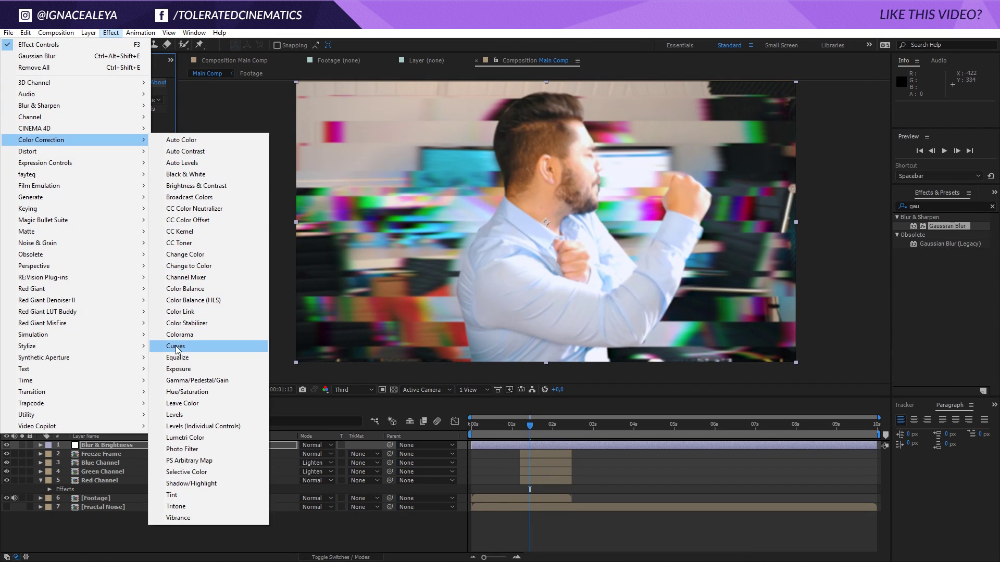
click(208, 345)
drag(86, 224, 87, 241)
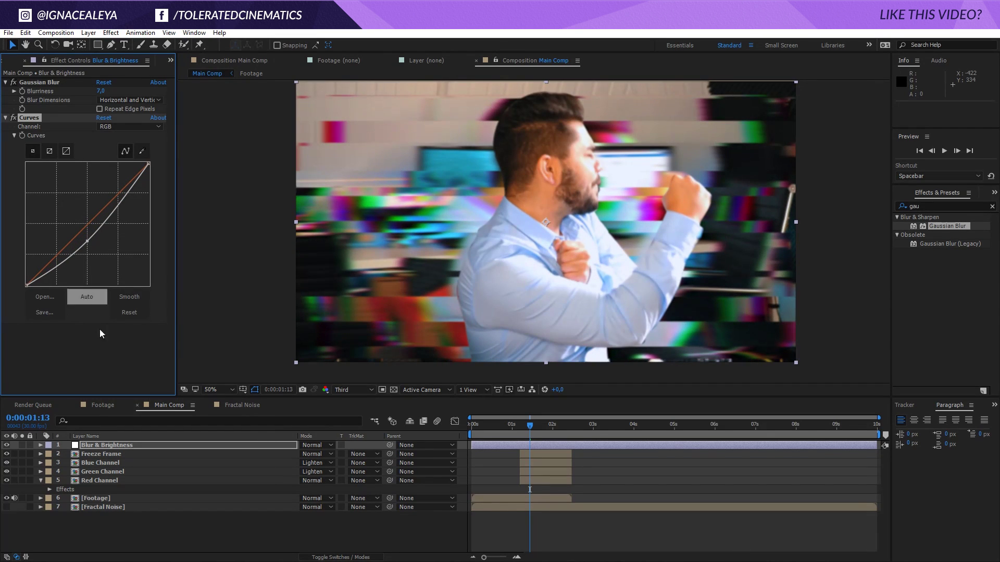
drag(105, 446, 116, 458)
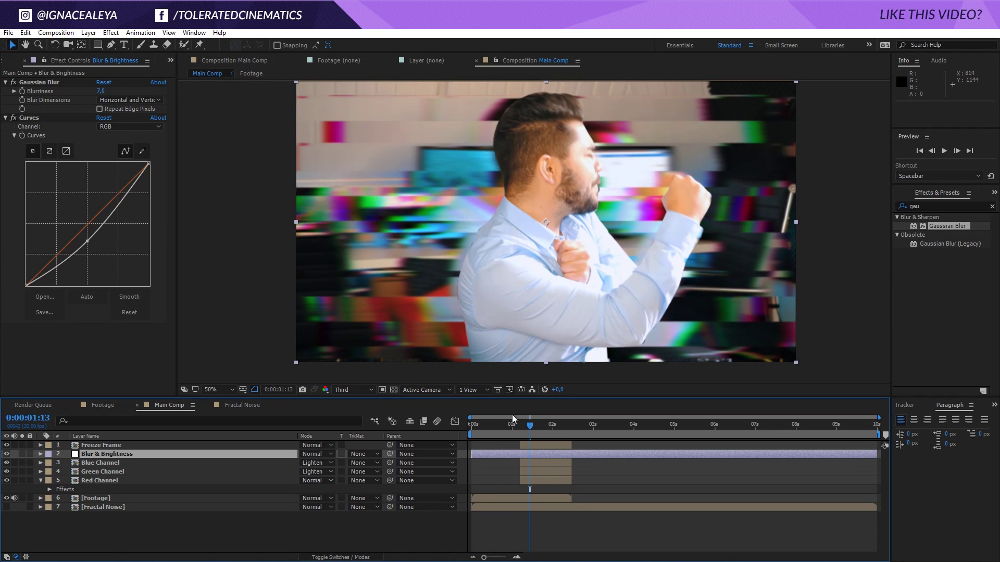
- Extend the ends of the Blue, Green and Red Channel layers and the Freeze Frame layer to the end of the composition
mouse_move(522, 432)
mouse_down()
mouse_move(489, 436)
mouse_move(526, 444)
mouse_move(520, 449)
mouse_up()
click(120, 463)
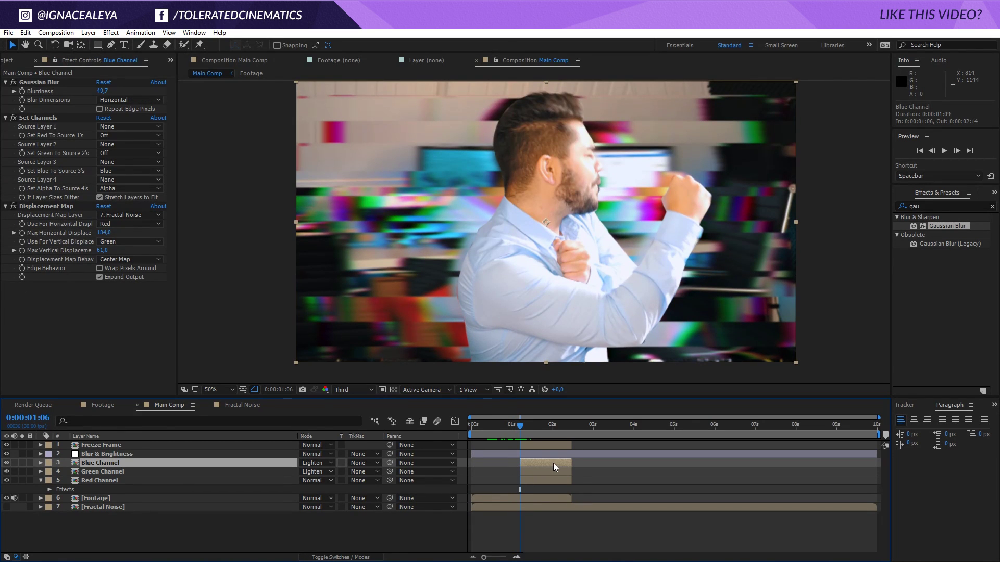
drag(575, 463, 880, 463)
drag(571, 472, 880, 481)
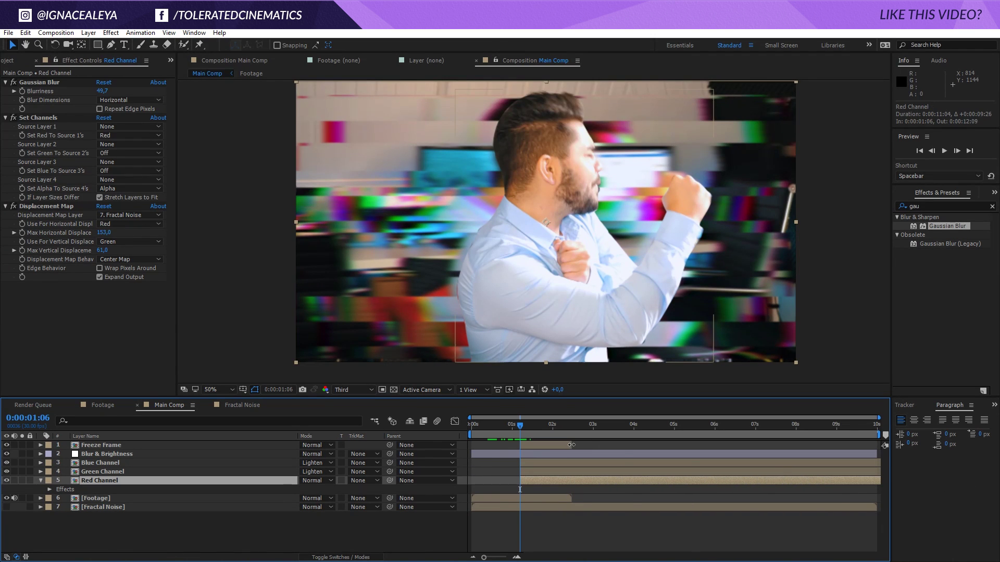
drag(571, 445, 880, 445)
key(space)
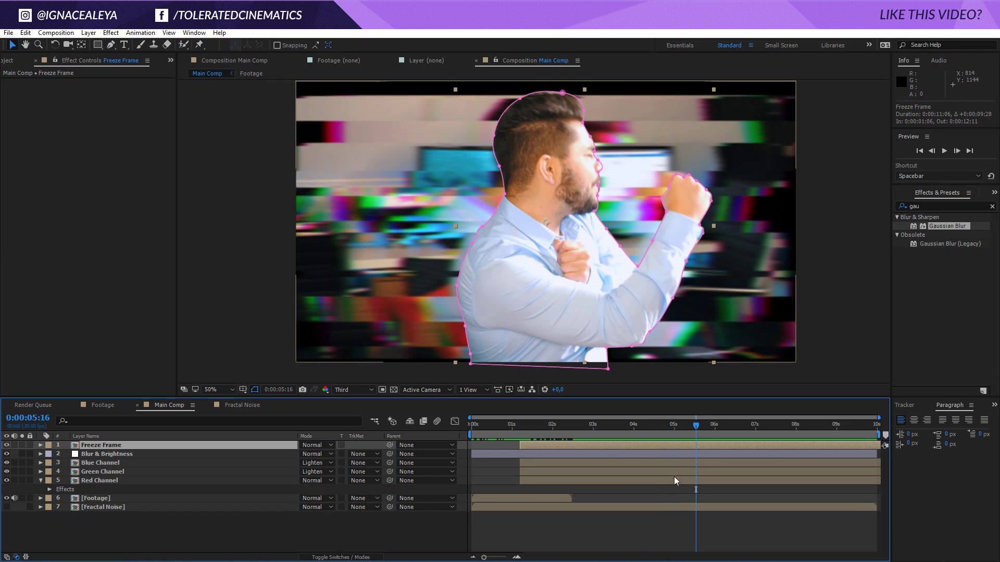
- Enable Wrap Pixels Around in the Displacement Map effect on the Red, Green and Blue Channel layers
click(651, 490)
click(640, 479)
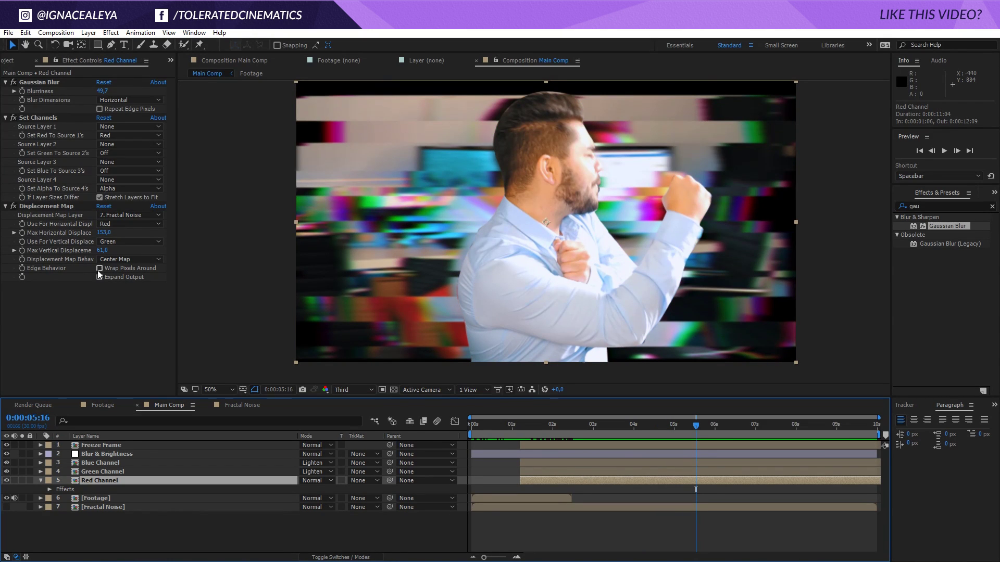
click(99, 275)
click(126, 472)
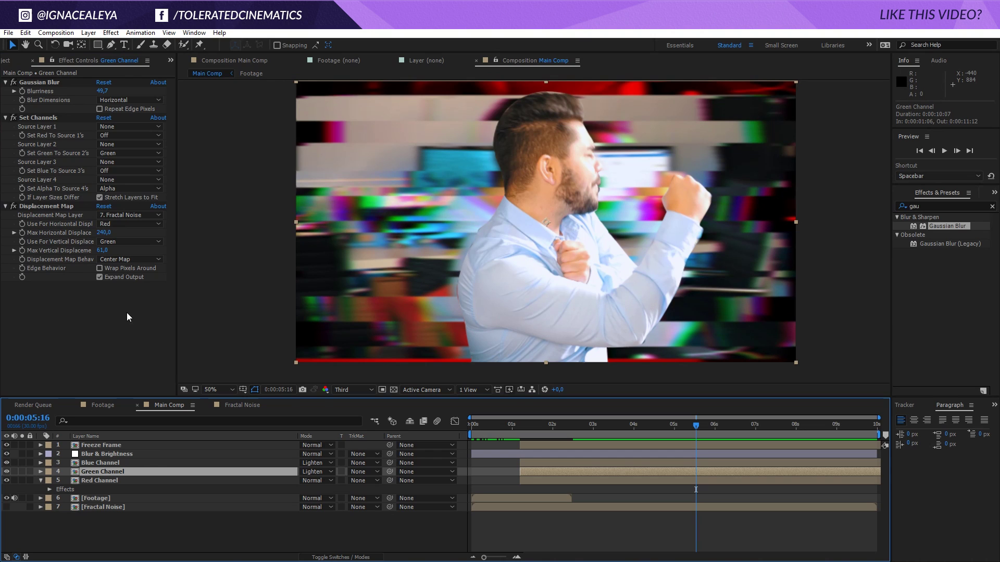
click(108, 268)
click(102, 462)
click(119, 268)
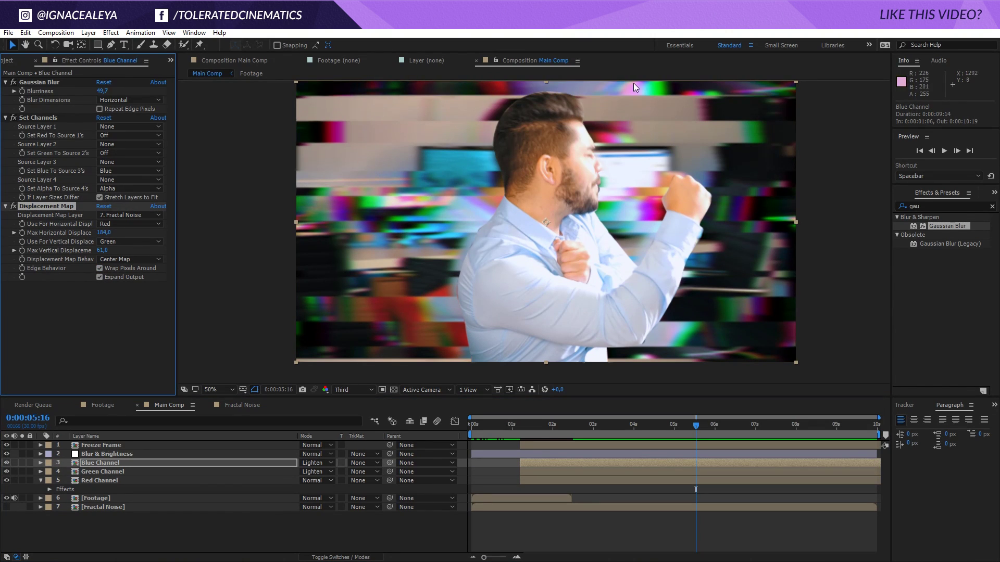
drag(686, 426, 530, 488)
- Duplicate the Red Channel layer and rename the copy Original
click(542, 480)
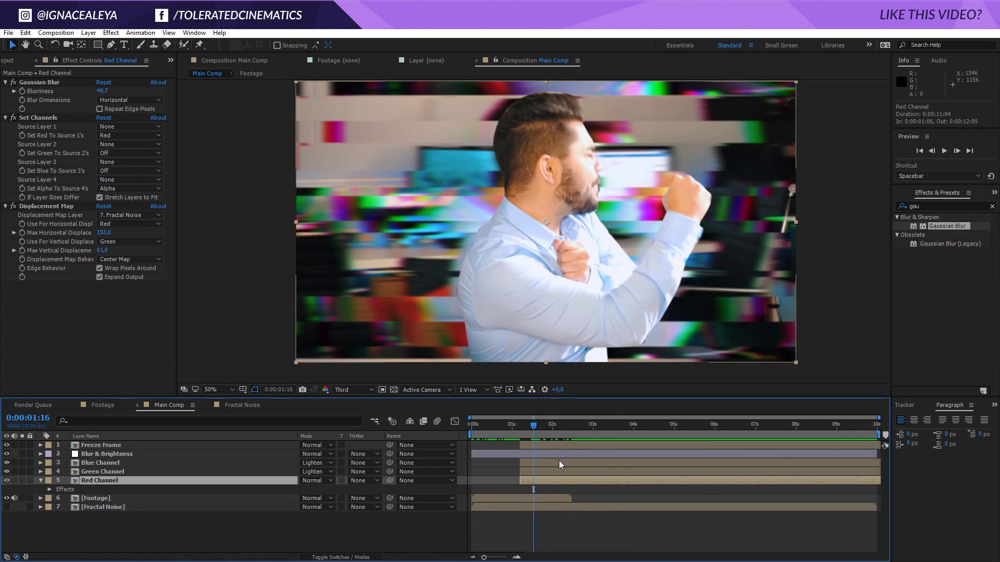
click(562, 435)
drag(564, 436, 599, 440)
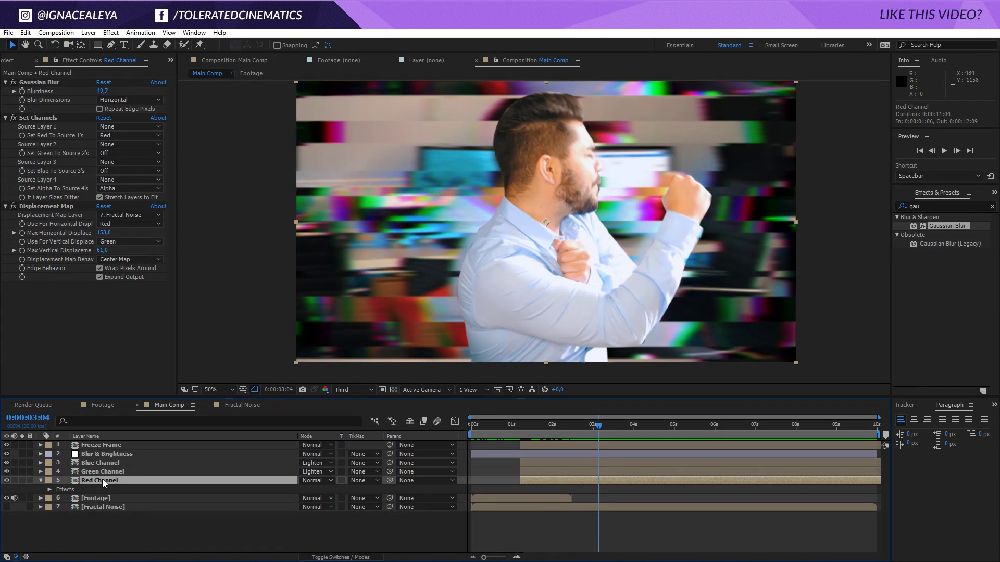
key(ctrl+d)
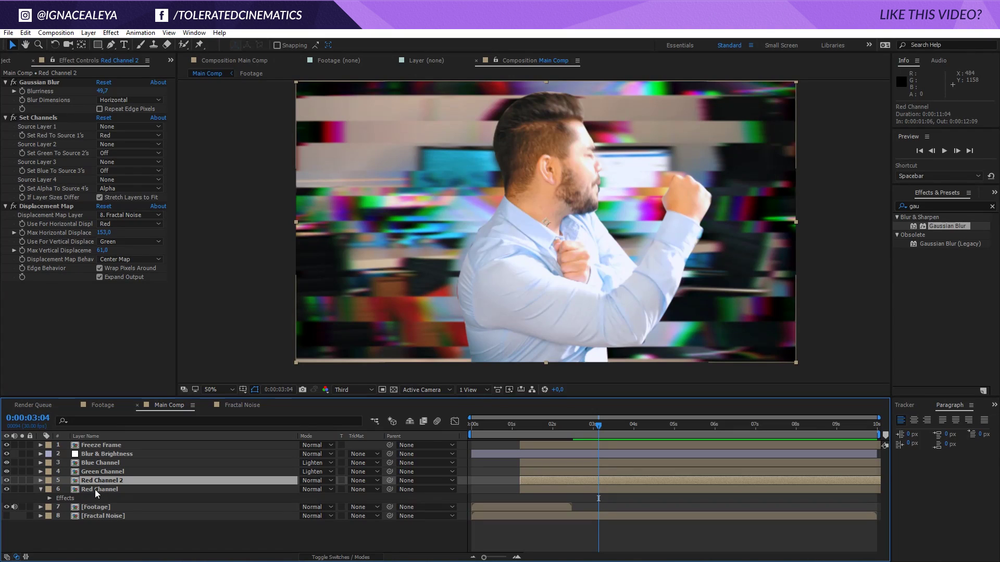
key(Return)
text(Ori)
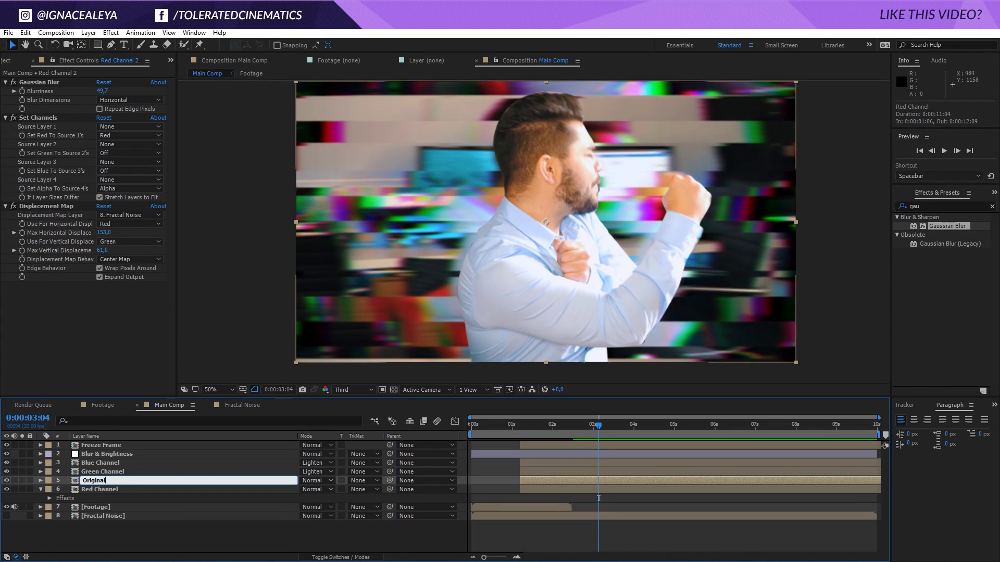
text(ginal)
key(Return)
- Delete the Set Channels effect from the Original layer and move the layer below Red Channel
click(48, 117)
key(Delete)
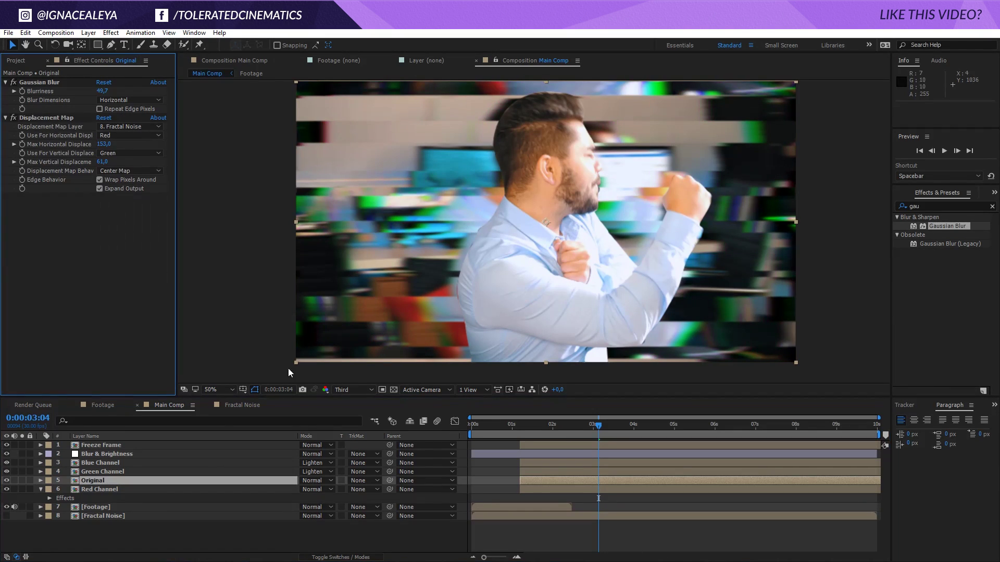
drag(133, 482, 248, 494)
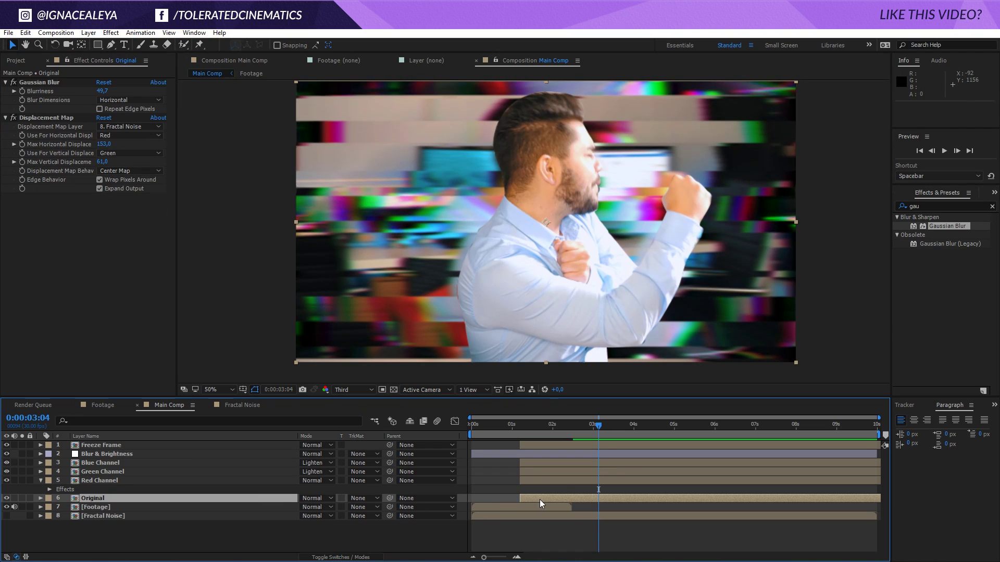
- Delete the Displacement Map effect from the Original layer and check the result along the timeline
mouse_move(601, 435)
mouse_down()
mouse_move(567, 418)
mouse_move(540, 427)
mouse_move(595, 439)
mouse_up()
click(152, 498)
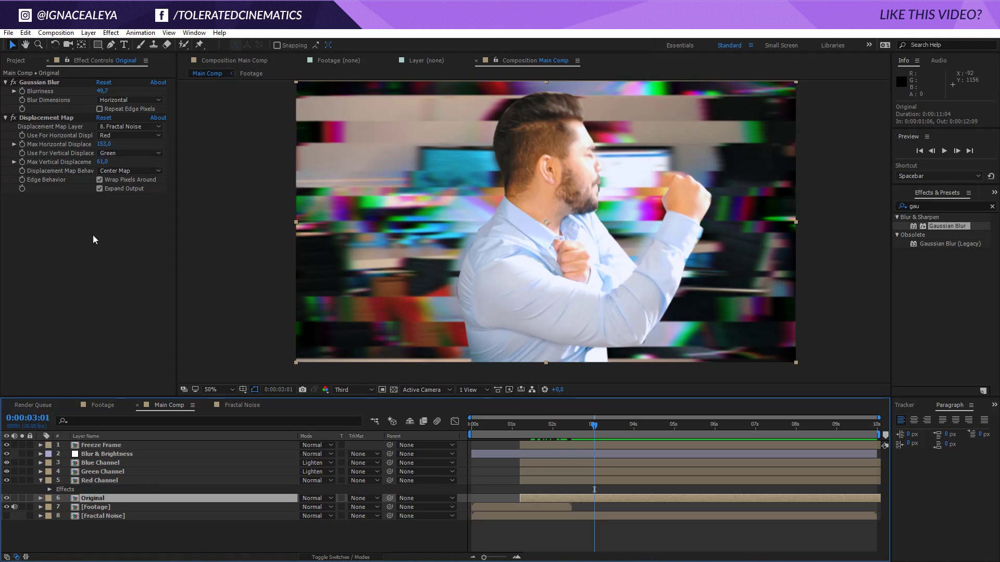
click(61, 117)
key(Delete)
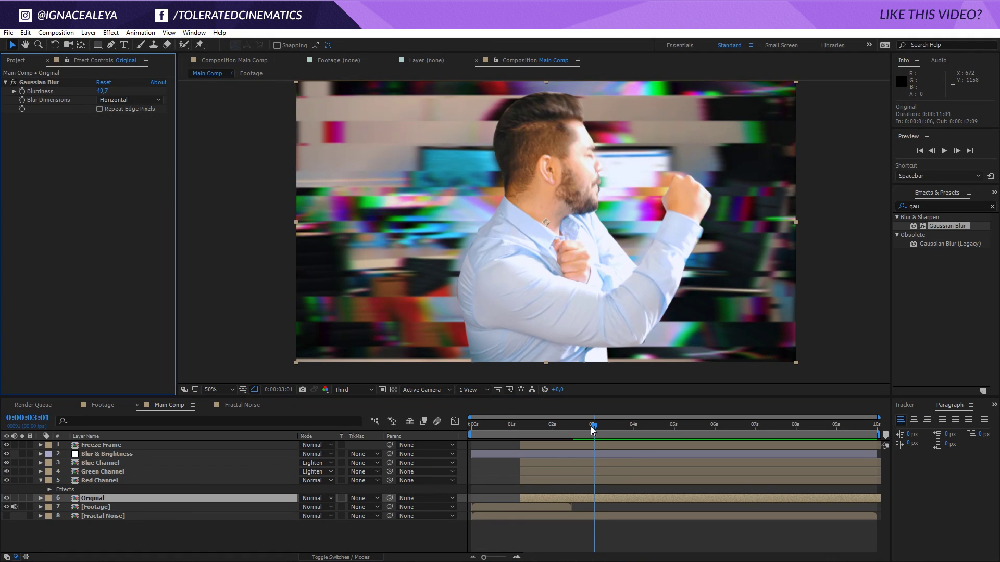
mouse_move(593, 430)
mouse_down()
mouse_move(471, 429)
mouse_move(573, 430)
mouse_up()
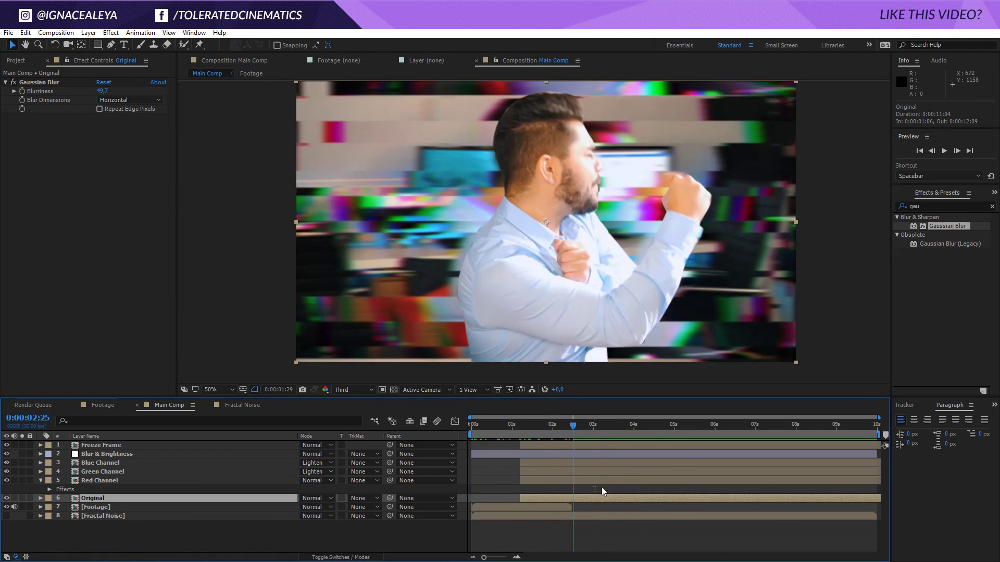
drag(601, 491, 693, 492)
- Enable Repeat Edge Pixels in Gaussian Blur on the Original, Red, Green and Blue Channel layers and on Blur & Brightness
click(99, 110)
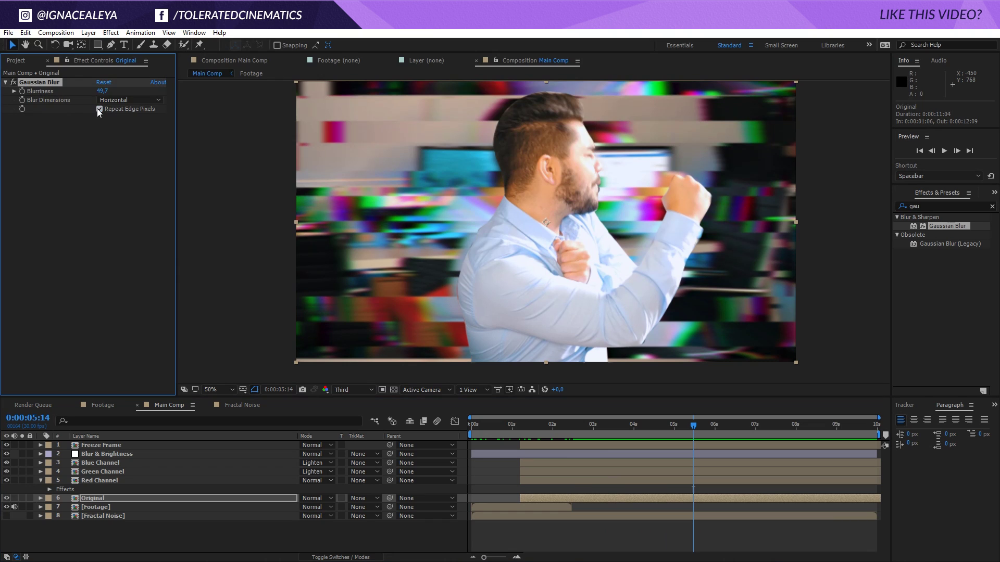
click(102, 481)
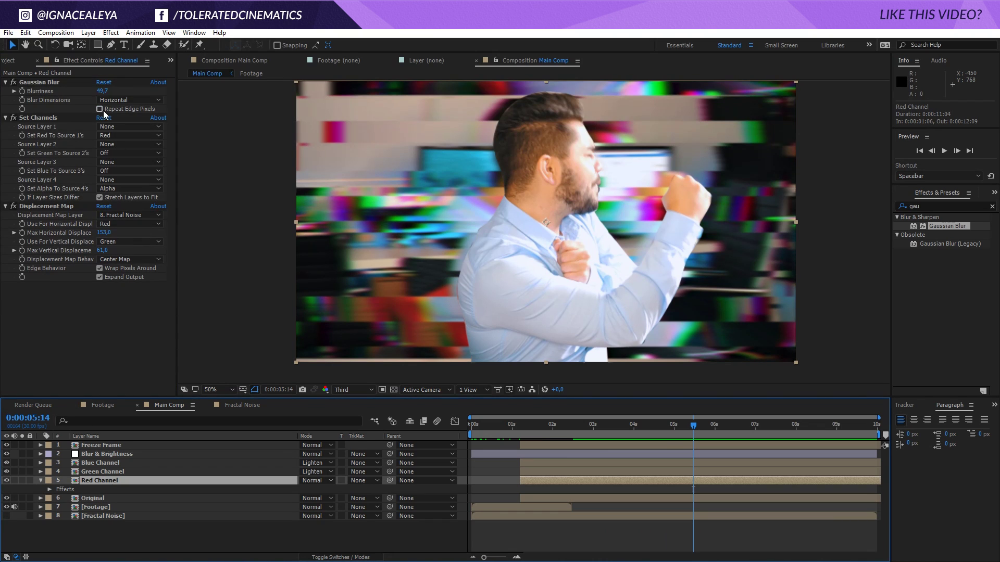
click(105, 471)
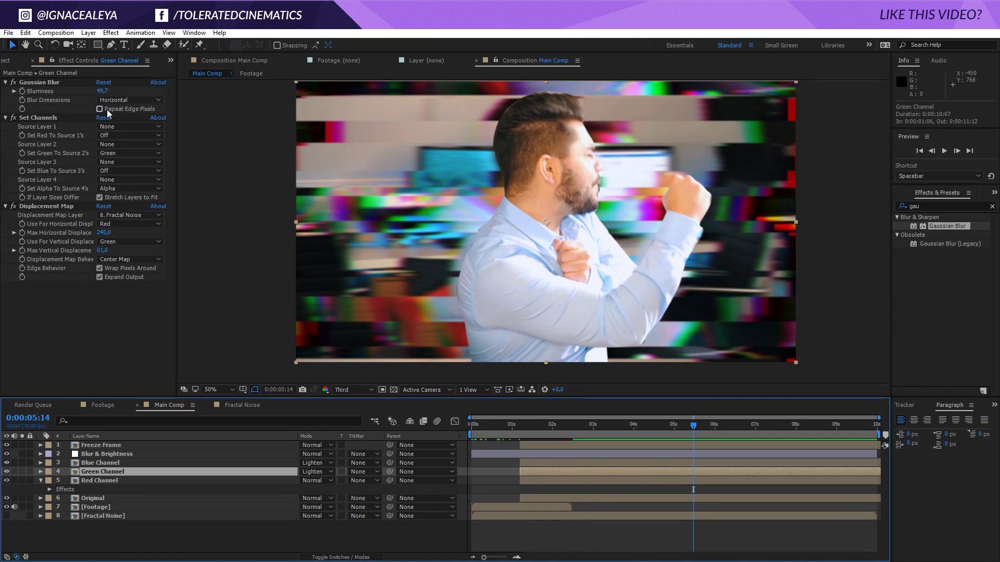
click(111, 464)
click(122, 109)
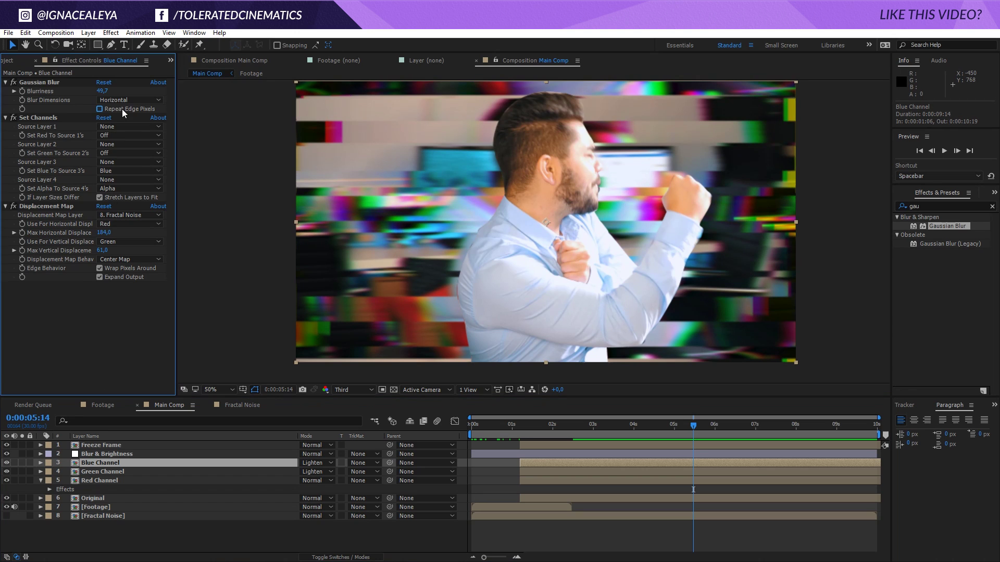
click(112, 454)
click(98, 110)
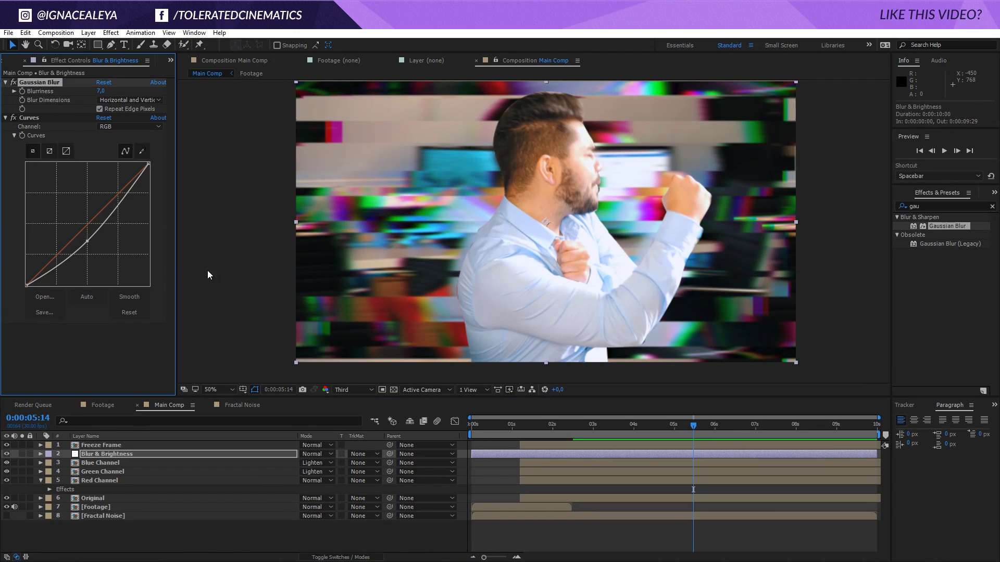
- Trim the start of the Blur & Brightness layer to 0:00:01:06, where the freeze frame begins, and preview the composition
click(492, 473)
key(space)
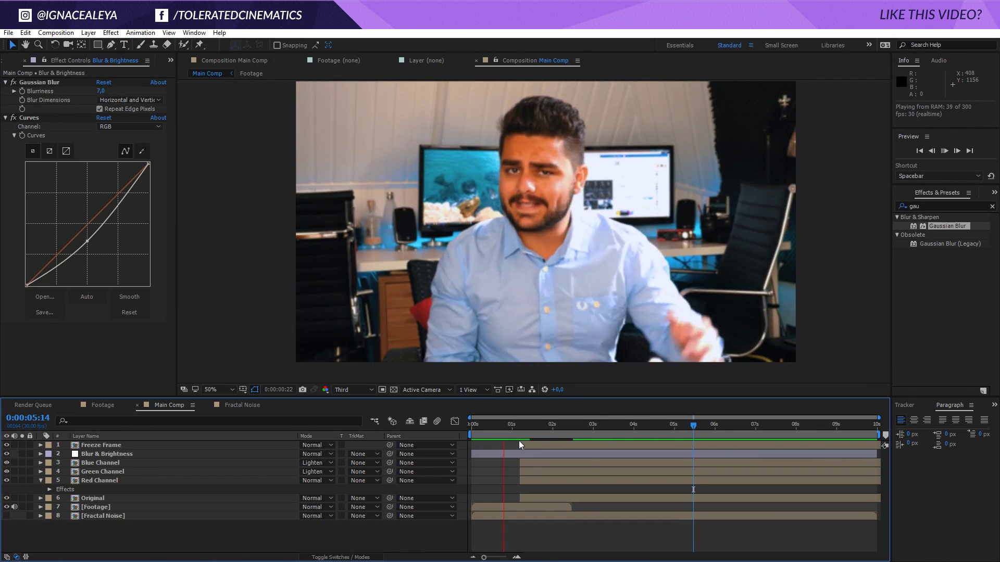
click(83, 454)
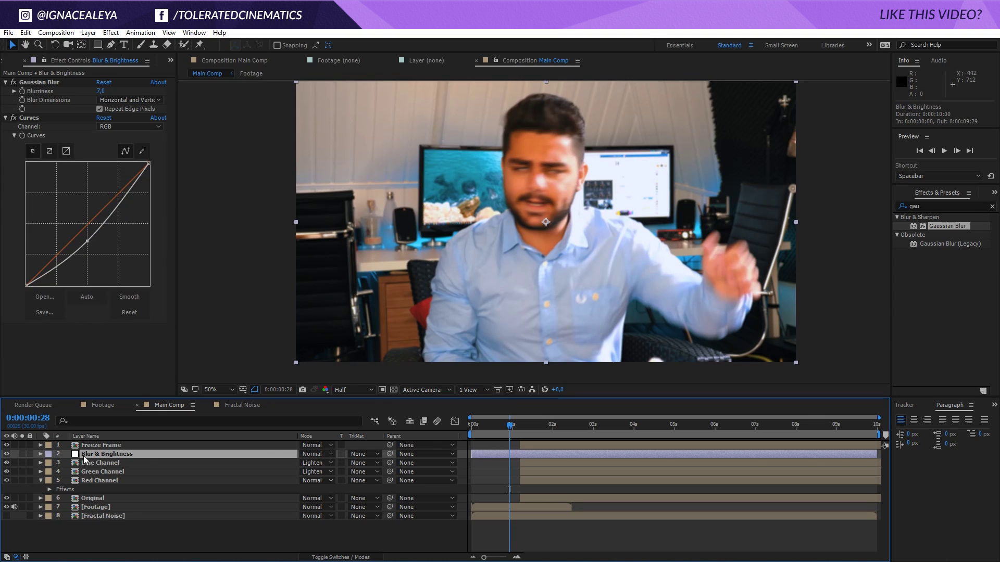
drag(472, 452, 521, 472)
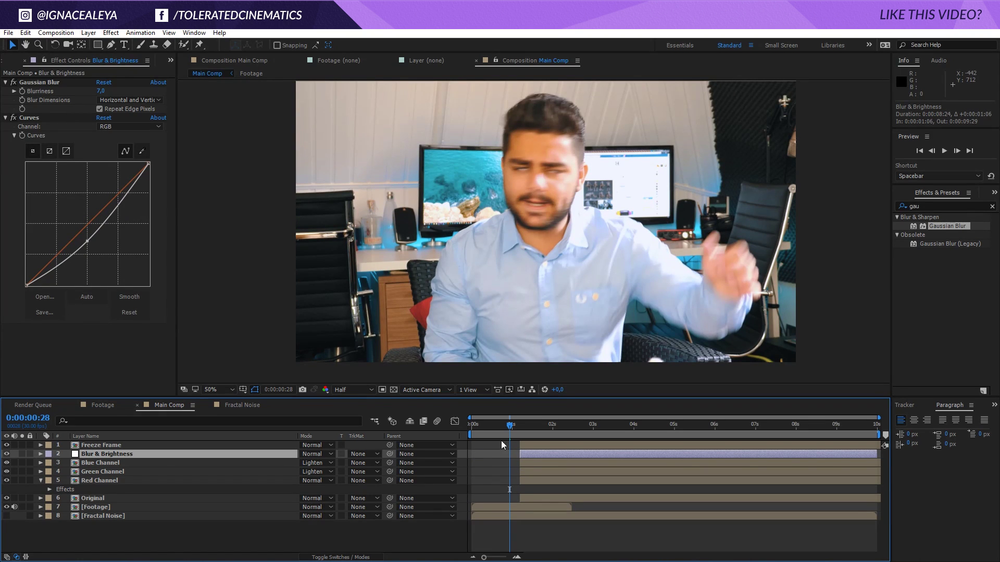
key(space)
click(489, 507)
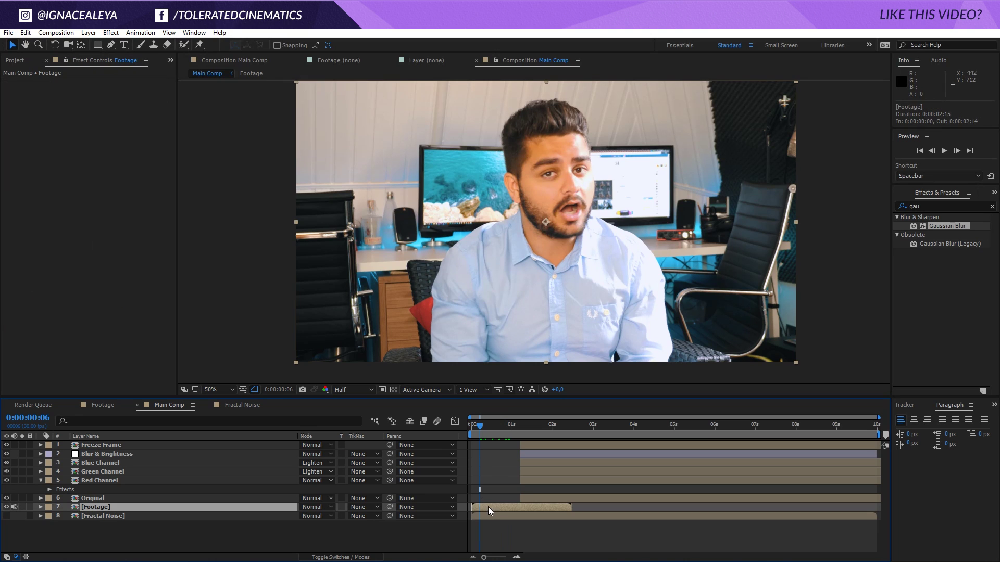
- Add a text layer with the presenter's full name in capitals at 0:00:01:13 and place it above the Freeze Frame layer
drag(479, 426, 526, 460)
click(531, 499)
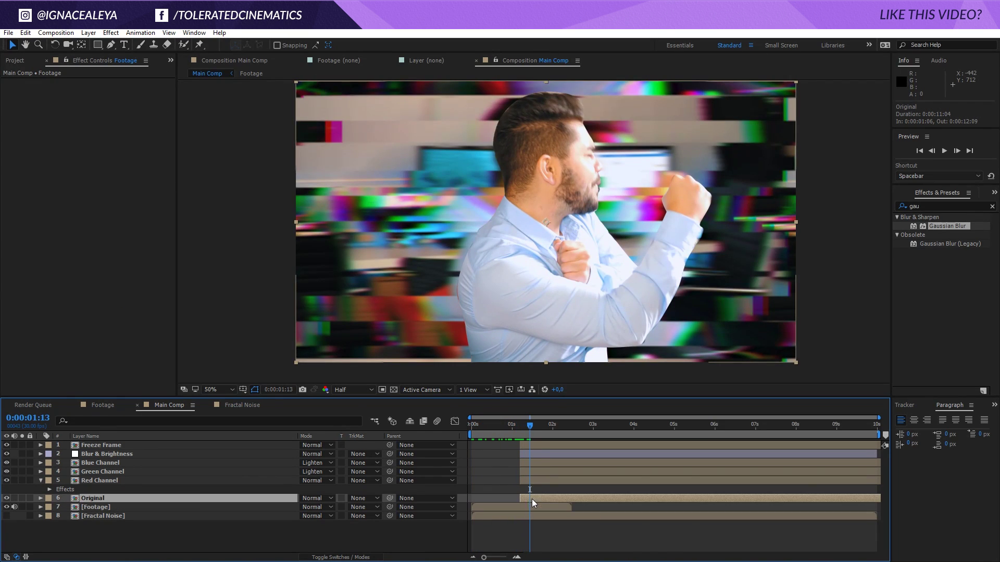
click(41, 481)
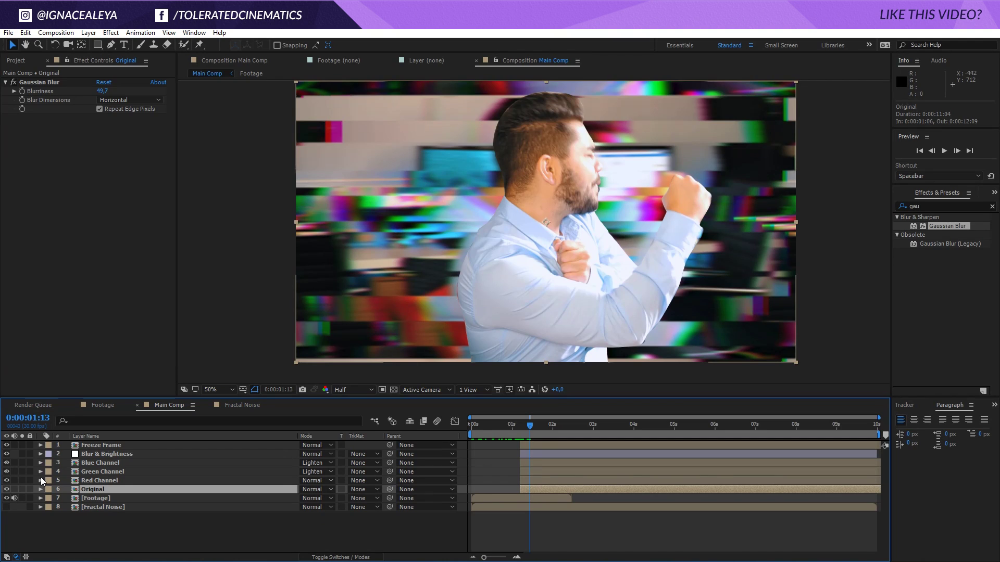
click(123, 45)
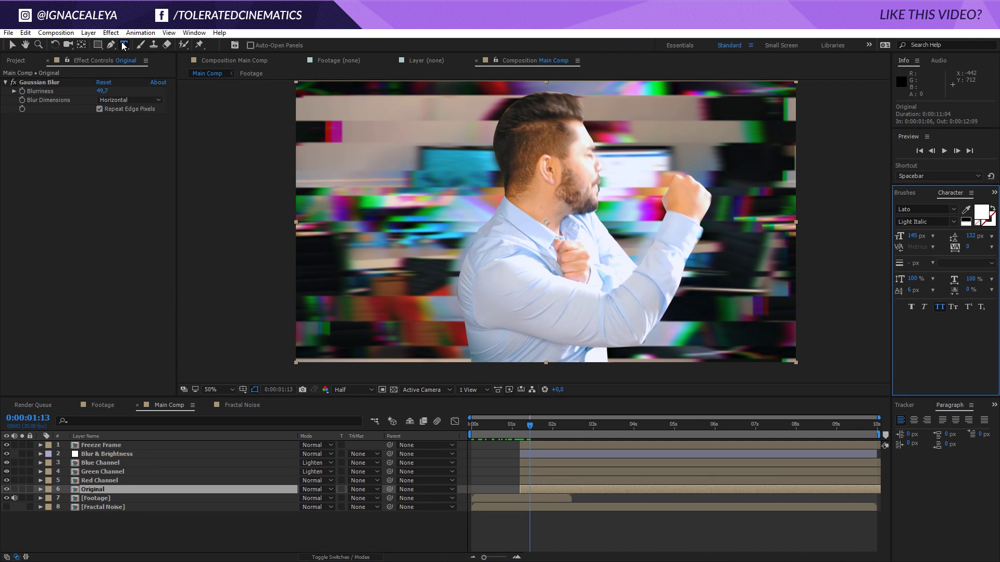
click(417, 259)
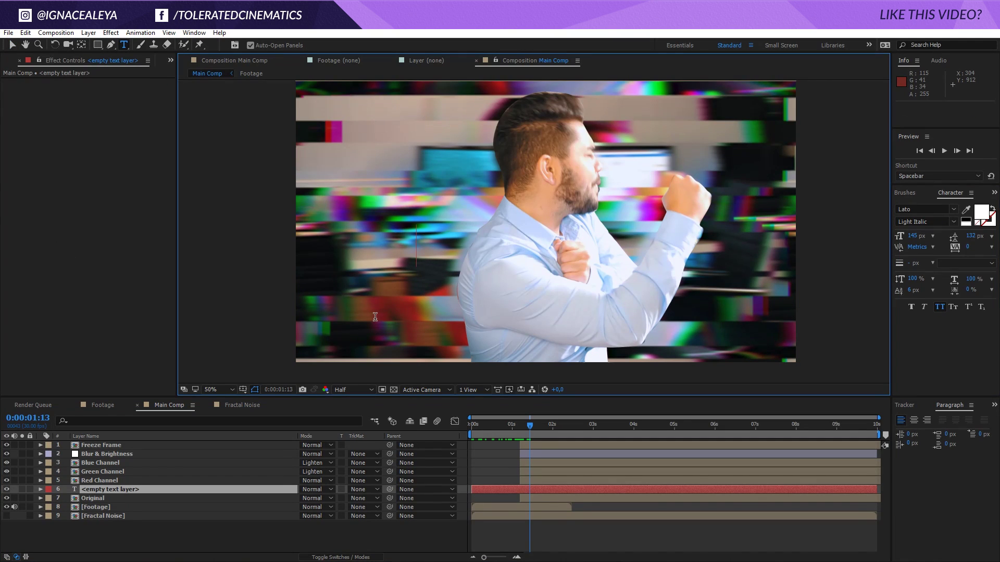
text(IGNACE ALEYA)
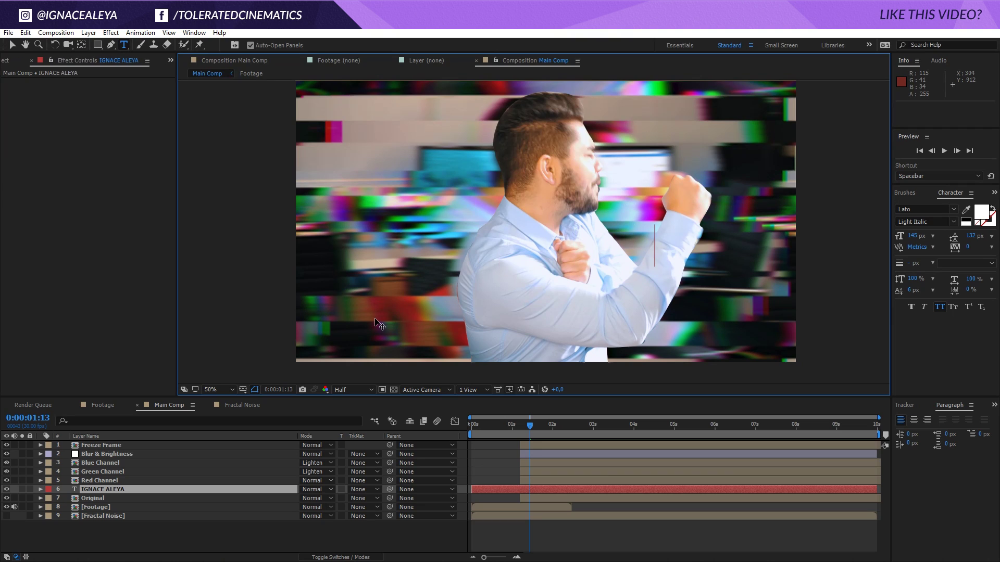
key(Return)
drag(121, 490, 124, 450)
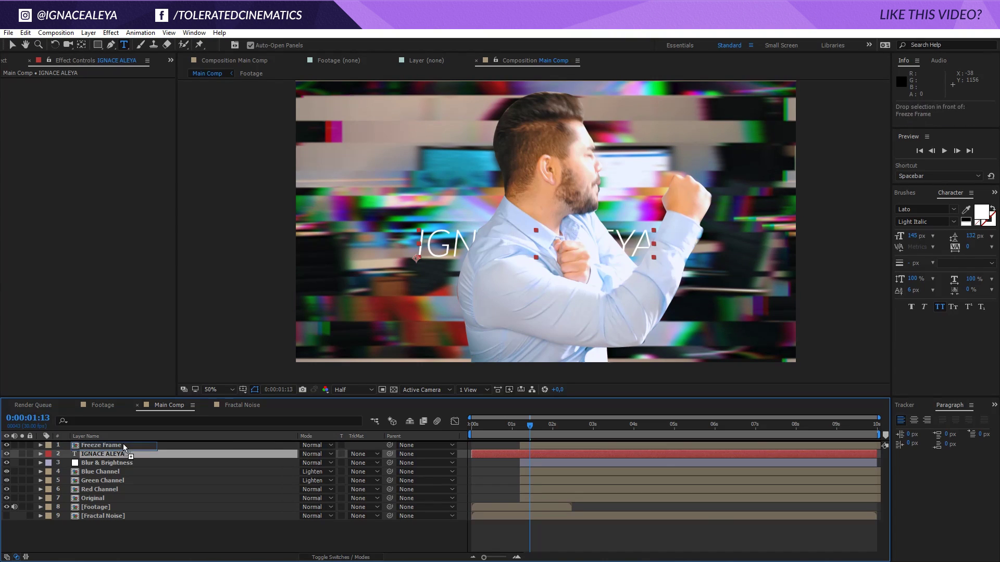
drag(134, 445, 197, 444)
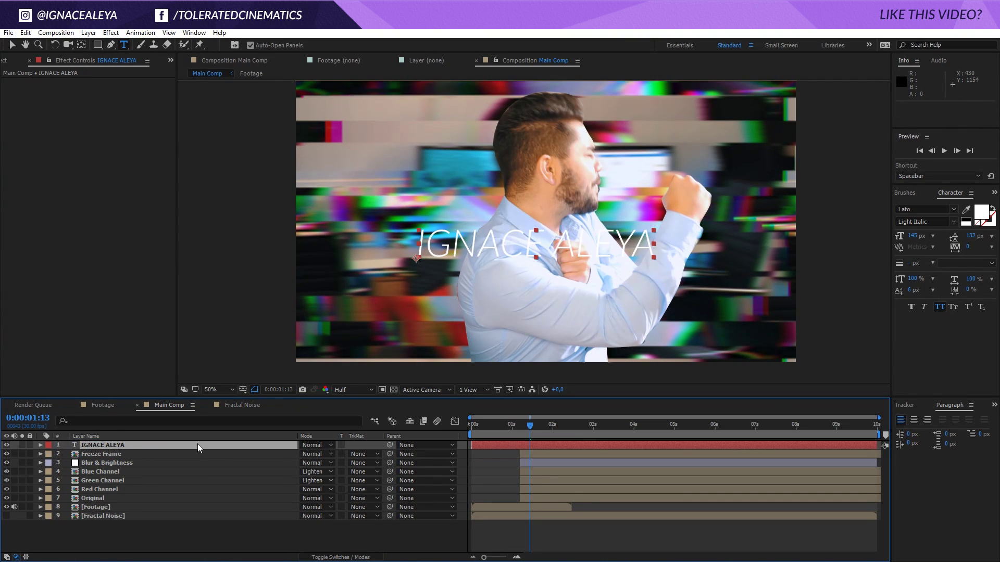
- Set the name text to the Lato Black style with a font size of 111 px
click(953, 222)
click(926, 417)
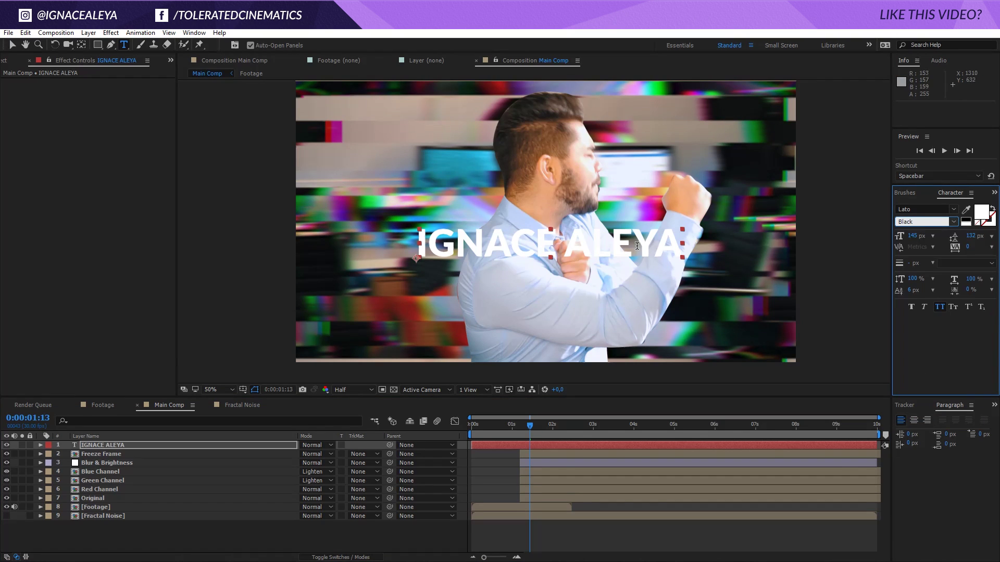
drag(917, 236, 899, 236)
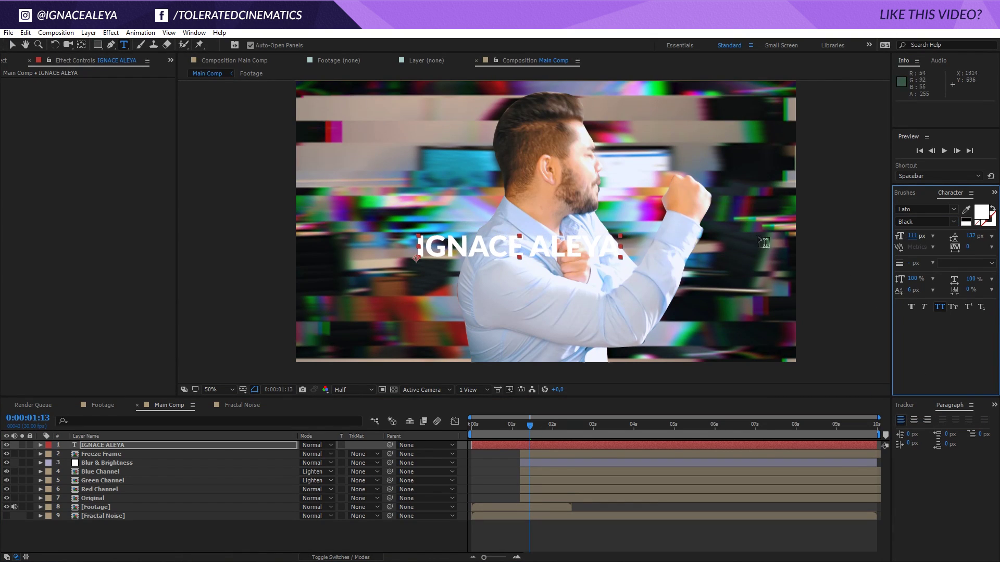
- Add a second line reading SUBSCRIBE below the name, styled Regular at 55 px with 60 px leading and 215 tracking
click(613, 251)
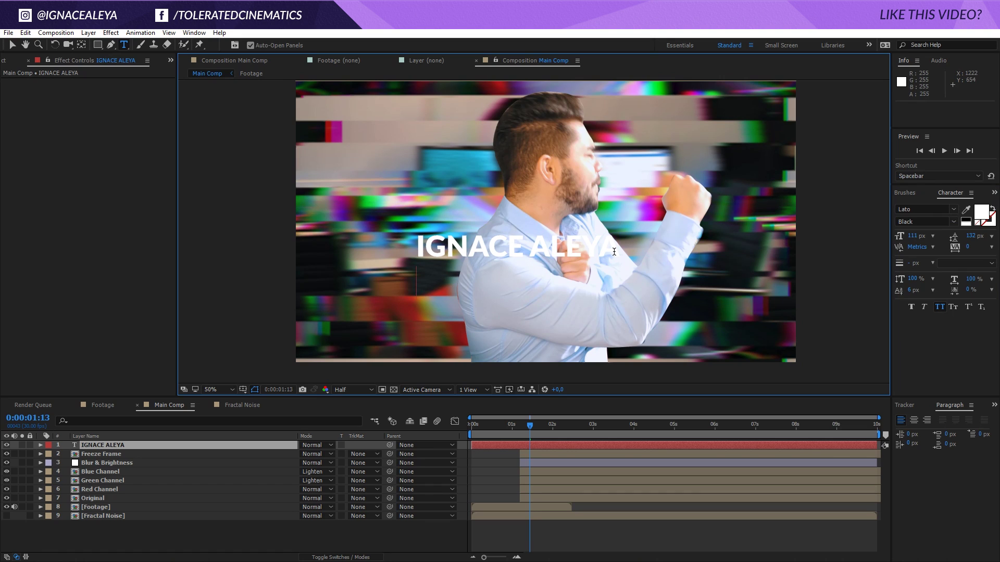
text(SUBSCRIBE)
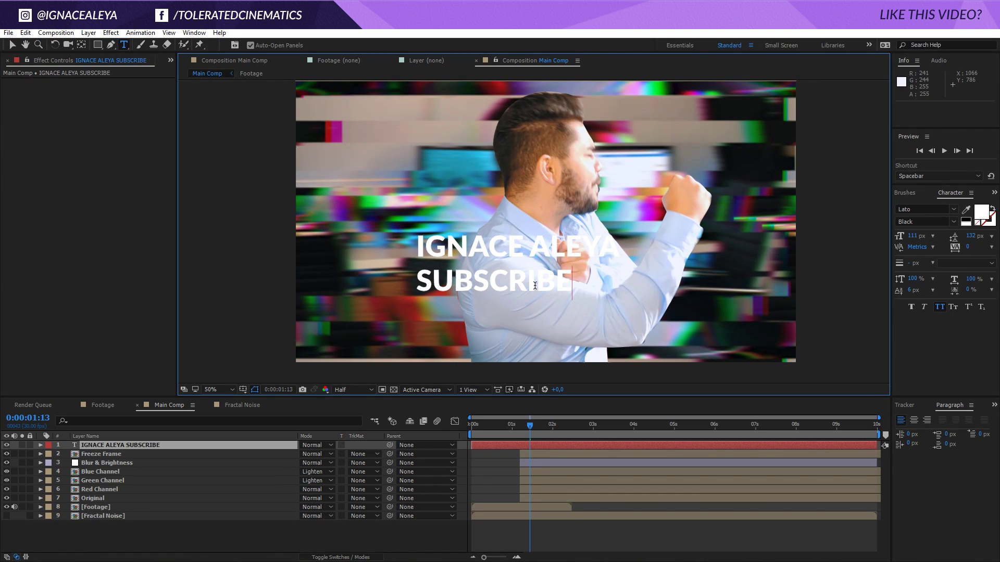
drag(573, 286, 386, 292)
click(953, 221)
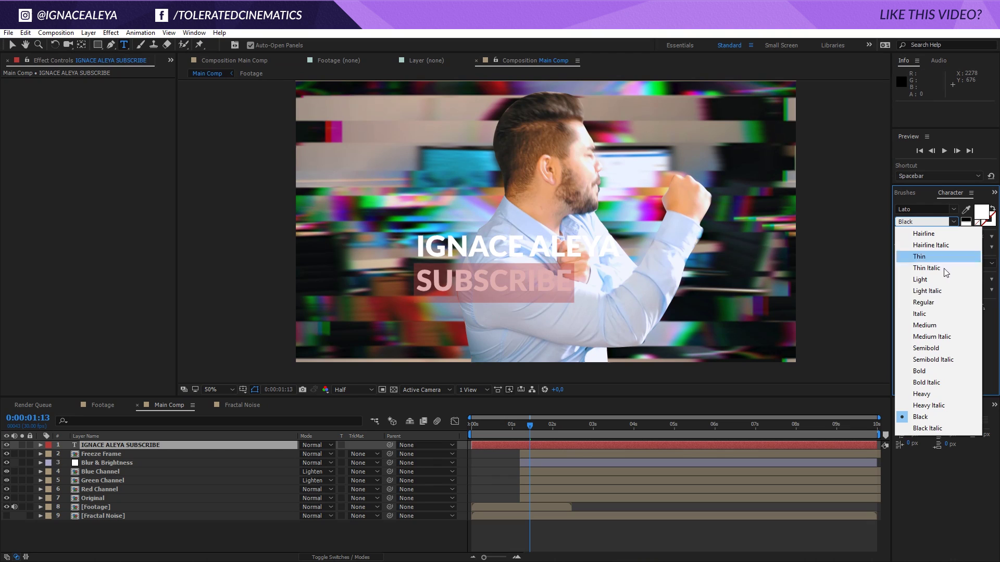
click(936, 302)
drag(970, 236, 891, 240)
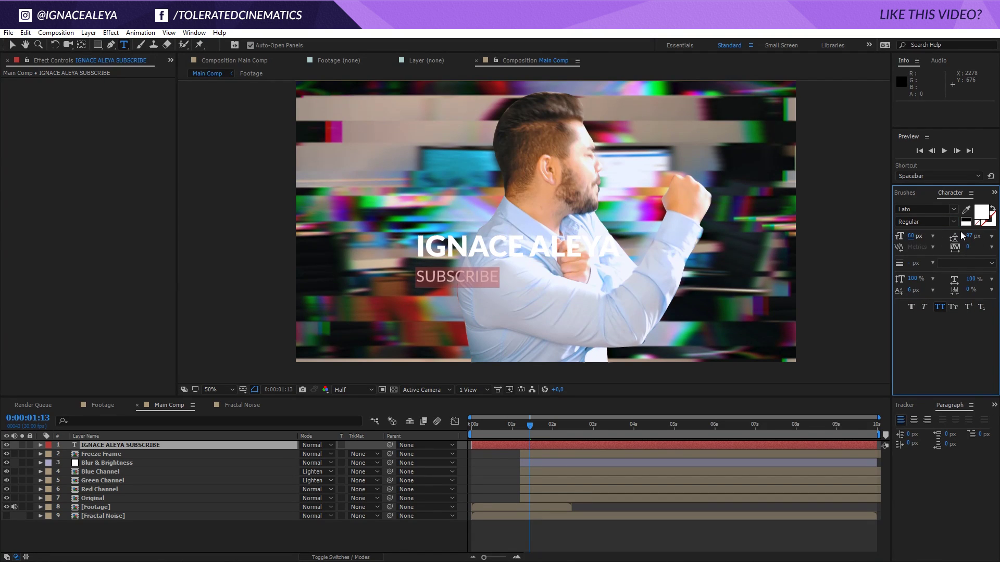
drag(969, 237, 902, 237)
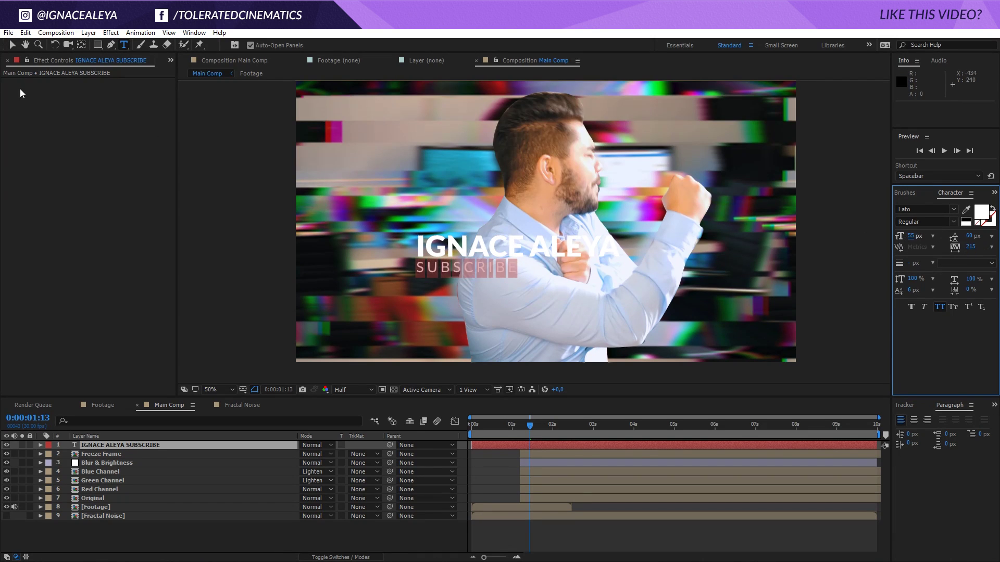
- Move the title to the lower-left area of the frame at position 148, 852 and give it a Drop Shadow layer style
click(13, 48)
drag(468, 253, 388, 303)
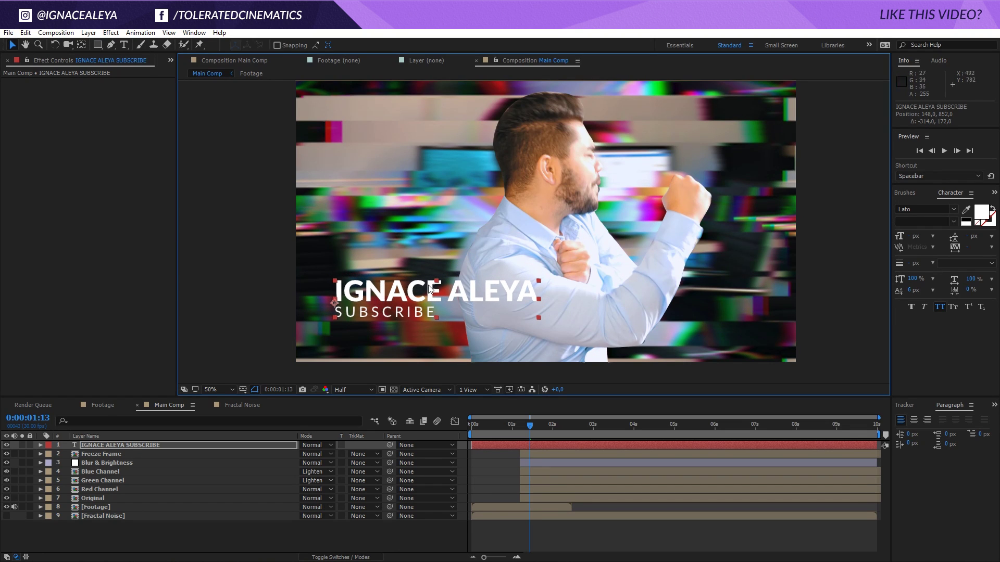
click(87, 33)
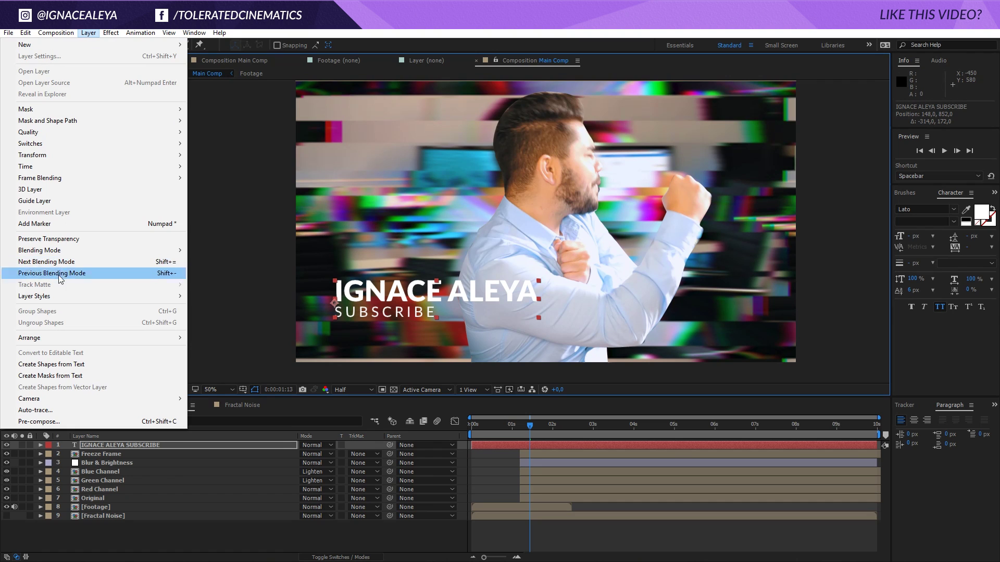
mouse_move(54, 295)
click(243, 334)
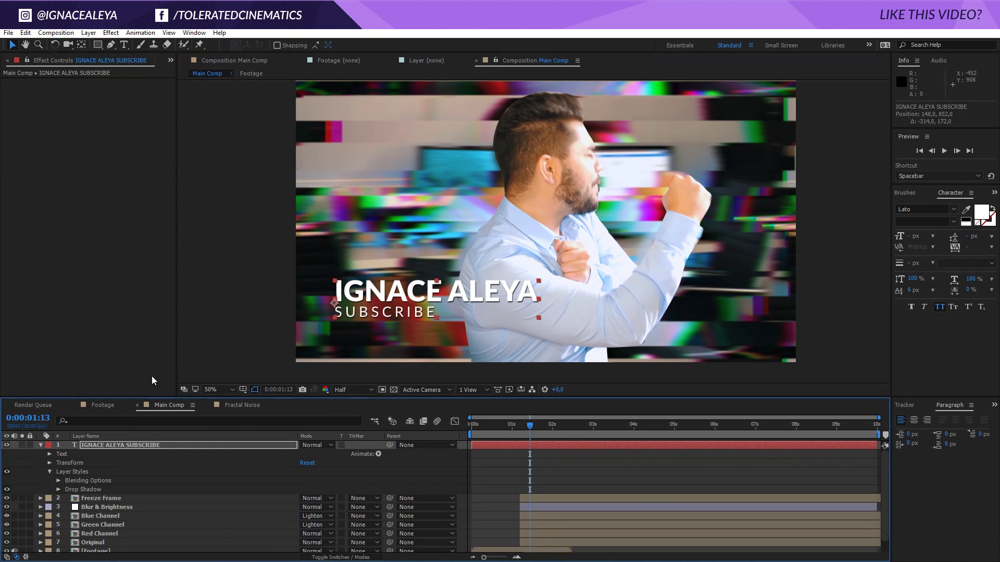
- Set the title's Drop Shadow distance to 10
click(55, 489)
scroll(137, 504, down, 1)
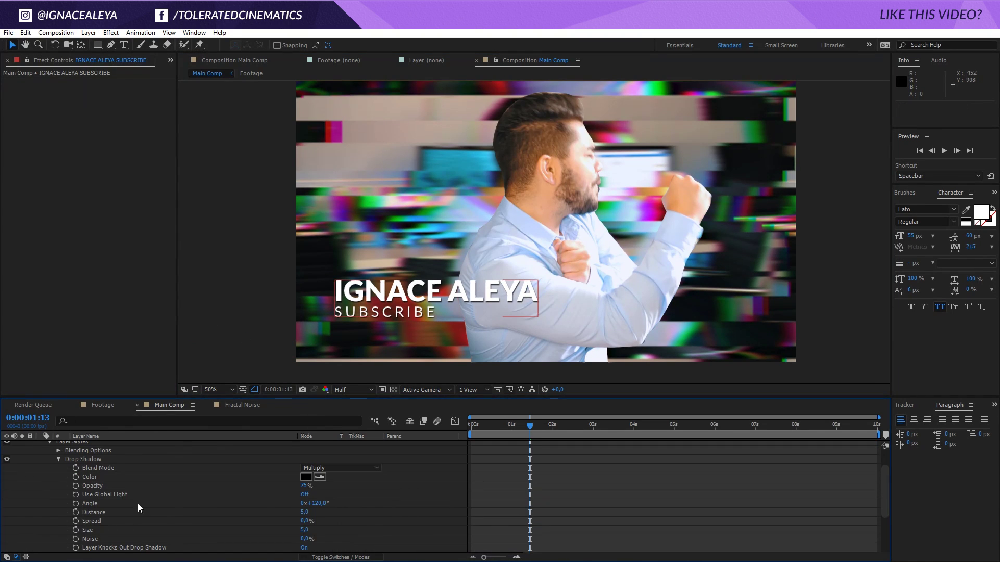
drag(304, 512, 305, 533)
scroll(64, 492, up, 1)
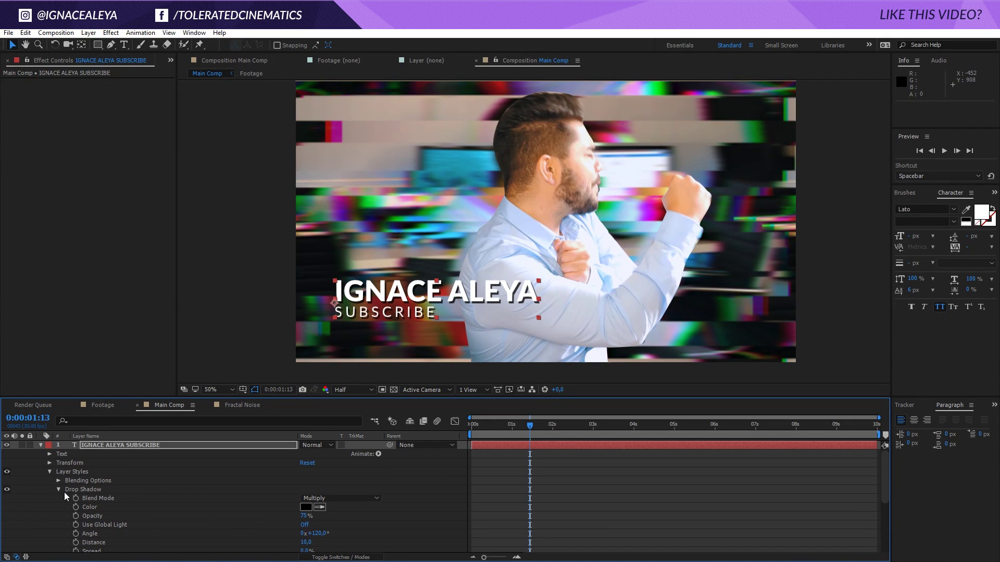
- Shift the title text layer in time so it starts with the freeze frame at 0:00:01:06
click(41, 445)
click(526, 524)
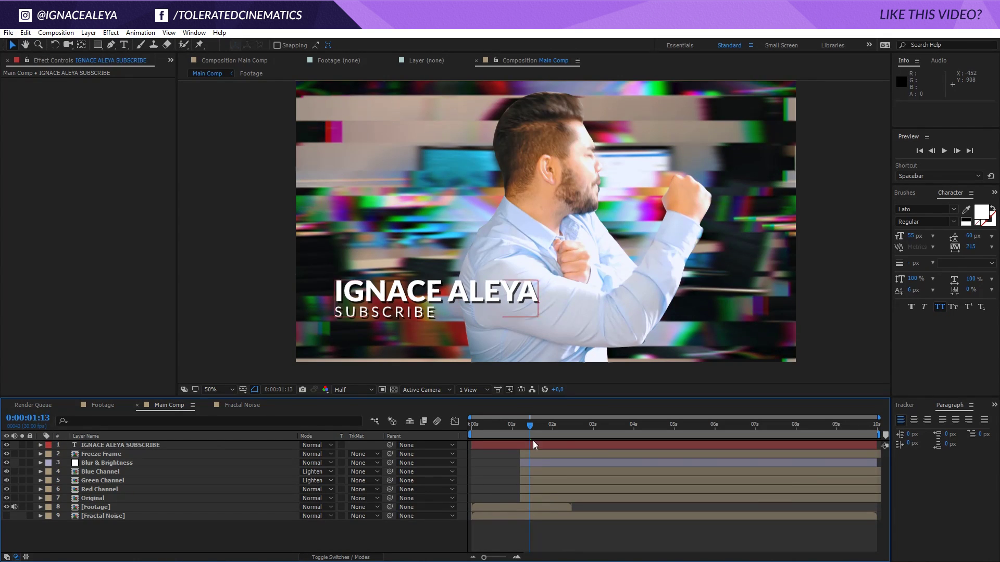
drag(529, 425, 542, 445)
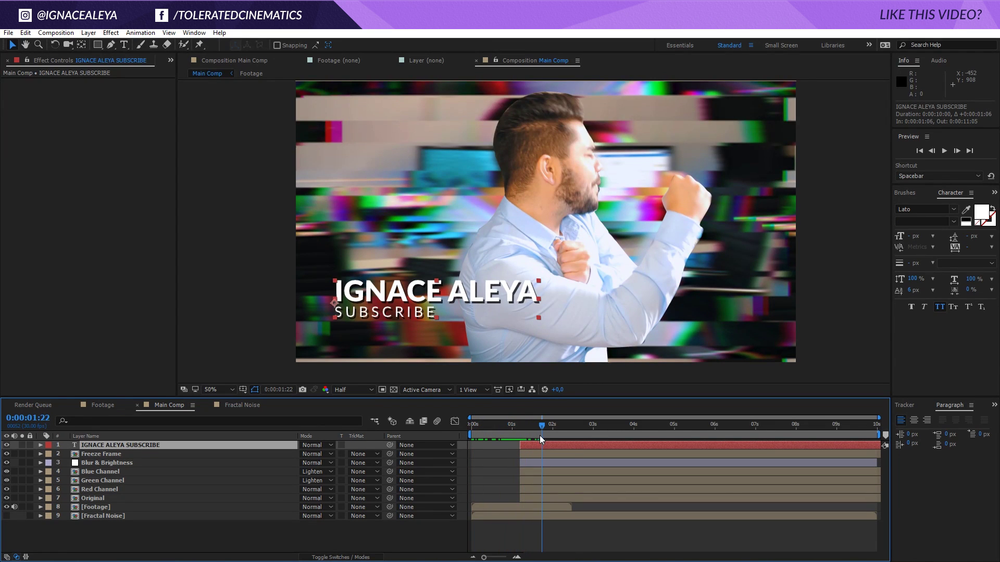
- Create an adjustment layer above all other layers and apply the Transform effect to it
right_click(214, 527)
mouse_move(259, 430)
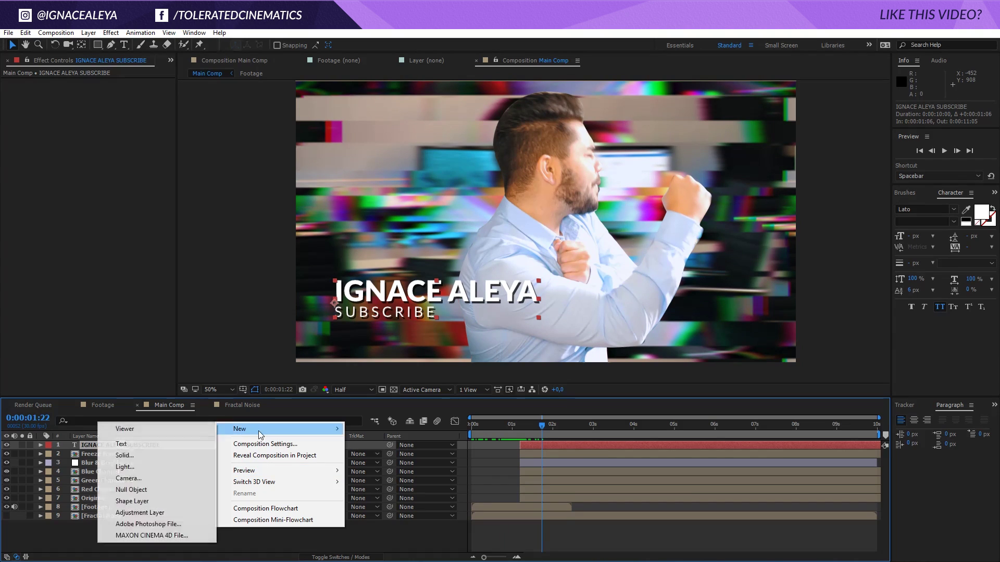
click(139, 513)
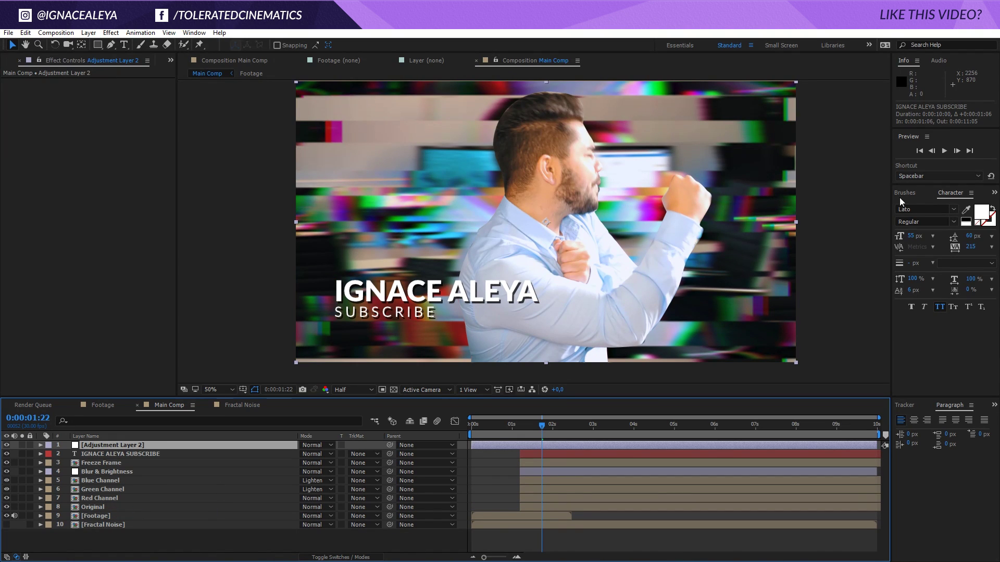
key(ctrl+5)
text(gau)
click(919, 206)
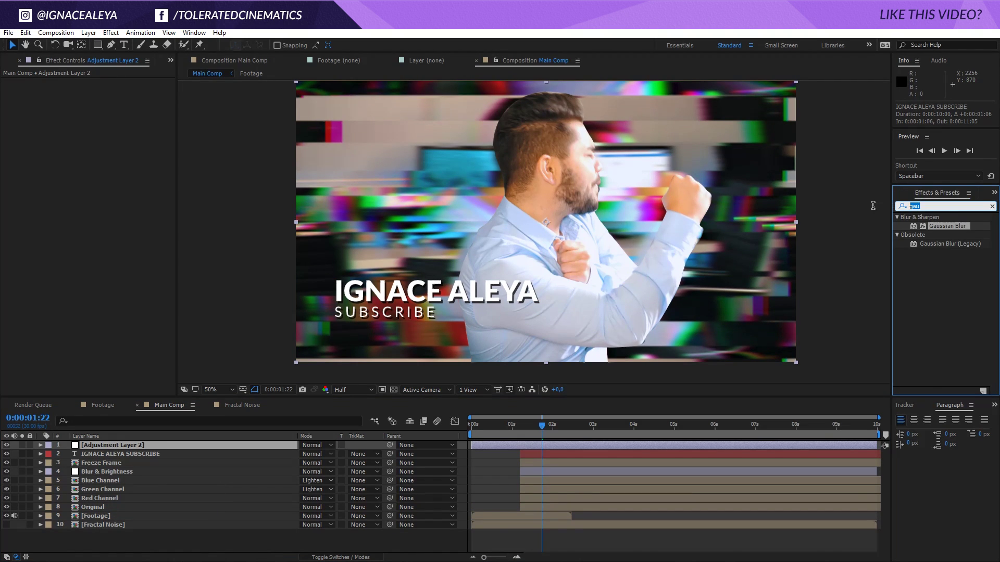
text(Trans)
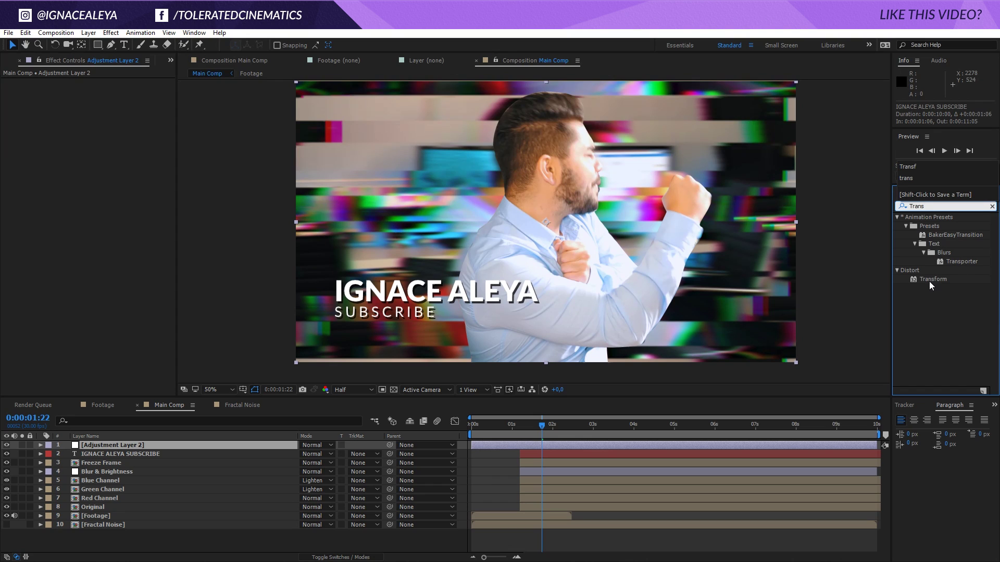
drag(929, 282, 541, 444)
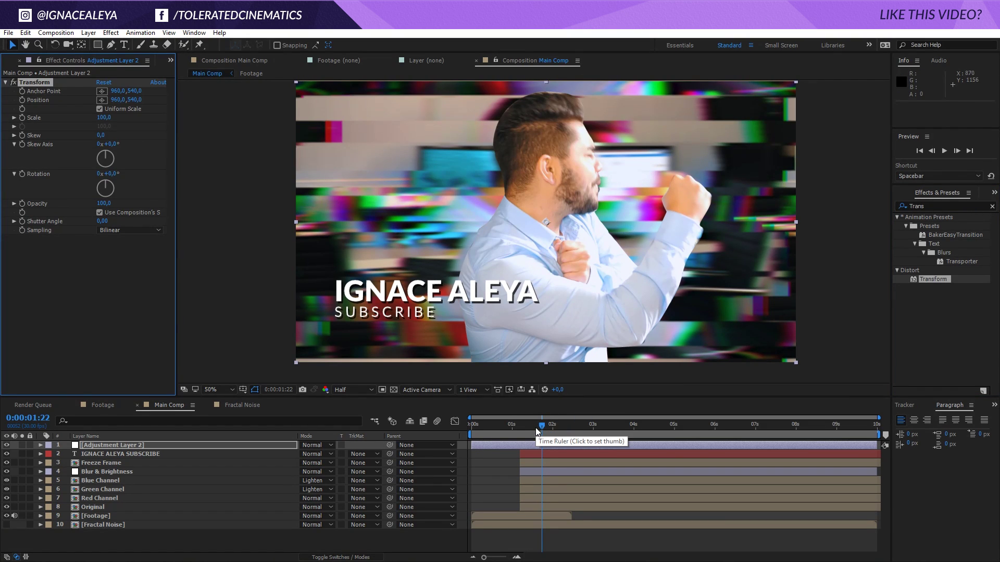
- Set starting keyframes for the Transform effect's Scale and Rotation at 0:00:01:06
drag(537, 428, 520, 426)
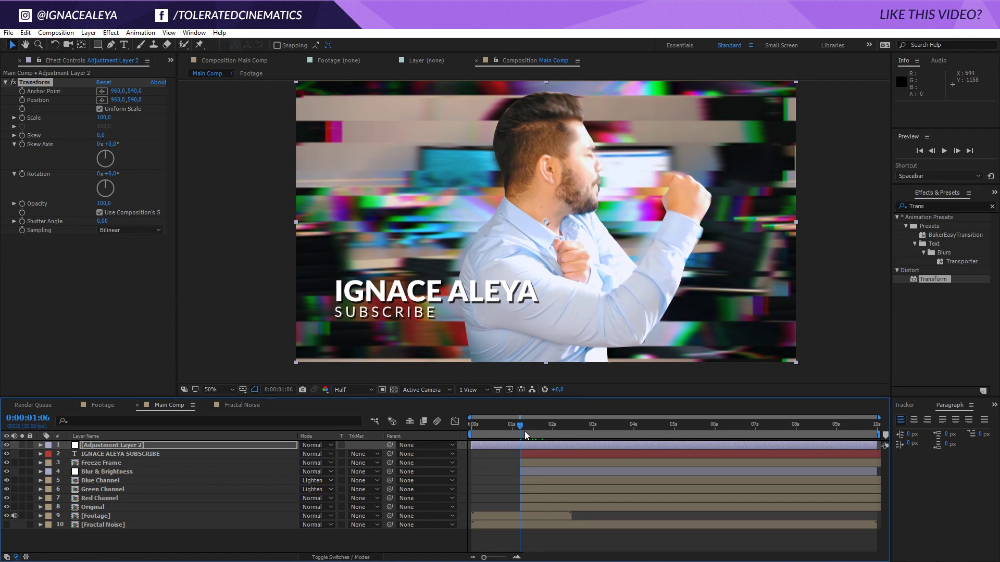
key(space)
click(22, 118)
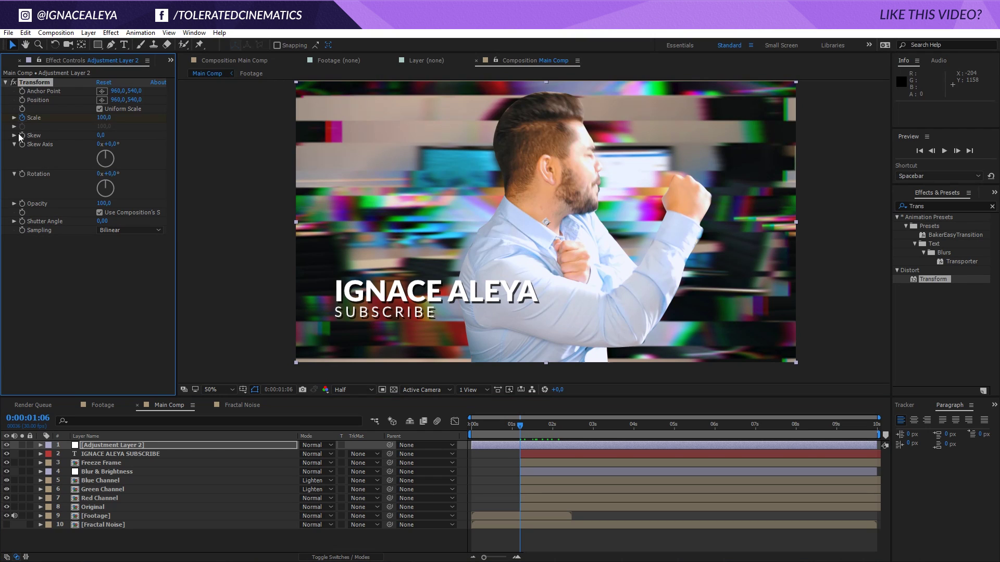
- At 0:00:09:29, set the Transform effect's Scale to 106 and its Rotation to 1°
drag(545, 425, 877, 425)
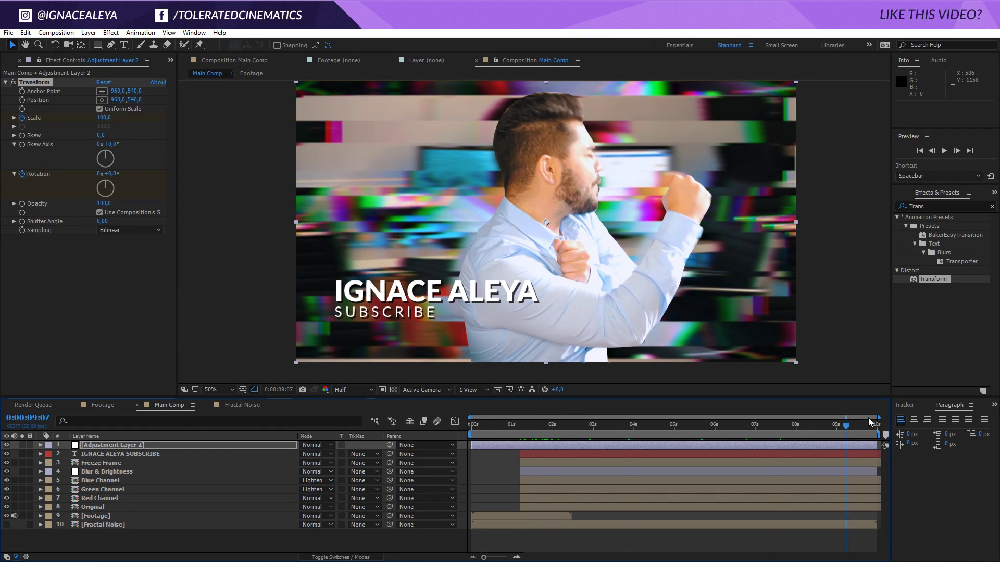
click(104, 118)
text(104)
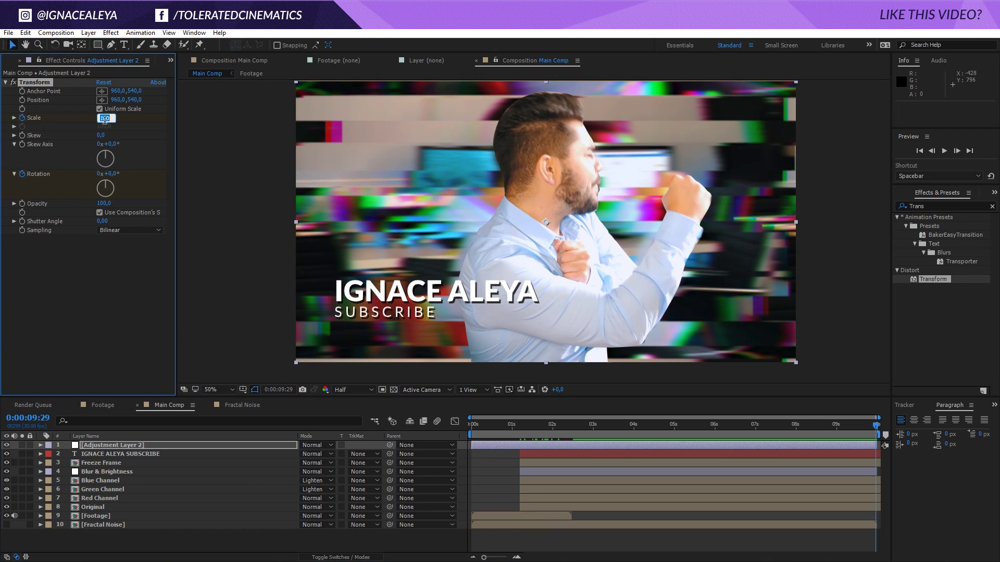
key(Return)
drag(113, 178, 136, 206)
click(105, 118)
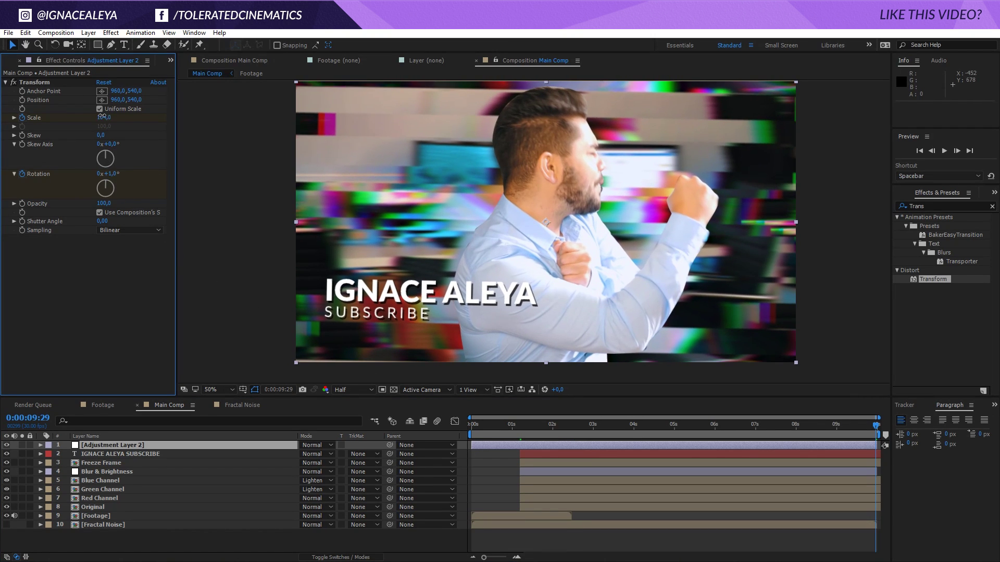
text(106)
key(Return)
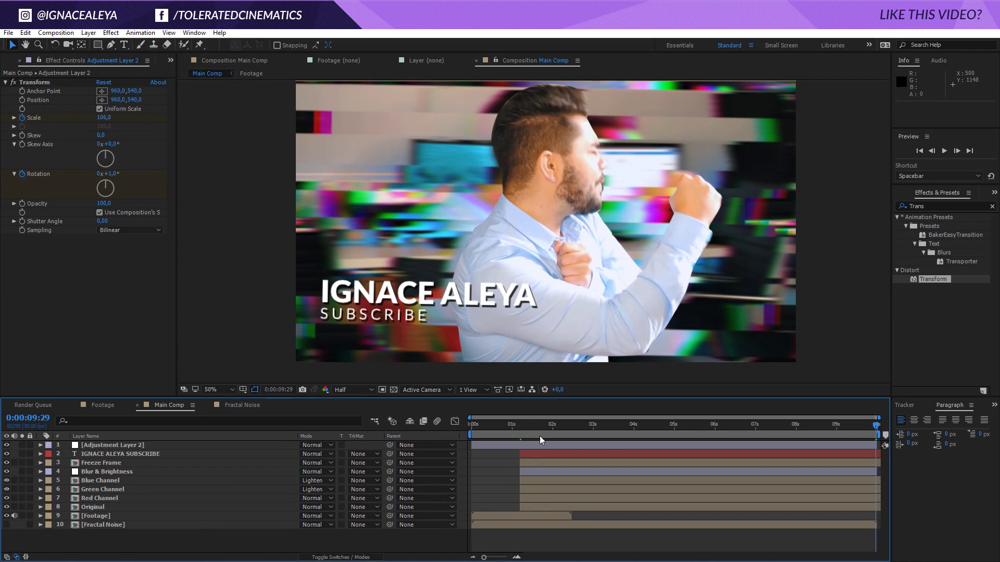
- Preview the slow zoom and rotation from the early part of the freeze frame
click(539, 436)
key(space)
click(536, 435)
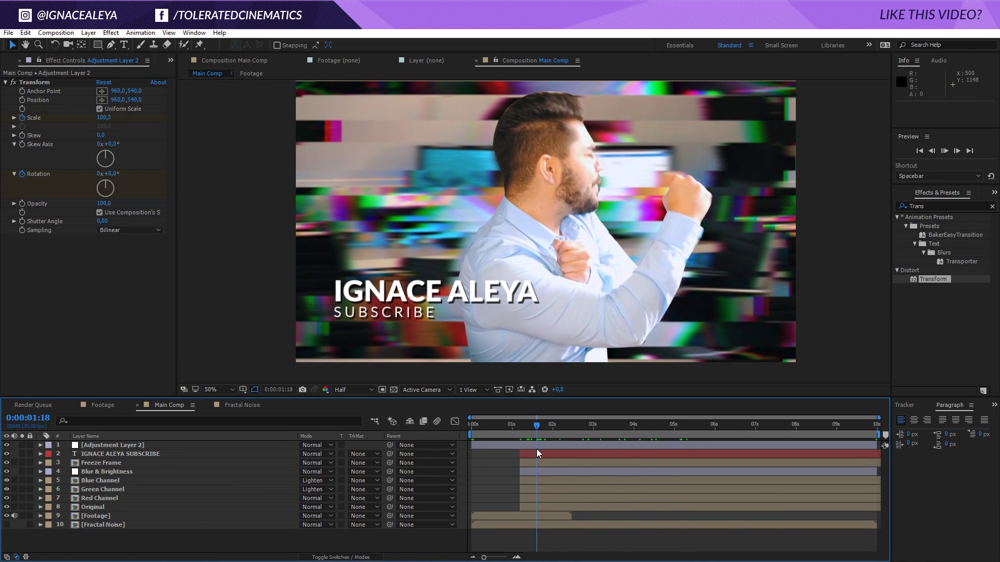
key(space)
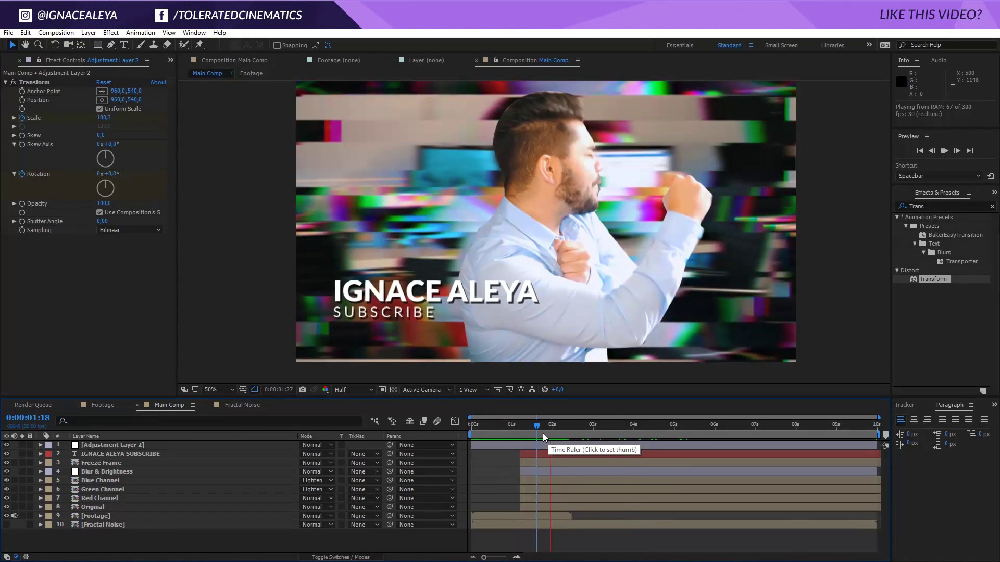
drag(534, 426, 530, 457)
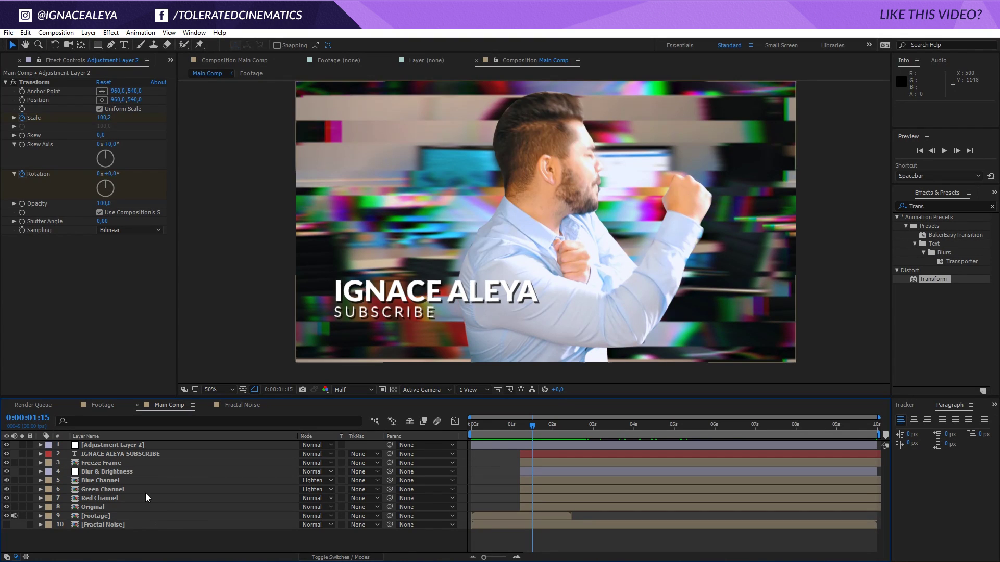
- Preview the moment where the live footage cuts to the freeze frame
click(519, 426)
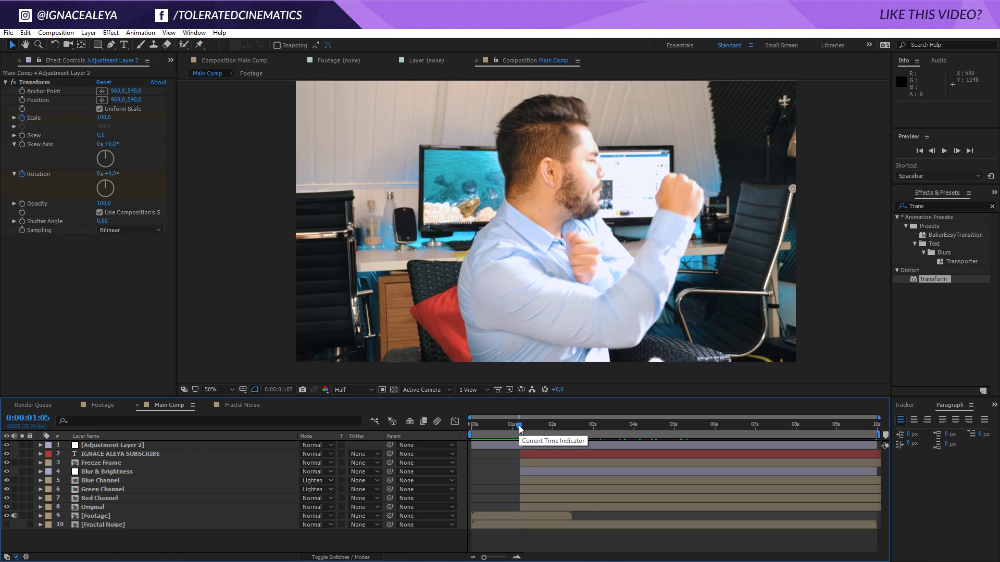
mouse_move(519, 426)
mouse_down()
mouse_move(501, 426)
mouse_move(548, 434)
mouse_move(517, 442)
mouse_up()
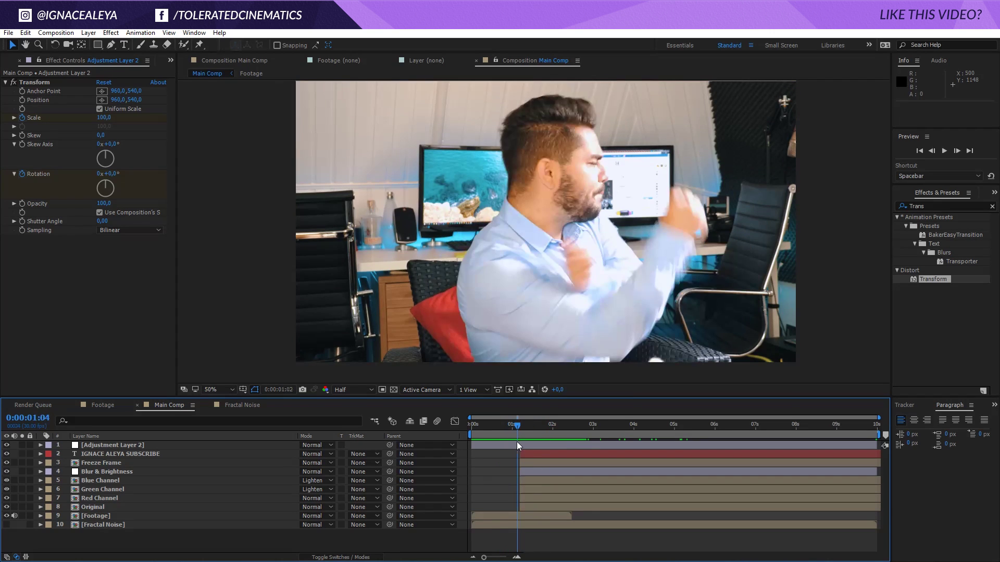
key(space)
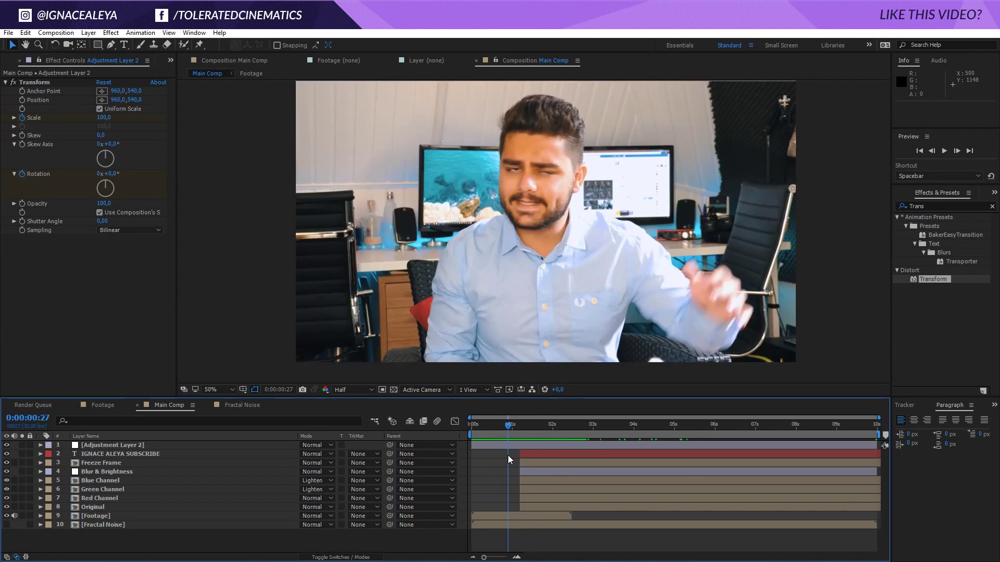
key(space)
key(space)
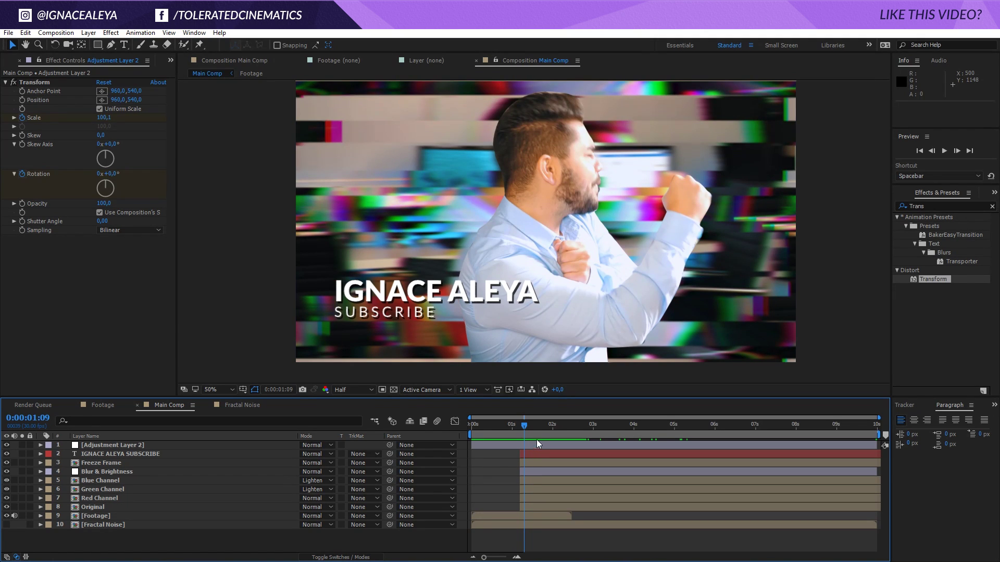
- Duplicate the Fractal Noise composition in the project and open the copy
click(8, 63)
mouse_move(525, 428)
mouse_down()
mouse_move(502, 428)
mouse_move(524, 438)
mouse_up()
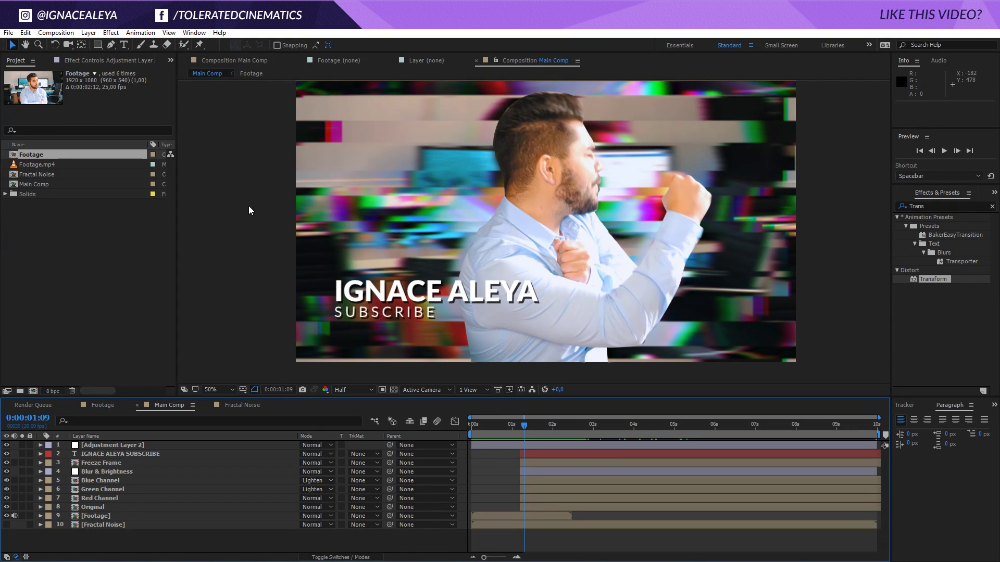
click(34, 174)
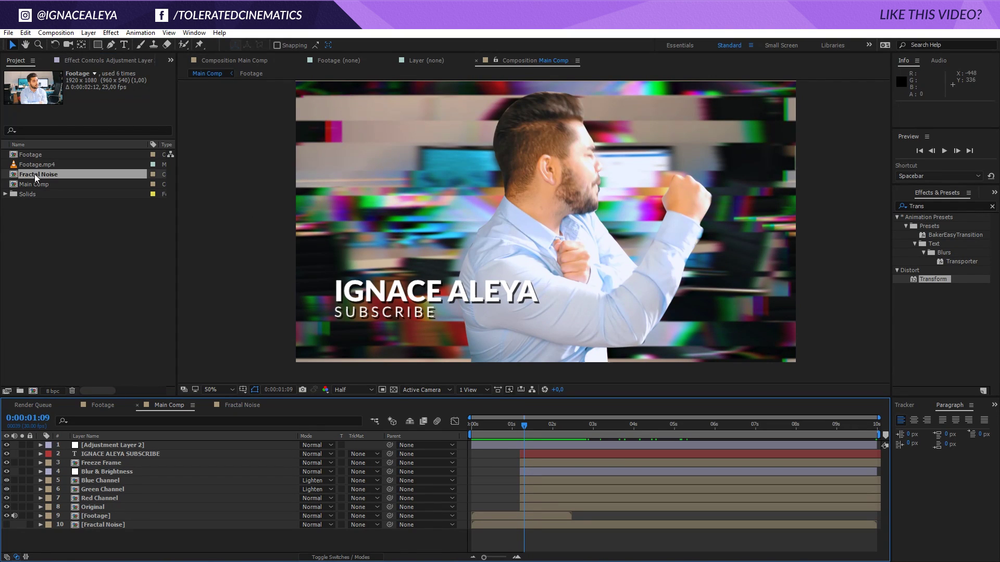
click(25, 32)
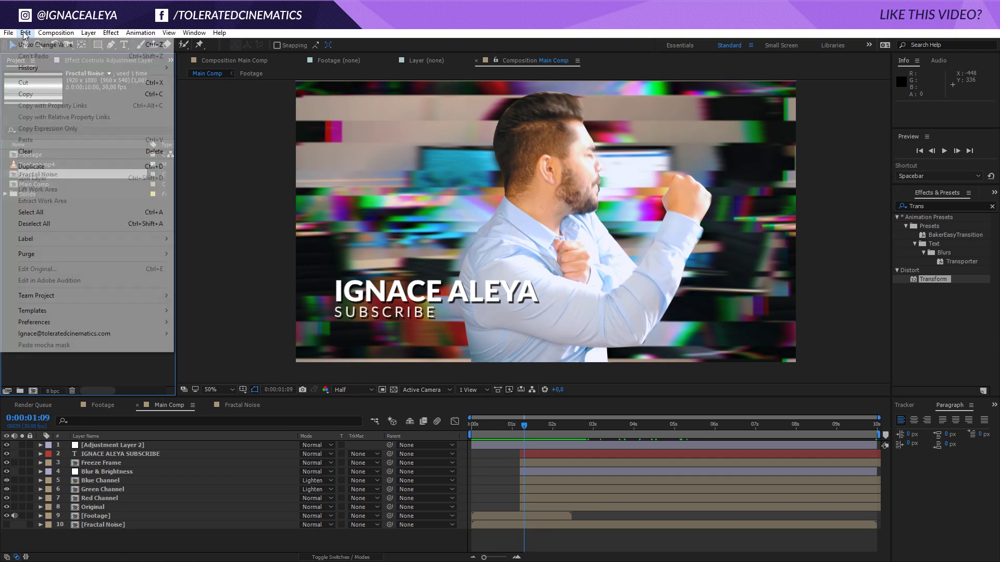
click(35, 167)
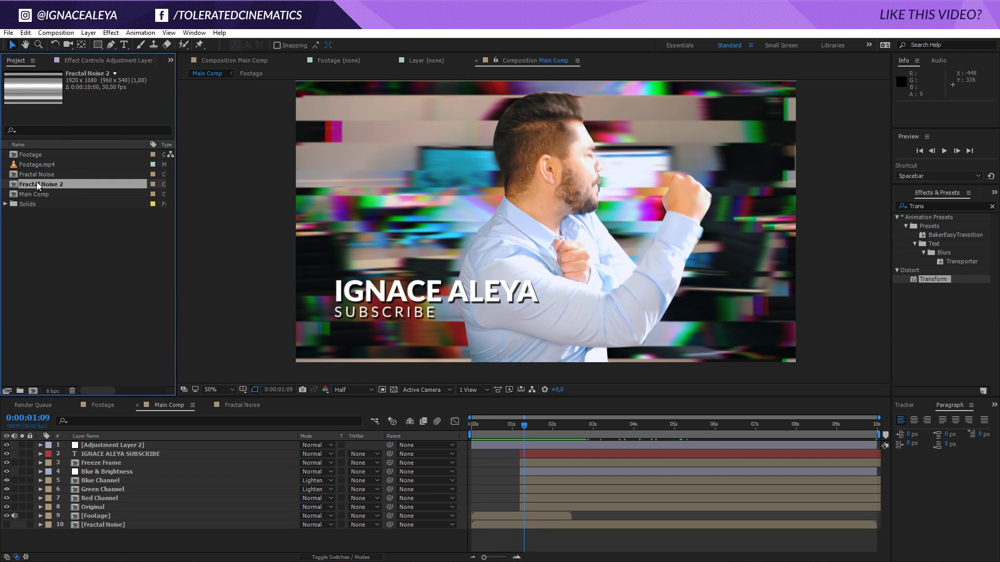
double_click(40, 184)
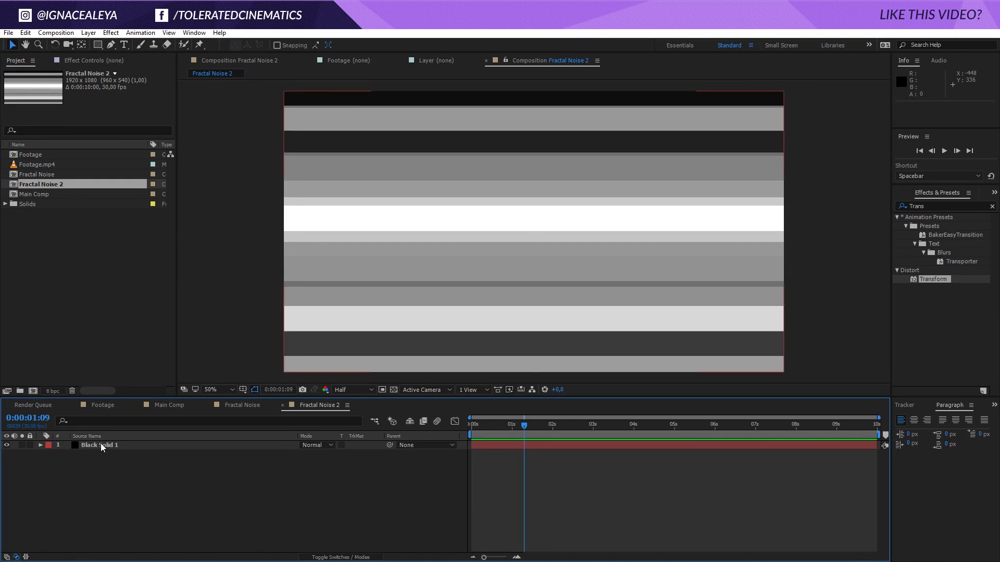
- Add the expression time*500 to the Evolution of the solid's Fractal Noise effect and preview the animated noise
click(101, 445)
click(89, 61)
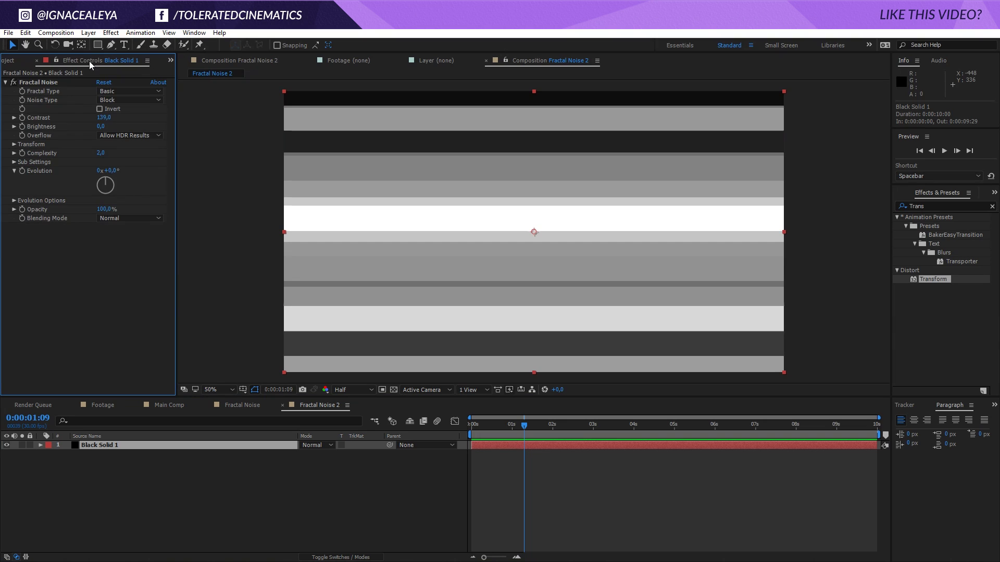
alt+click(23, 171)
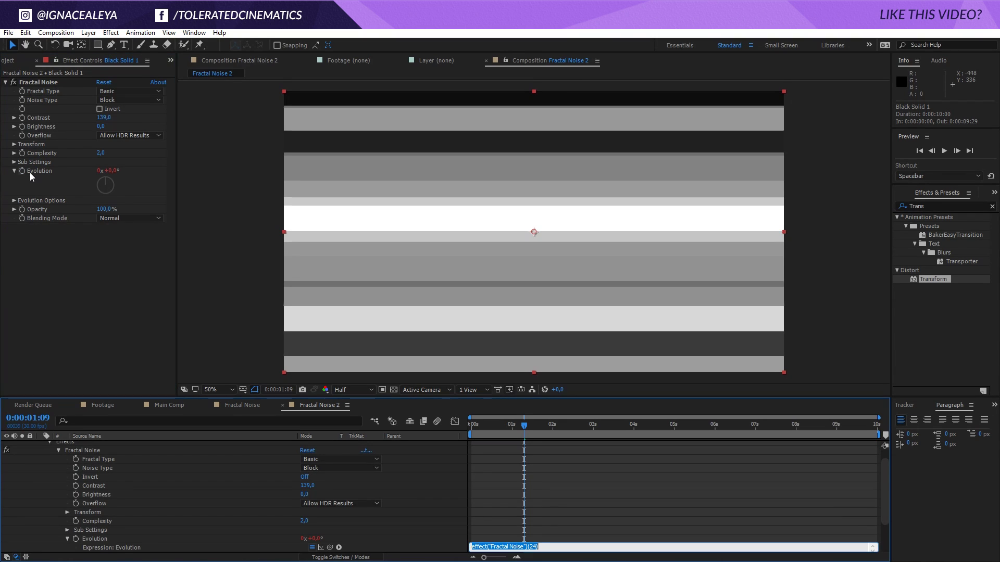
text(time*50)
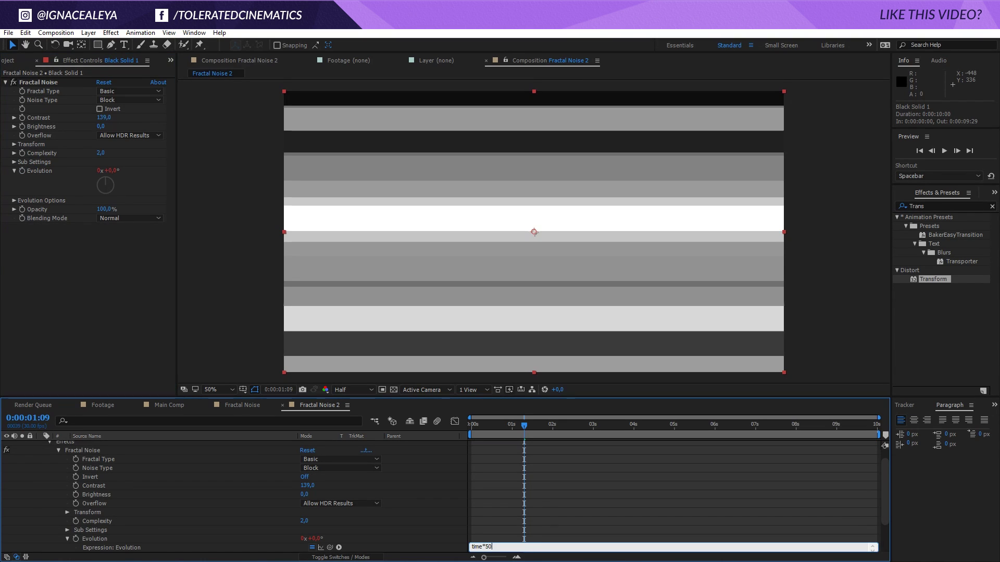
click(489, 467)
key(space)
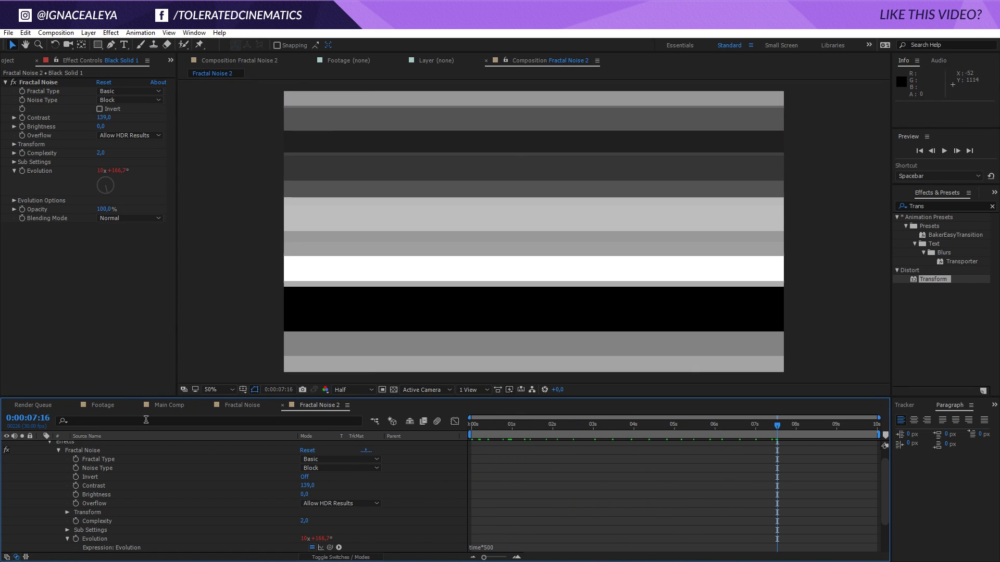
- Create an adjustment layer above all other layers in Main Comp and name it Transition
click(179, 404)
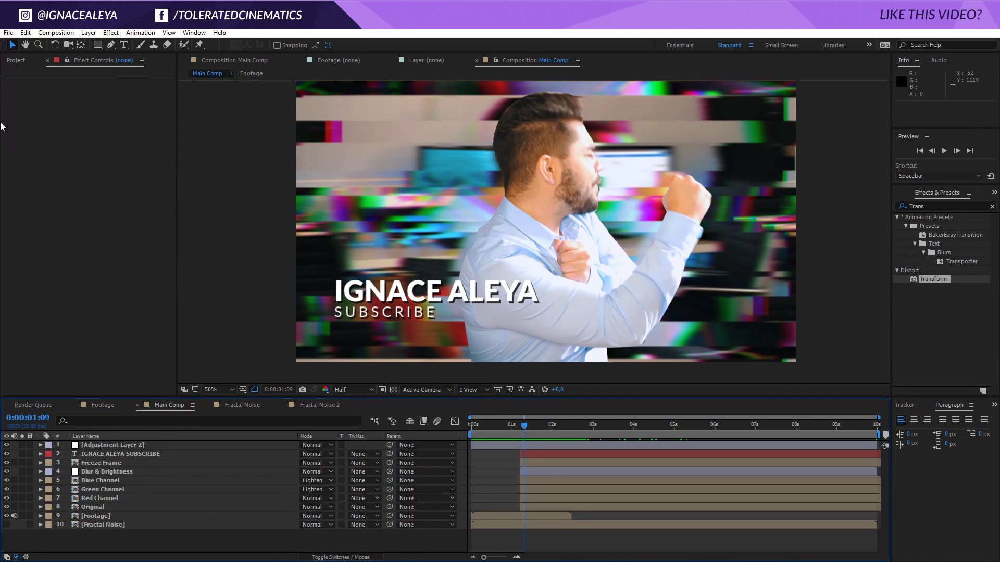
click(89, 33)
mouse_move(119, 44)
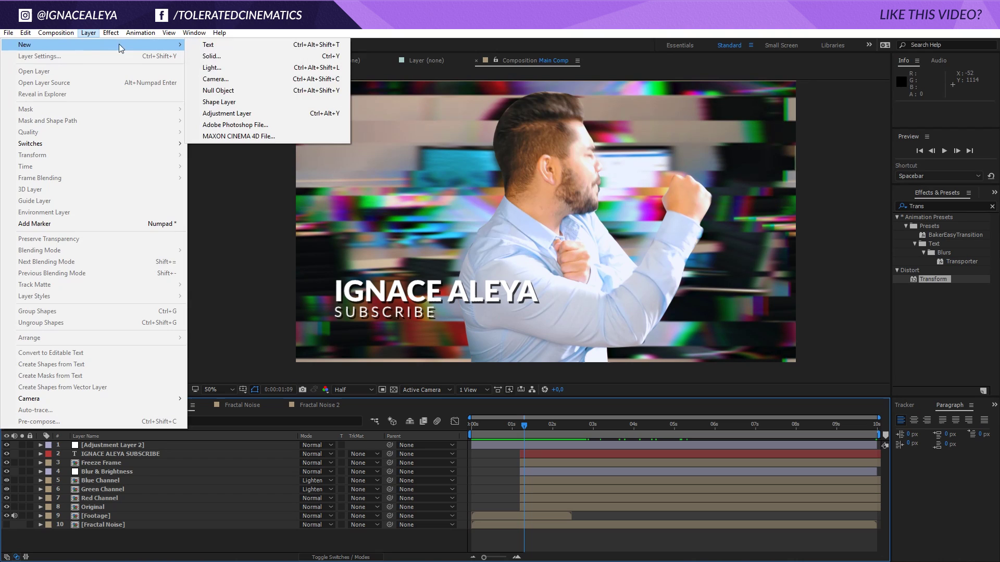
click(237, 113)
key(Return)
text(Transi)
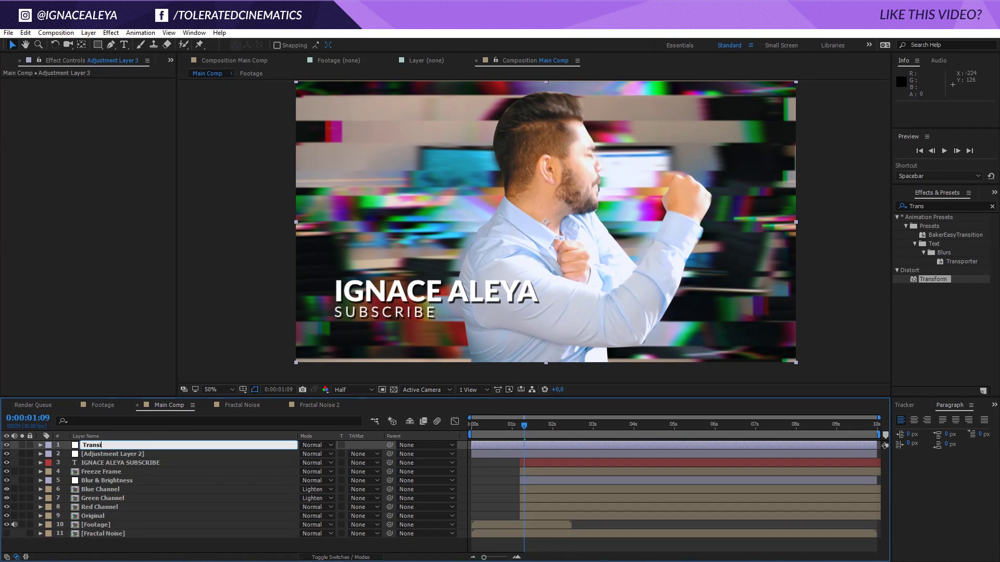
text(tion)
key(Return)
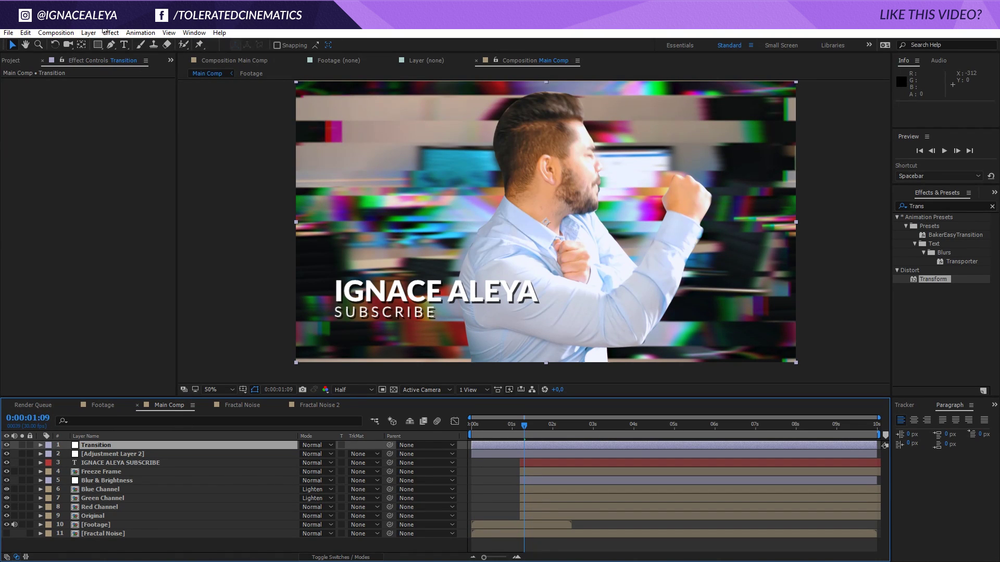
- Apply the Displacement Map effect to the Transition layer
click(108, 32)
mouse_move(70, 153)
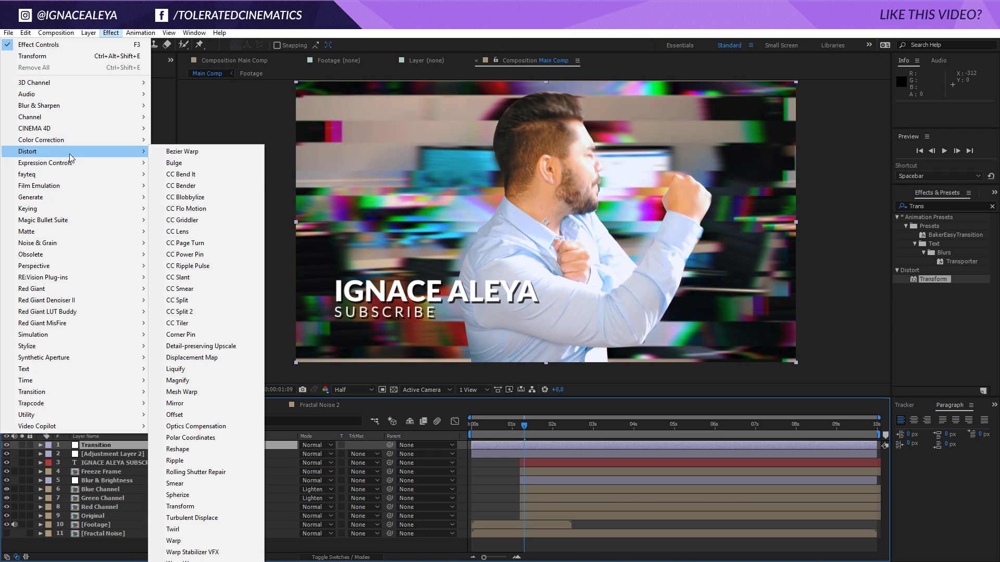
click(215, 359)
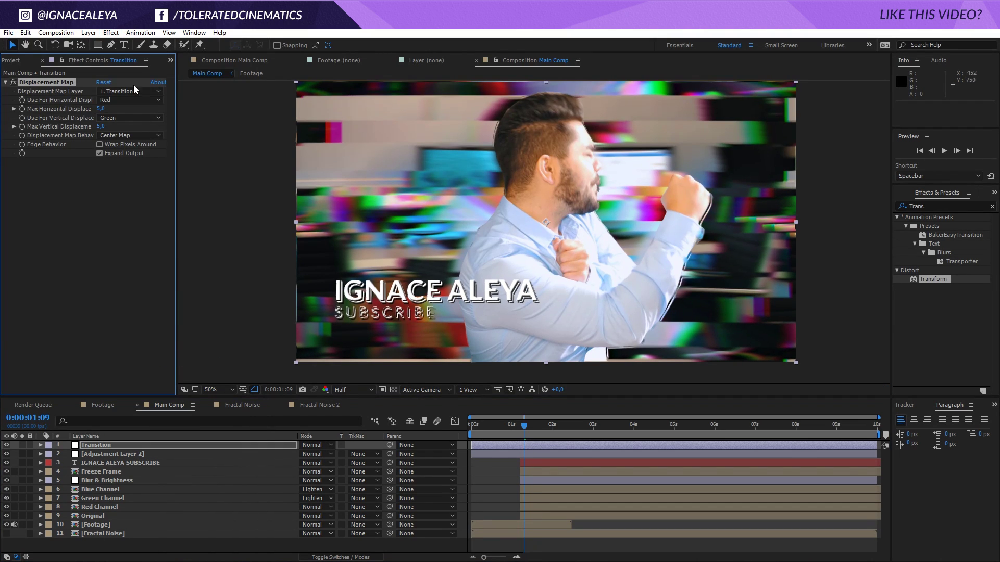
- Add Fractal Noise 2 as a hidden layer just below Footage and use it as Transition's displacement map layer
click(14, 61)
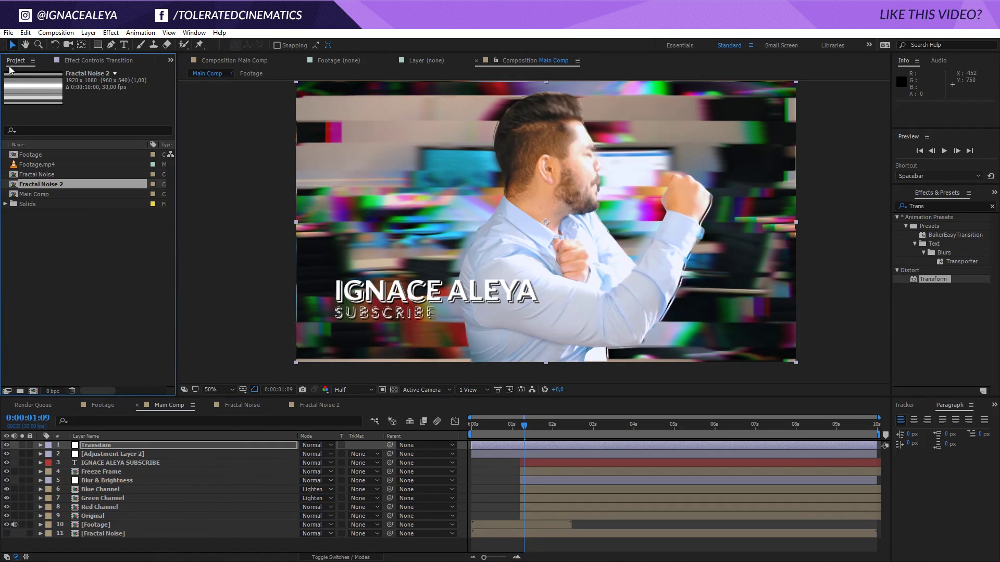
drag(39, 190, 106, 533)
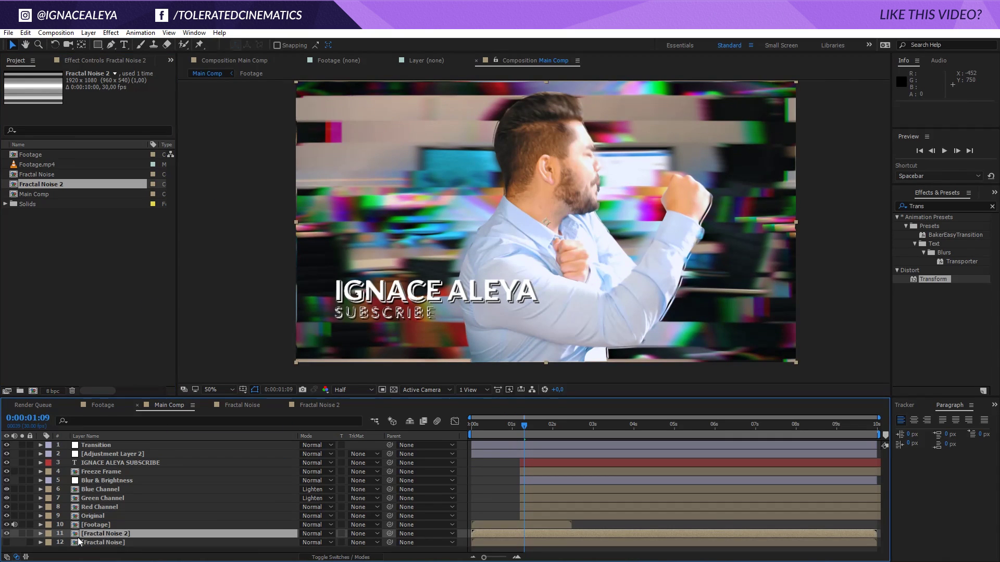
click(102, 446)
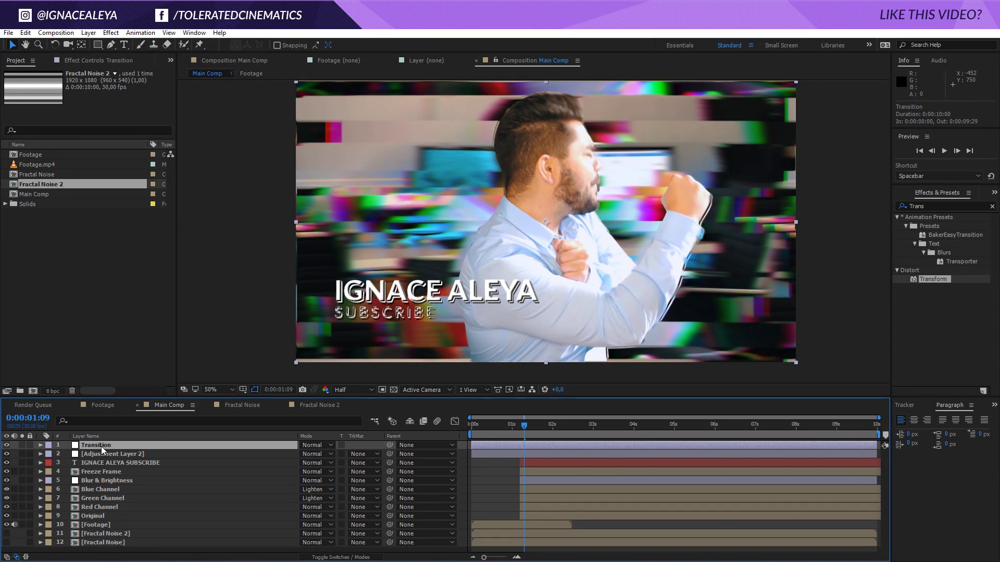
click(95, 60)
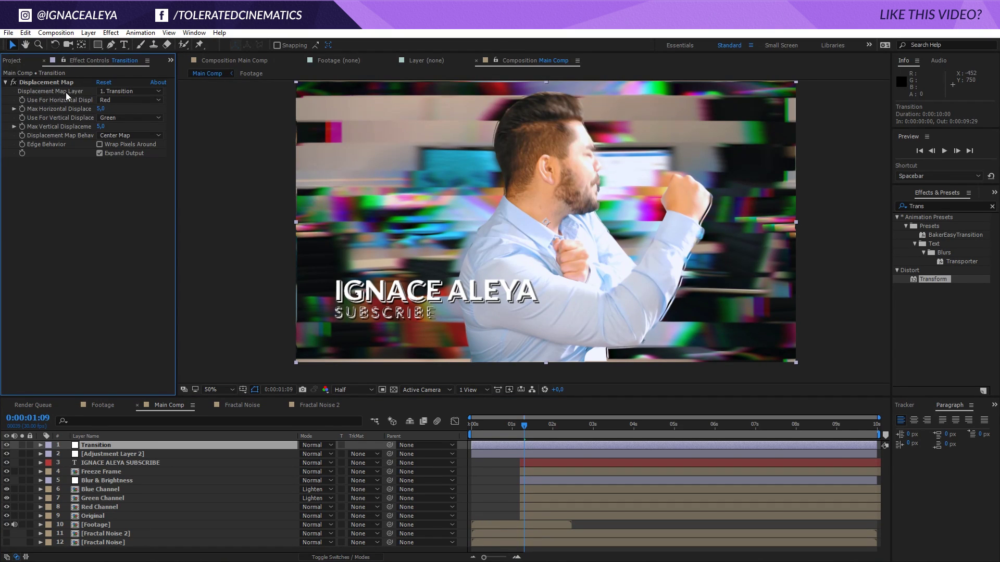
click(146, 91)
click(142, 232)
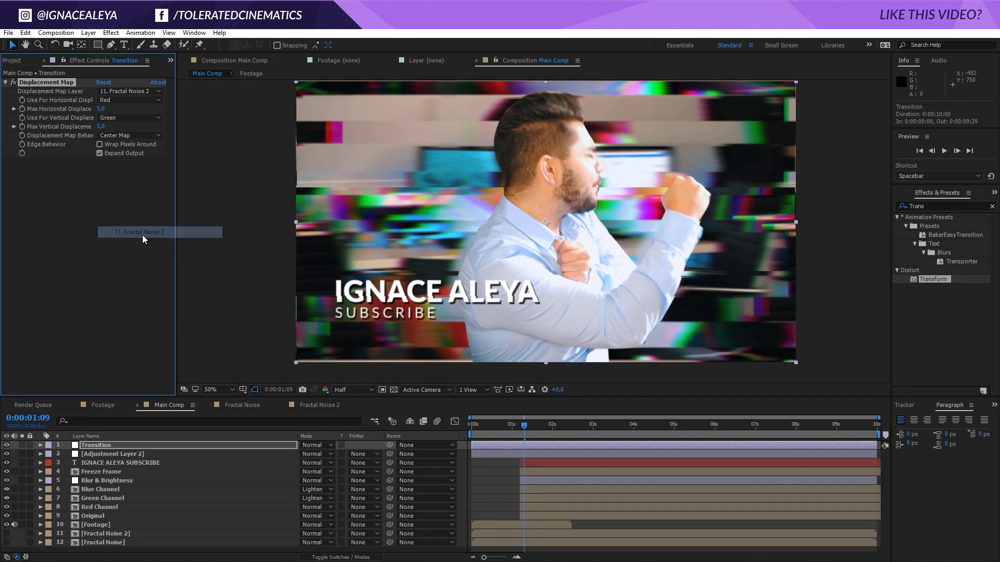
- Set the Displacement Map's maximum vertical displacement to 0 and its maximum horizontal displacement to 290
drag(100, 109, 251, 199)
click(104, 127)
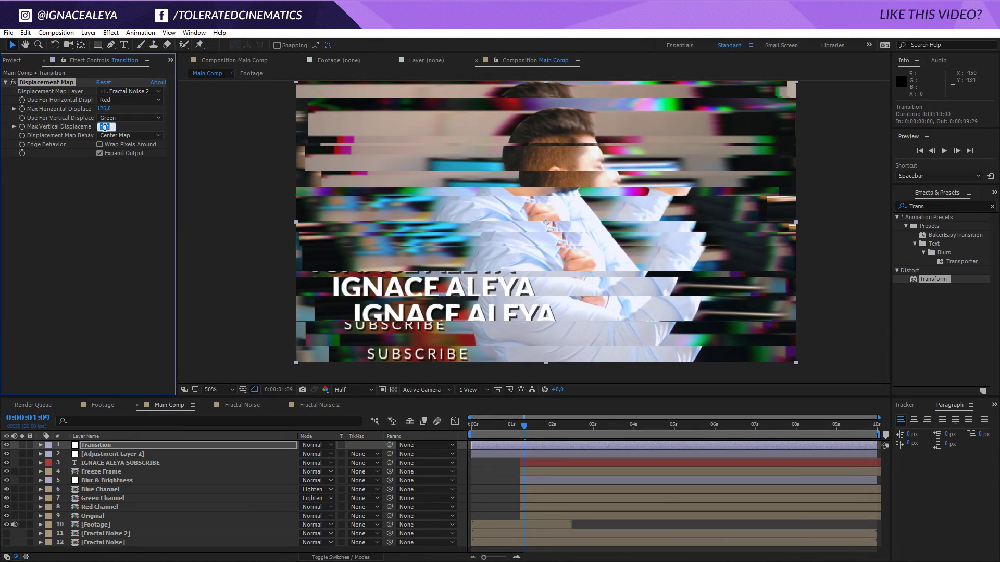
text(0)
key(Return)
drag(103, 109, 196, 116)
- In the Fractal Noise 2 composition, set the noise's Scale Height to 560 and its Contrast to 280
click(319, 406)
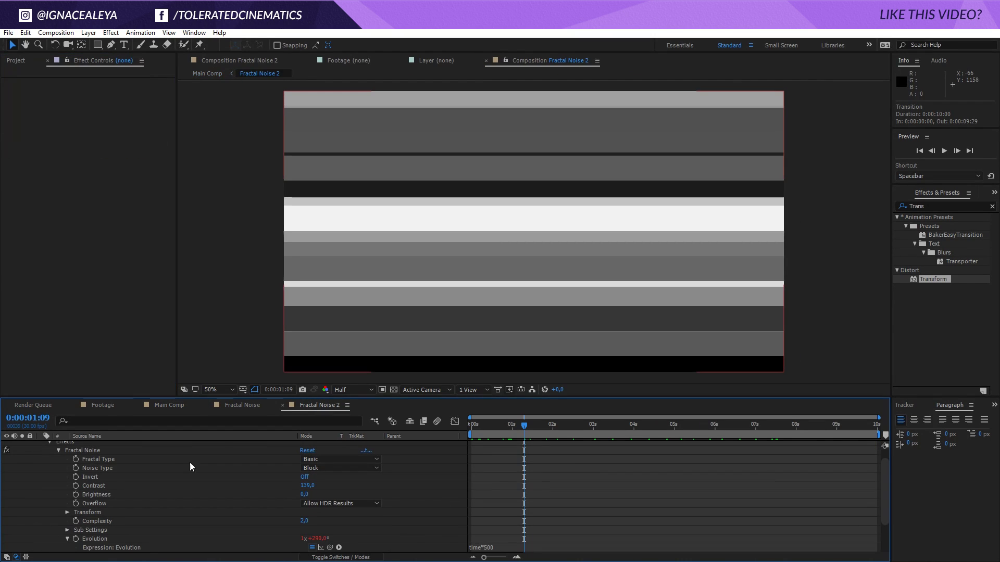
scroll(270, 508, up, 1)
scroll(246, 511, down, 4)
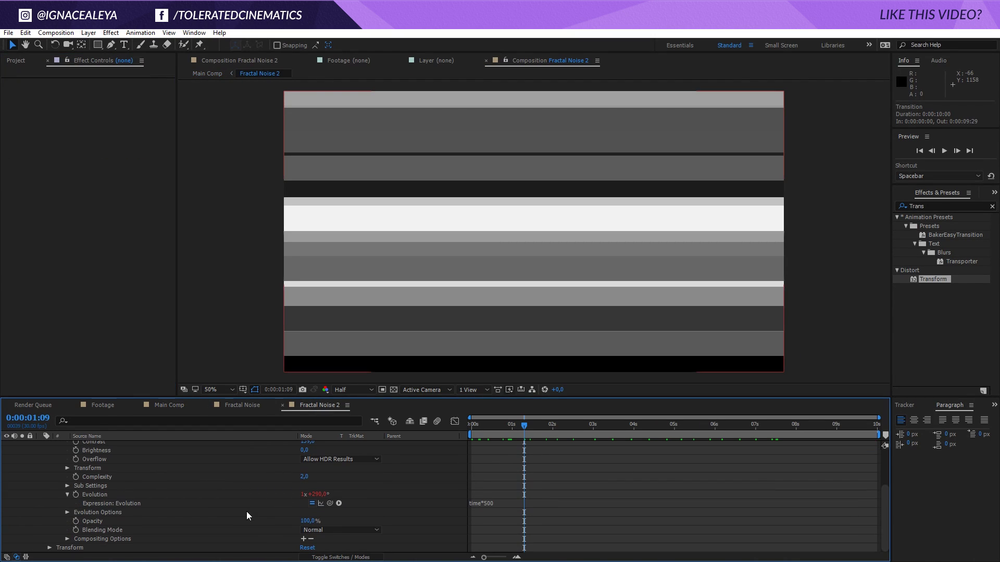
click(66, 468)
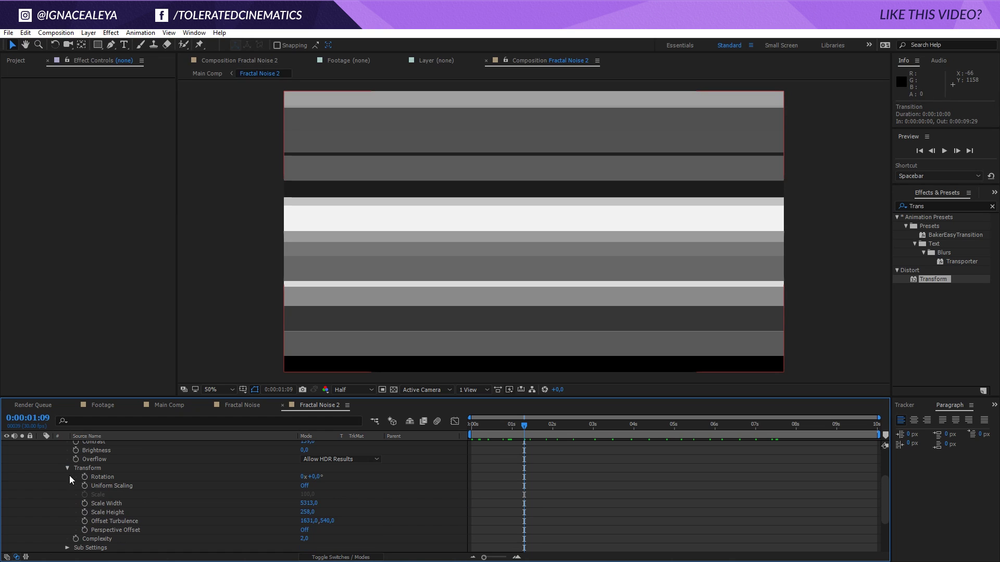
drag(319, 508, 487, 219)
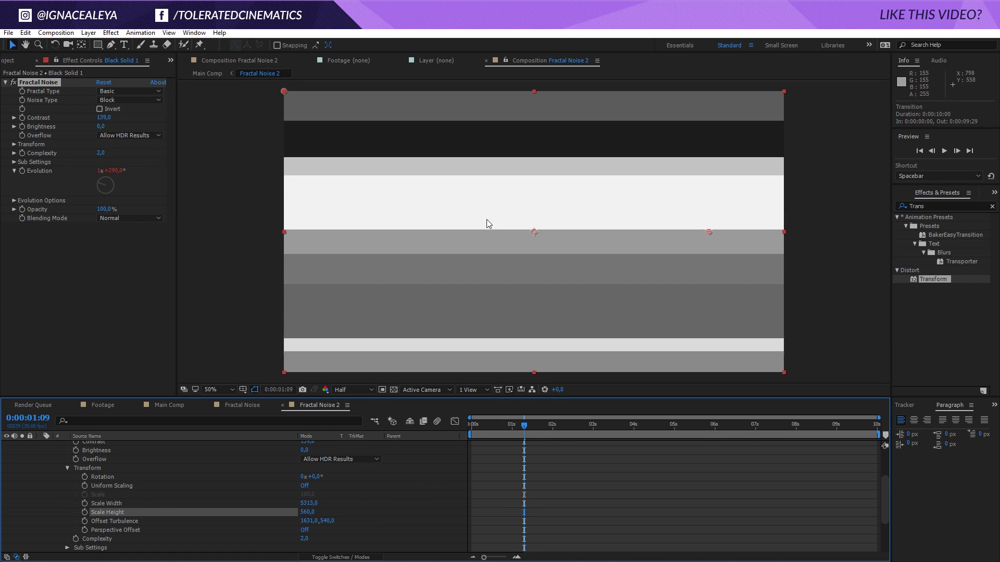
scroll(292, 469, up, 5)
drag(307, 494, 372, 491)
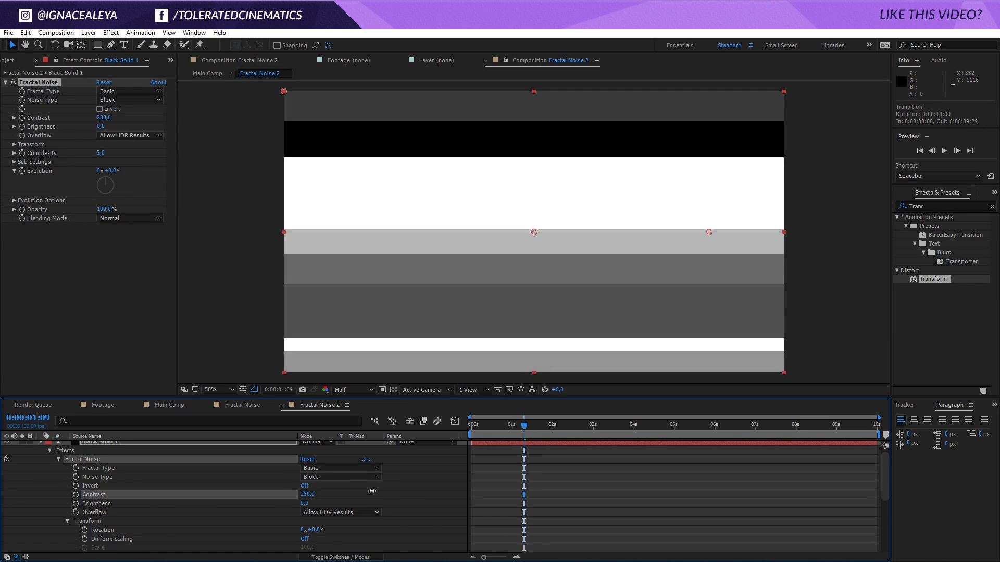
- Trim the Transition layer in Main Comp to start at 0:00:01:04 and end at 0:00:01:08
click(169, 405)
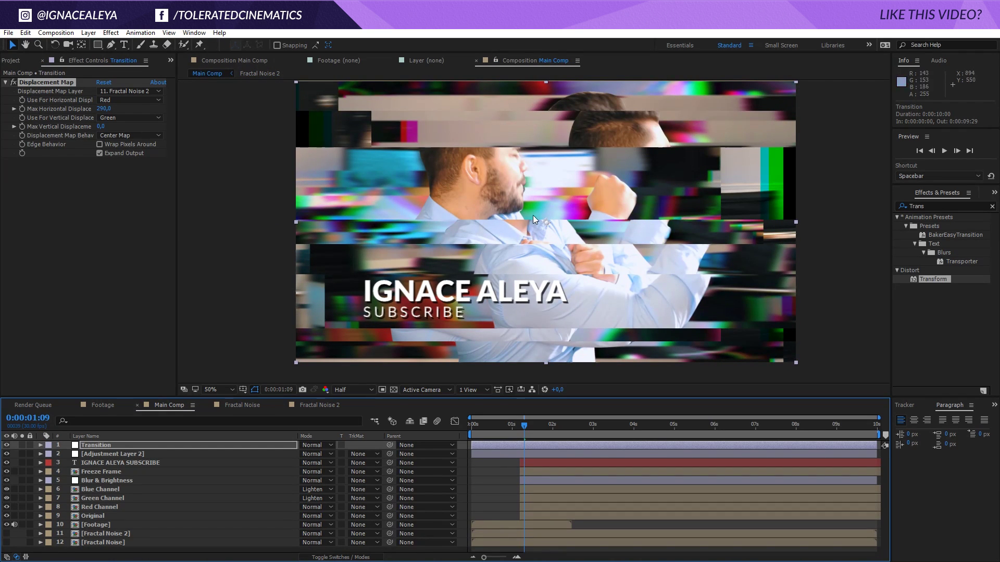
click(523, 448)
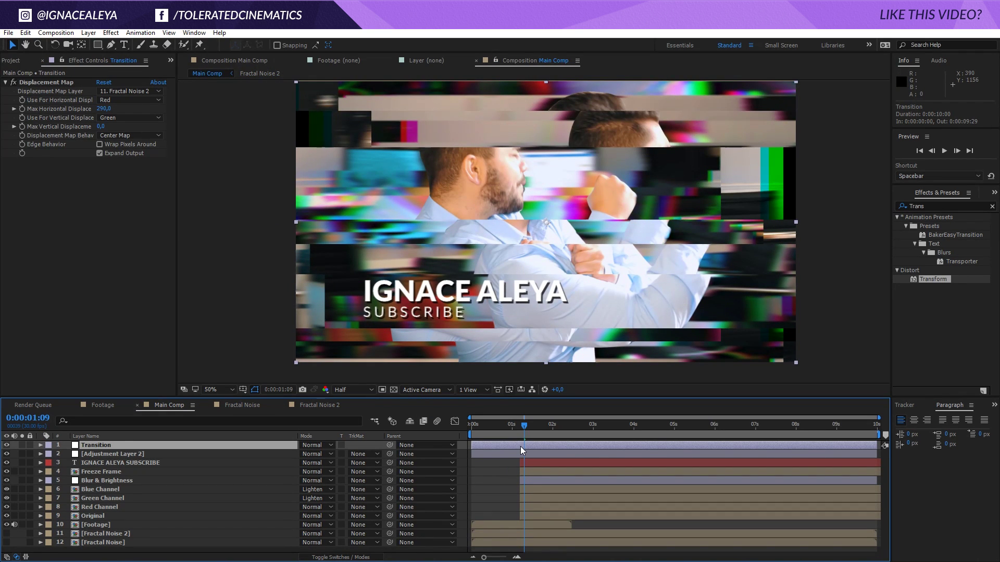
key(Page_Up)
key(Page_Up)
key(Page_Up)
key(Page_Up)
key(Page_Up)
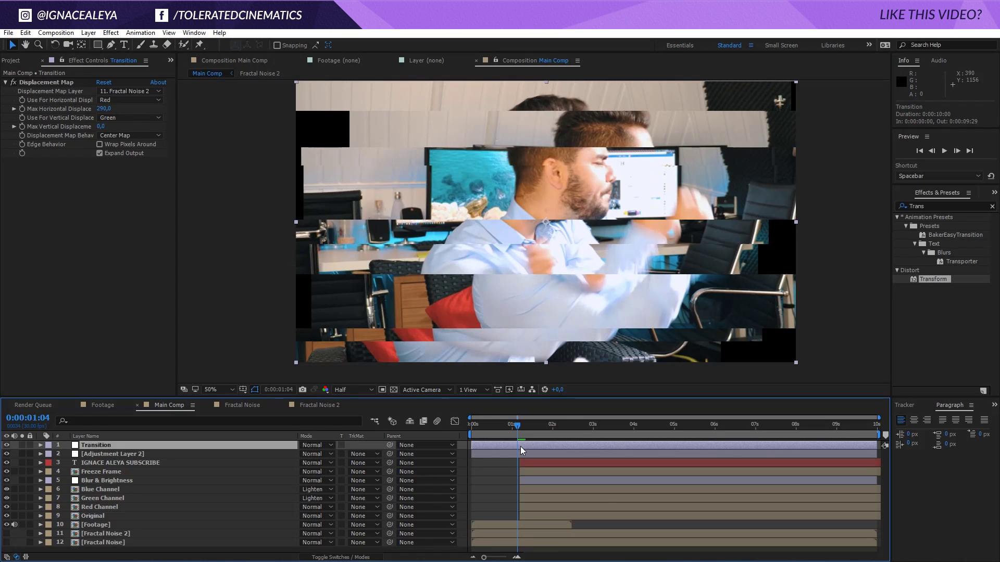
drag(471, 445, 515, 453)
key(Page_Down)
key(Page_Down)
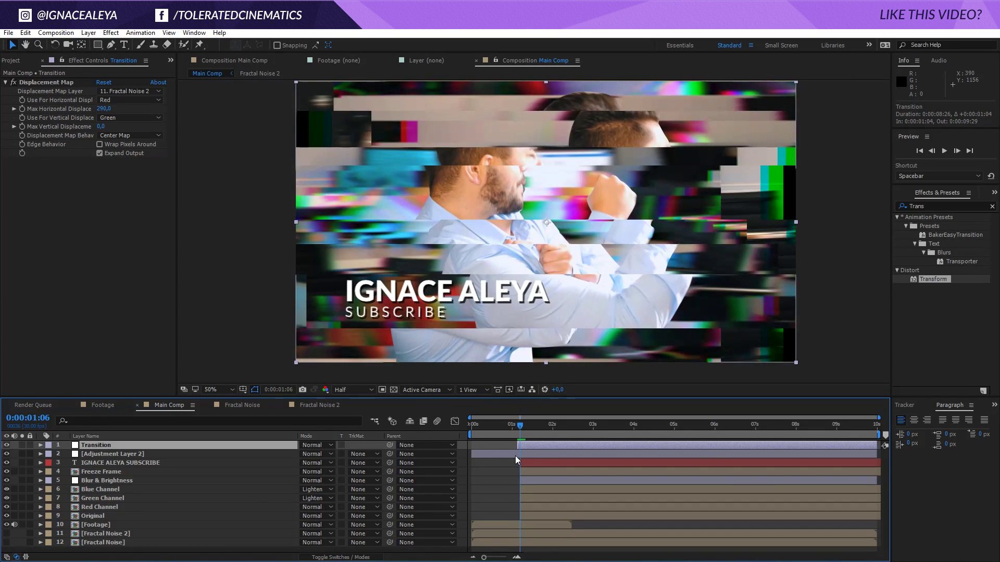
key(Page_Down)
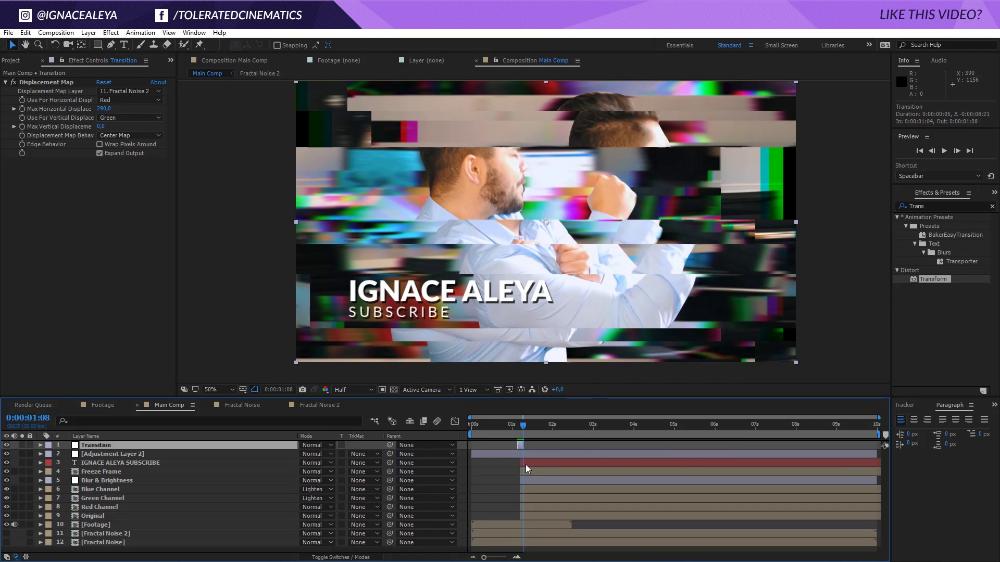
- Trim the Transition layer's end to 0:00:01:07 and split the layer at 0:00:01:05
scroll(509, 476, up, 5)
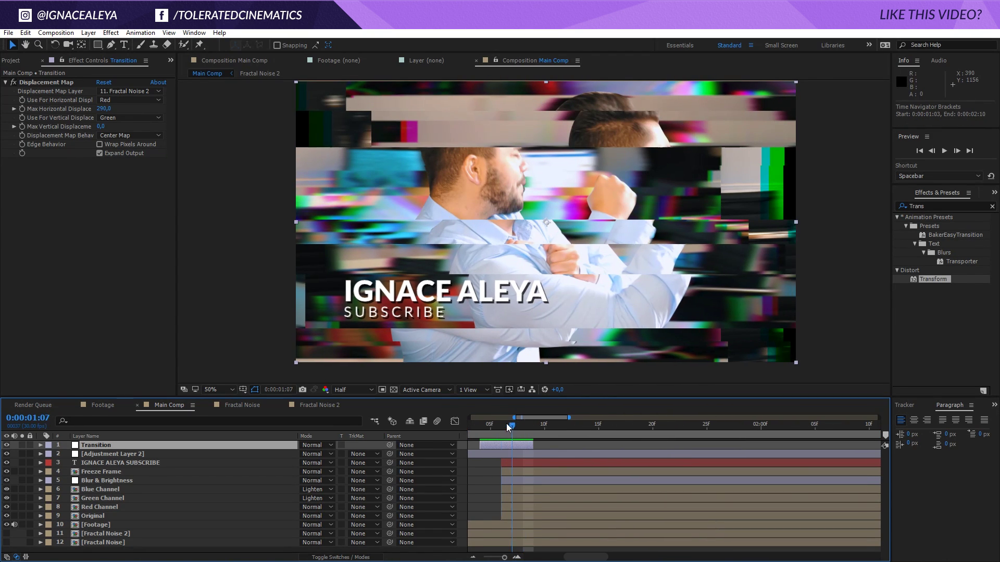
drag(523, 427, 490, 433)
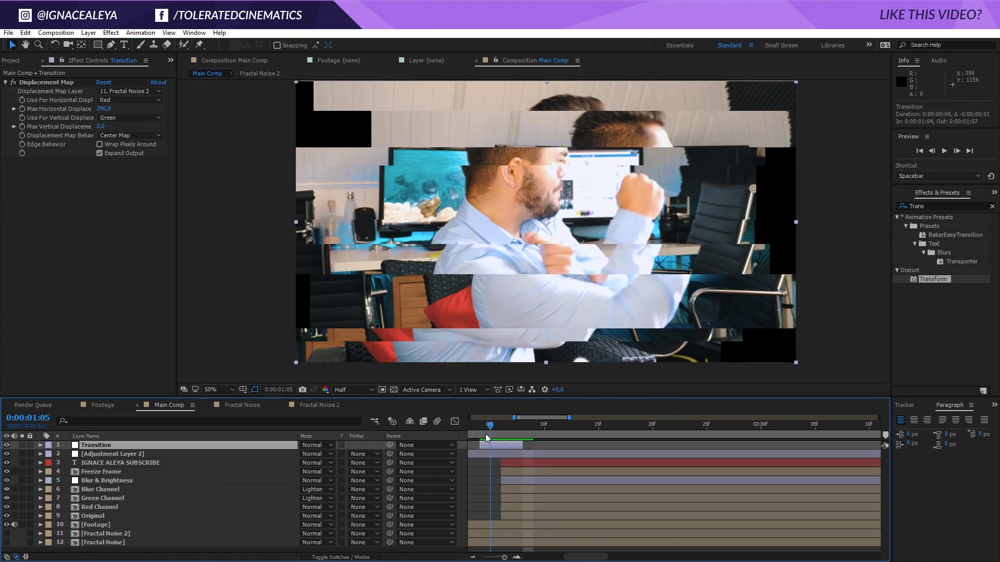
click(25, 33)
click(33, 167)
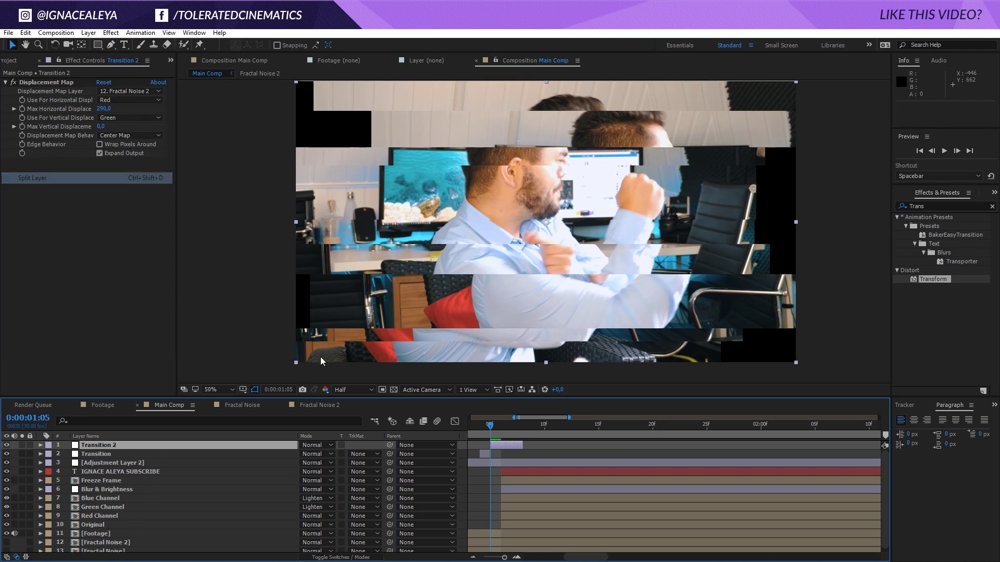
- Draw a rectangular mask over the lower half of the frame on the first Transition piece at 0:00:01:04
drag(490, 430, 479, 430)
drag(522, 454, 488, 449)
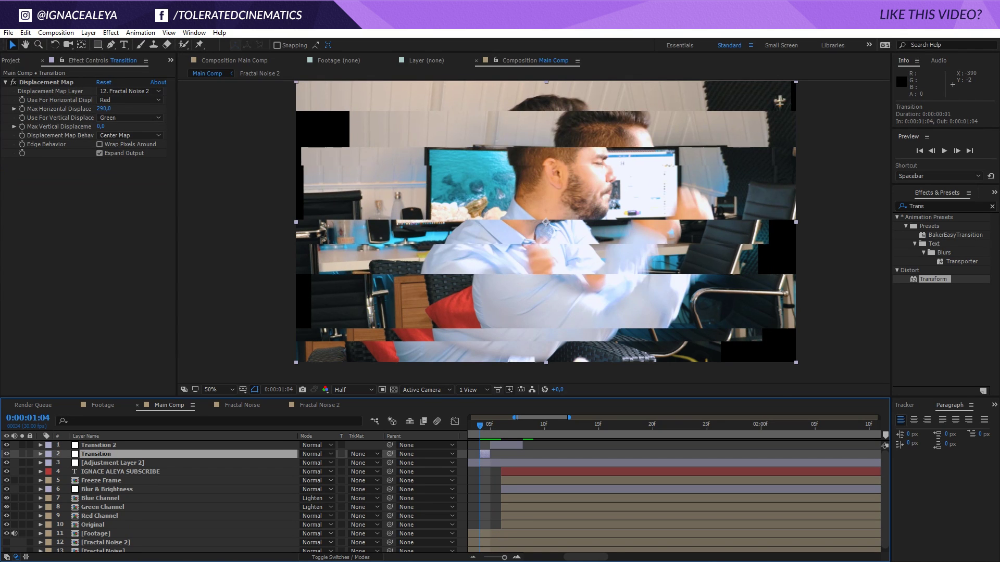
click(98, 44)
drag(255, 224, 871, 381)
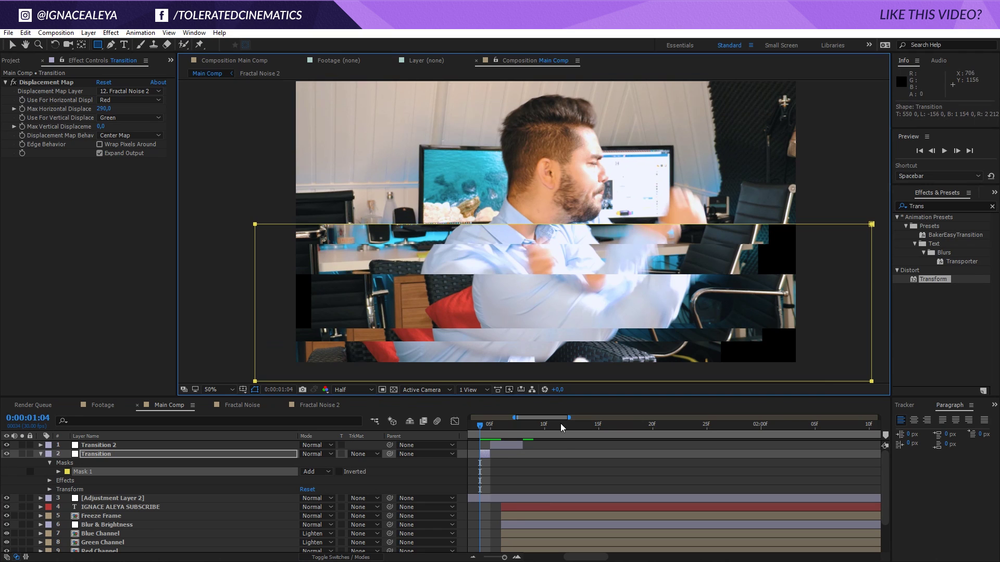
click(550, 477)
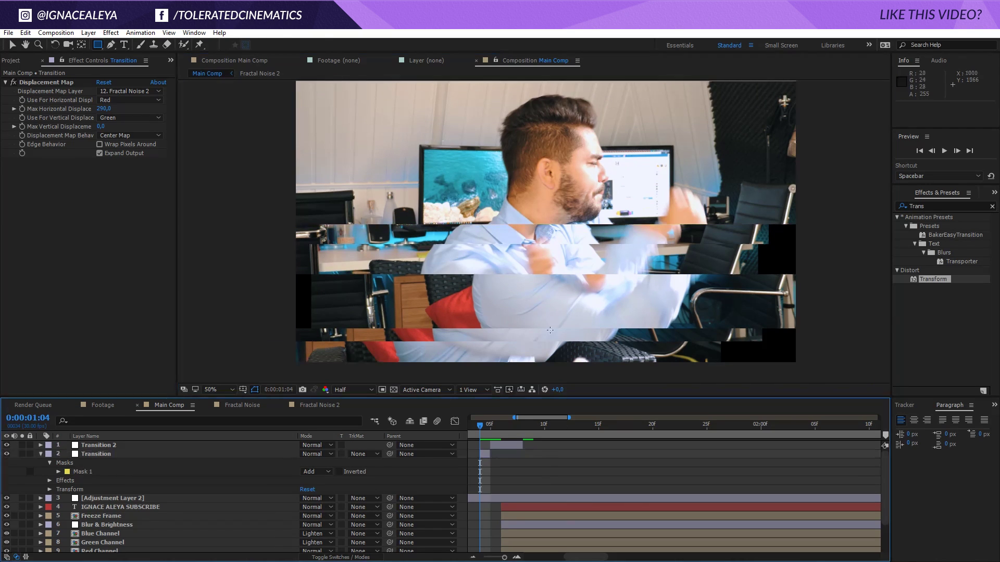
click(475, 430)
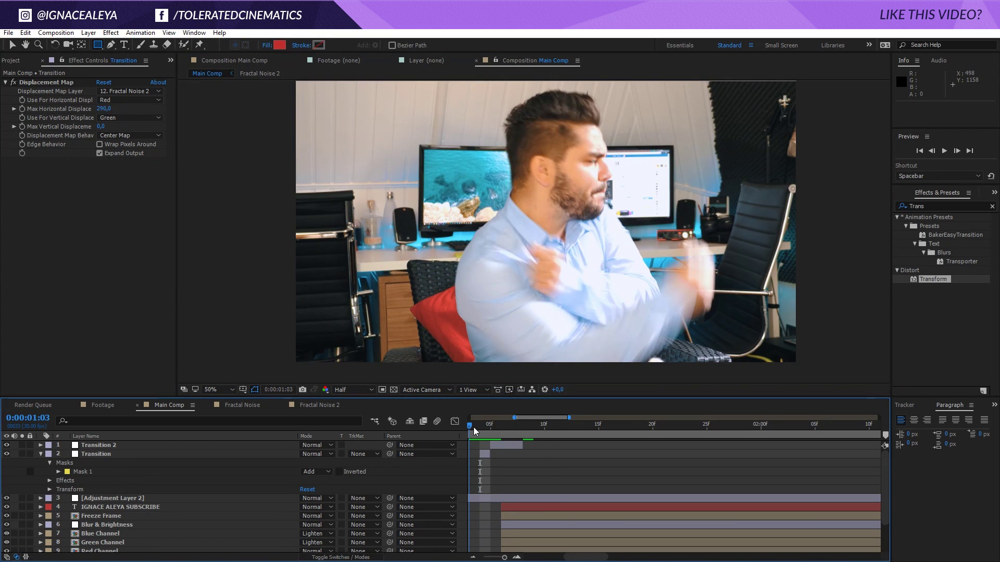
- Split Transition 2 at 0:00:01:07 and mask the new last piece with a rectangle over the upper part of the frame
drag(474, 430, 511, 437)
click(512, 446)
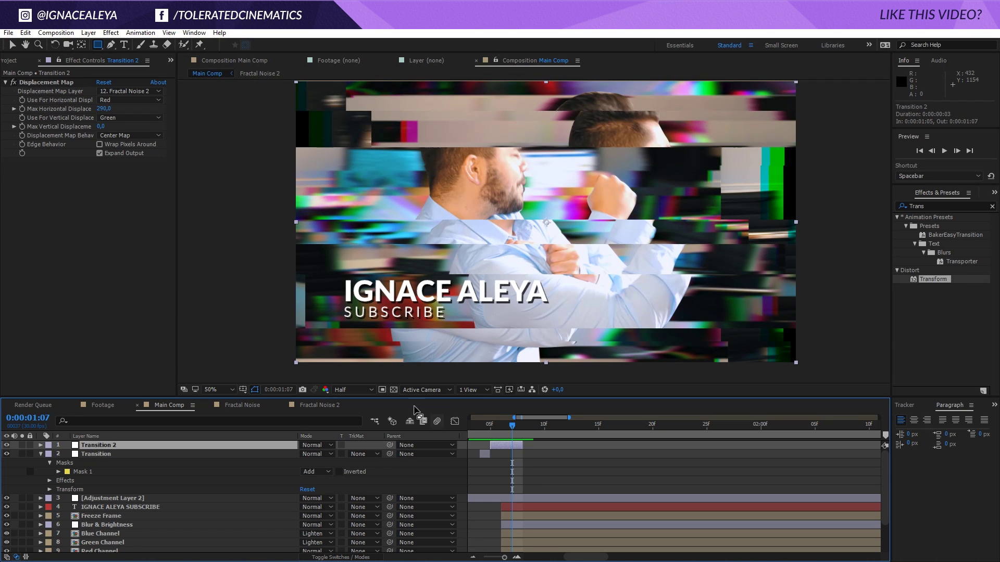
click(25, 32)
click(39, 181)
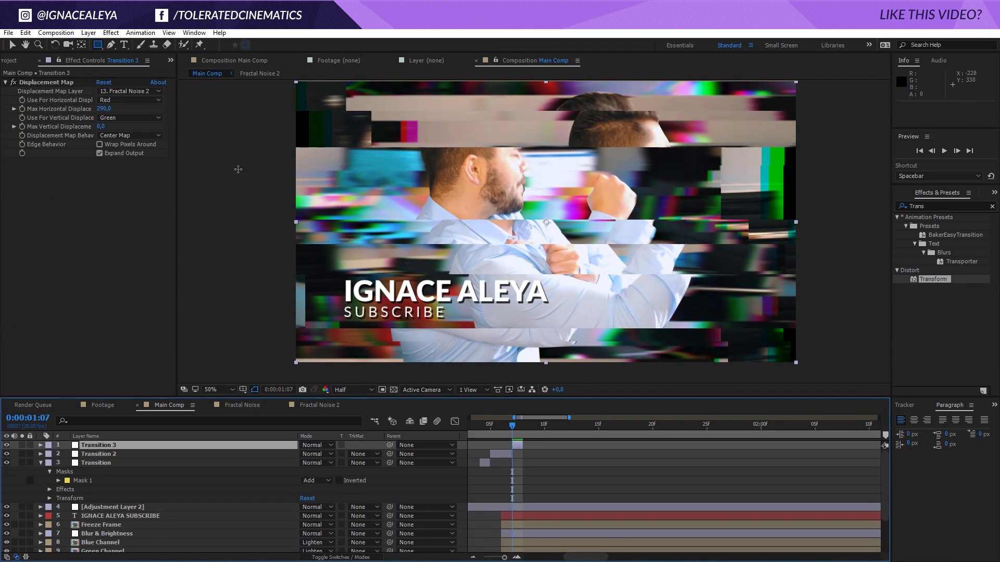
drag(290, 211, 795, 89)
click(498, 433)
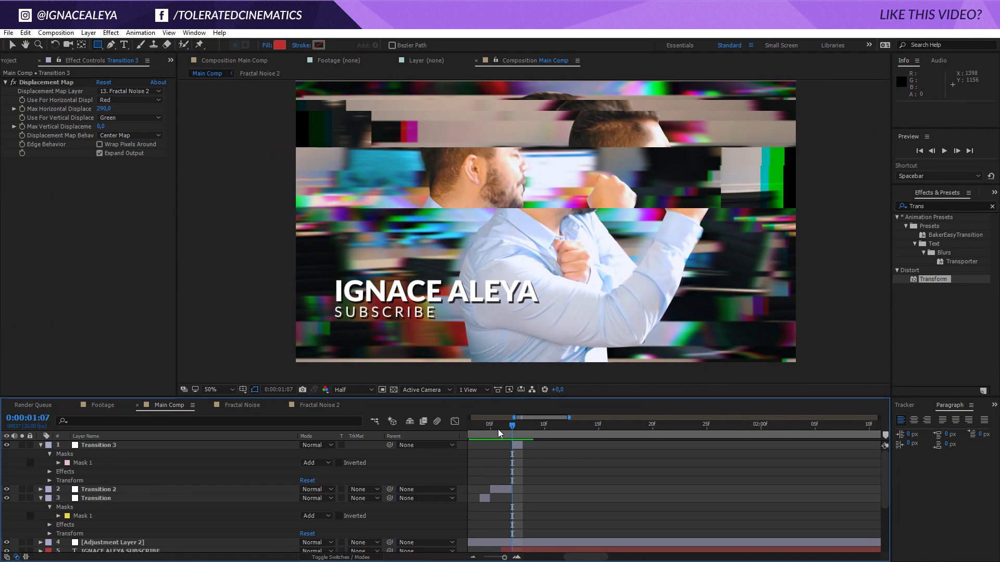
- Preview the masked glitch transition in Main Comp and collapse the properties of the Transition layers
drag(513, 426, 545, 426)
key(comma)
key(comma)
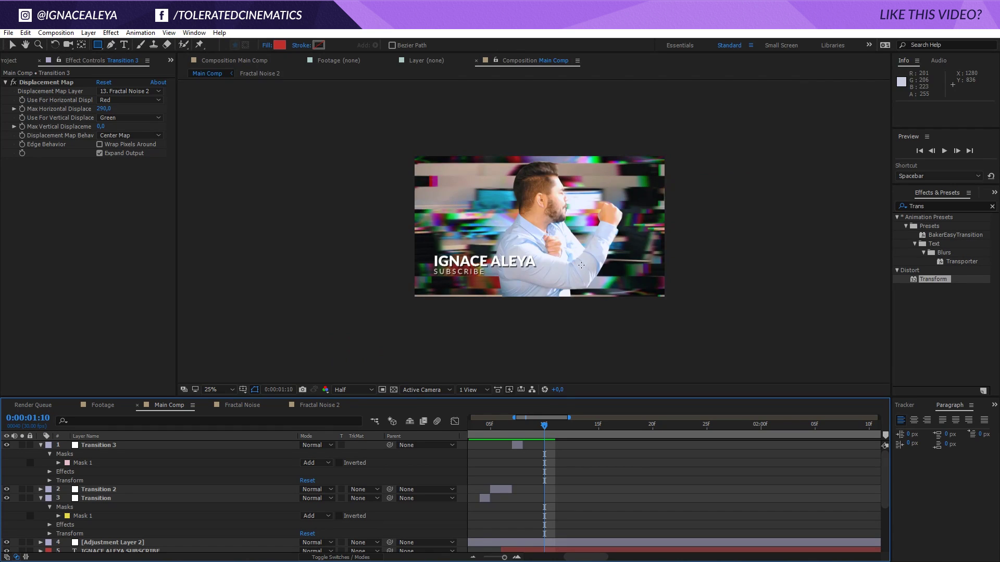
key(period)
key(space)
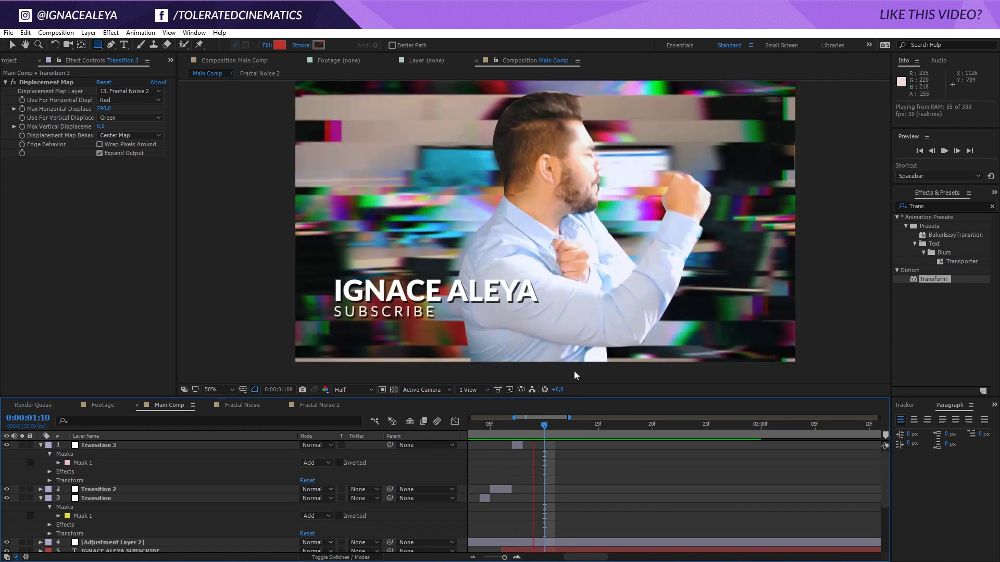
key(space)
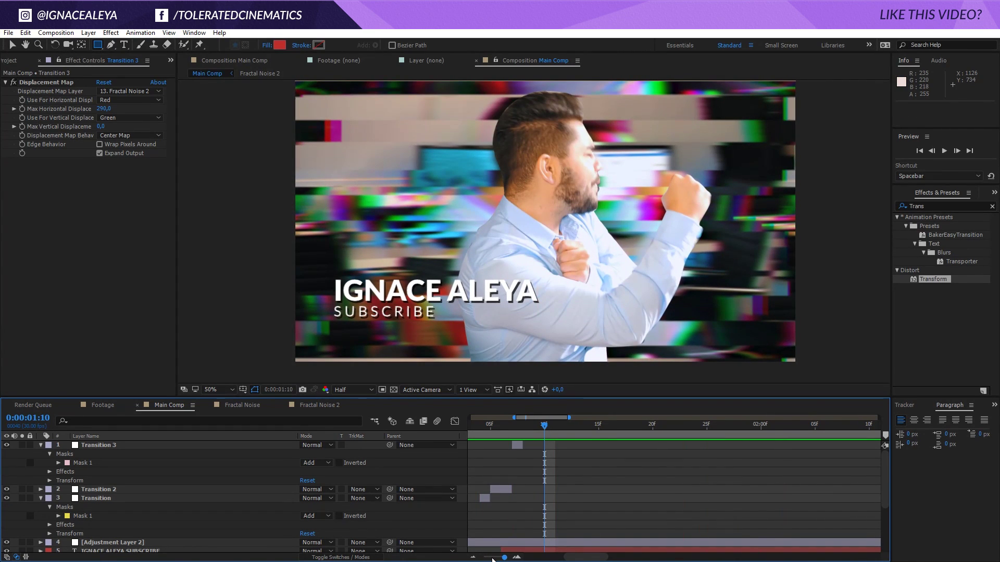
drag(492, 559, 477, 558)
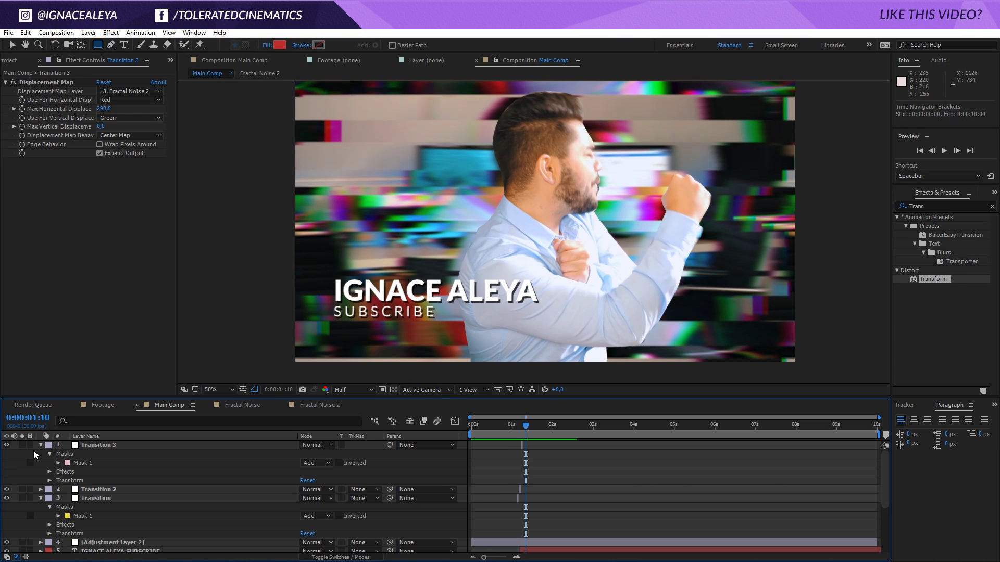
click(41, 445)
click(40, 463)
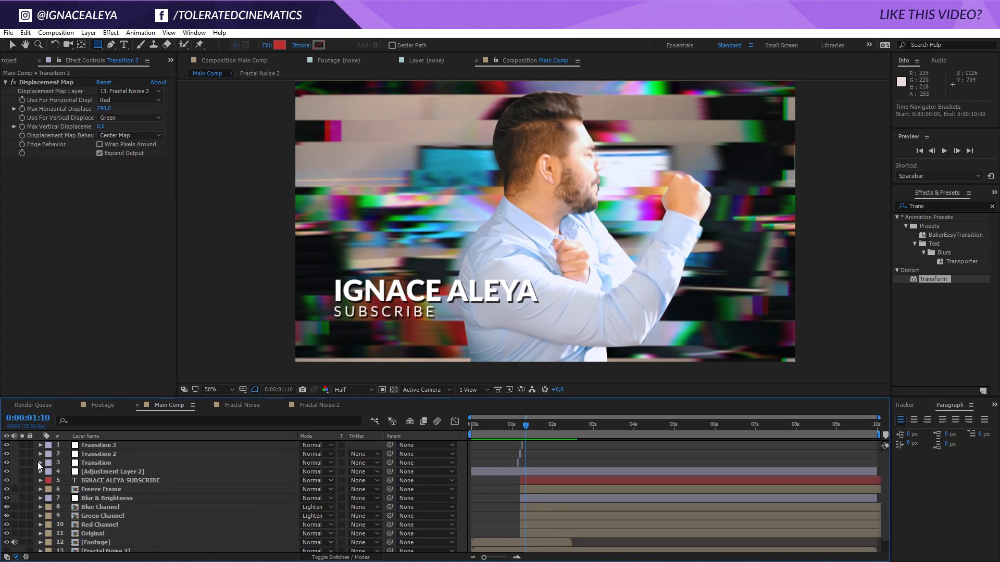
- Add a new adjustment layer on top of Main Comp and apply Wiggle Preset V2 to it
click(88, 32)
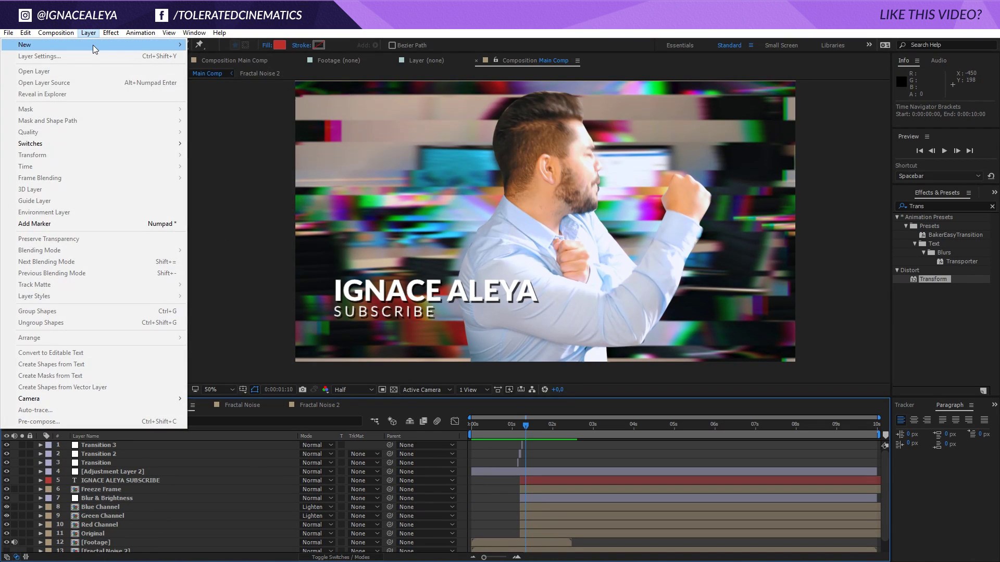
mouse_move(92, 45)
click(255, 113)
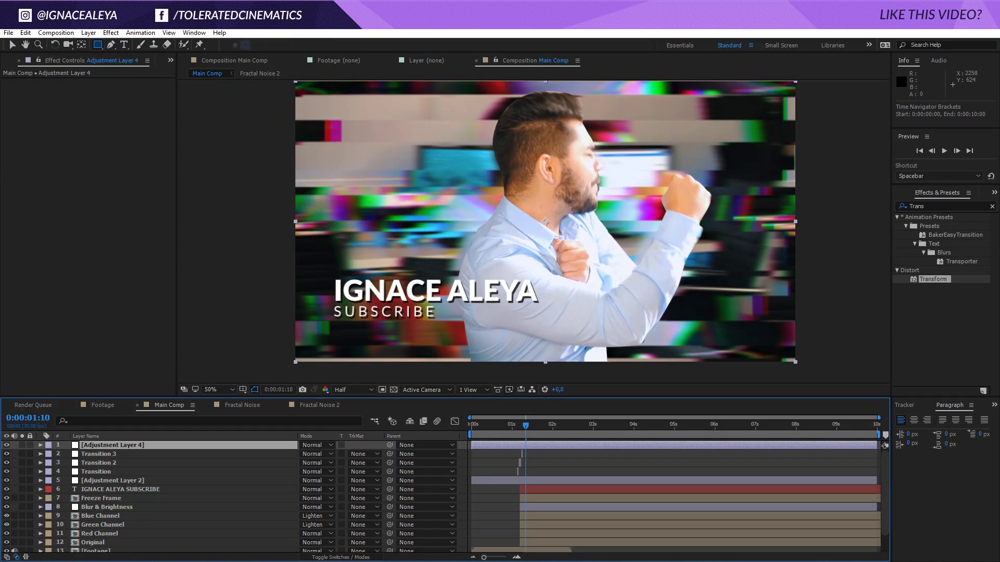
double_click(922, 207)
text(wiggle)
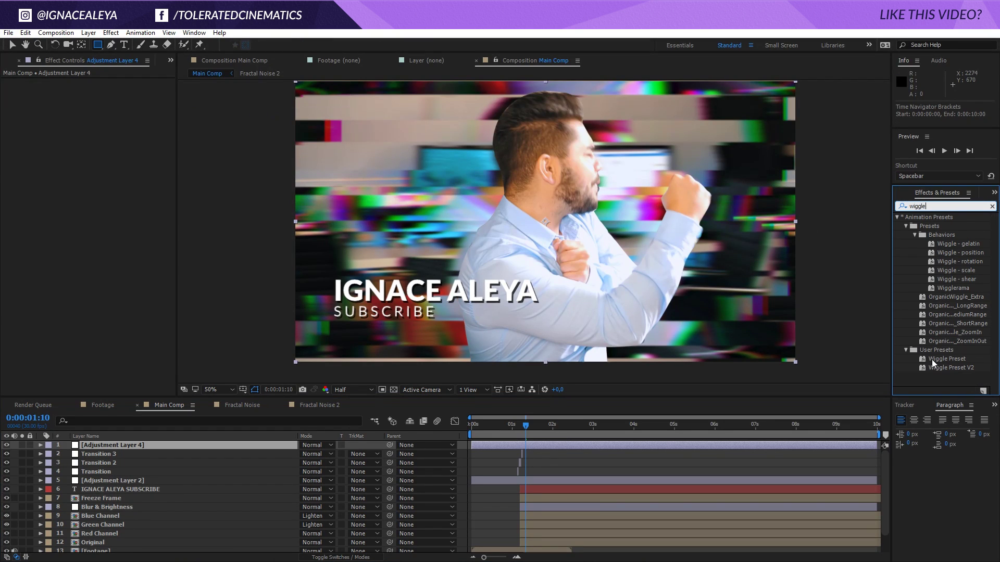
drag(951, 367, 521, 450)
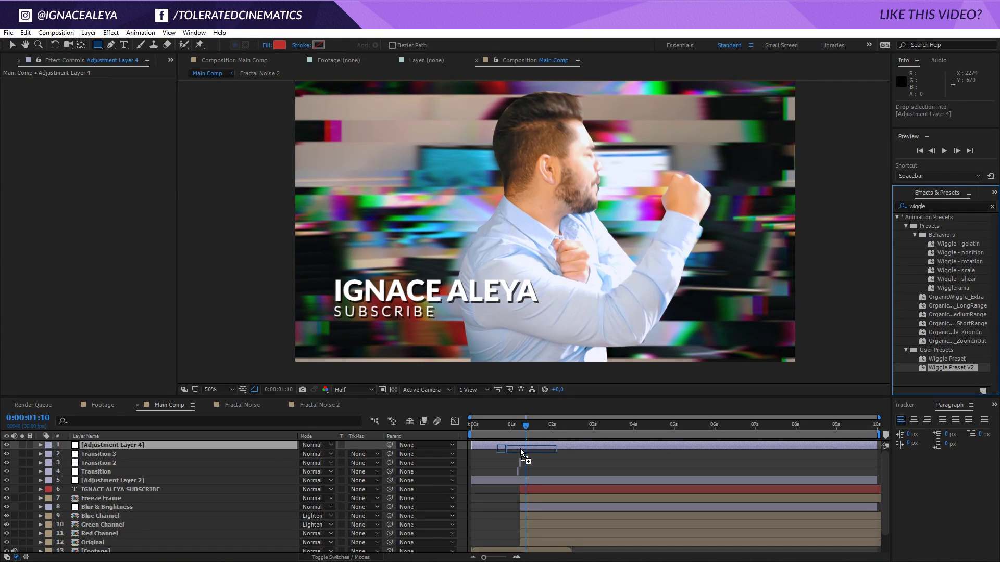
drag(520, 449, 520, 449)
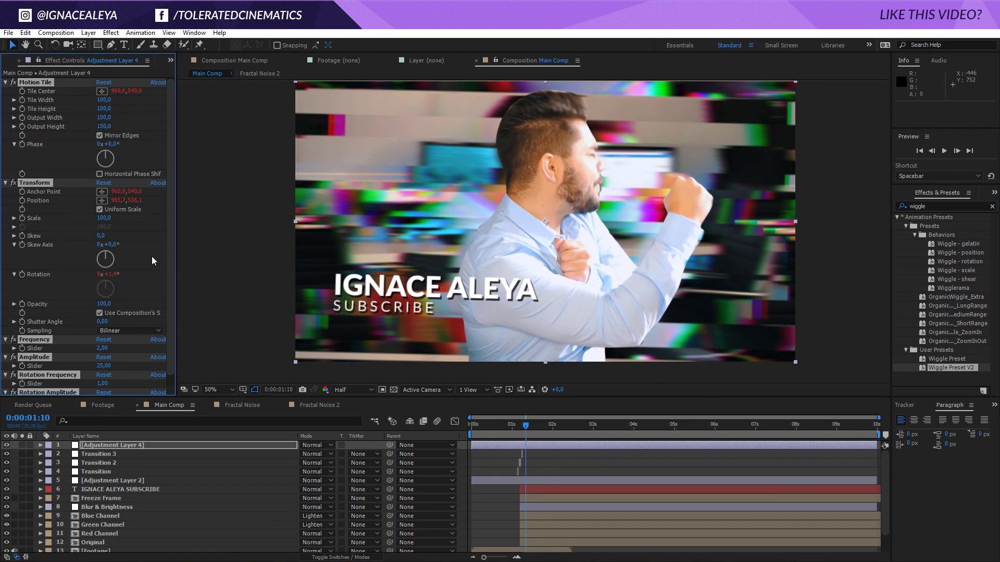
- Set the wiggle's Frequency to 20, Amplitude to 25 and Rotation Frequency to 20
scroll(171, 271, down, 1)
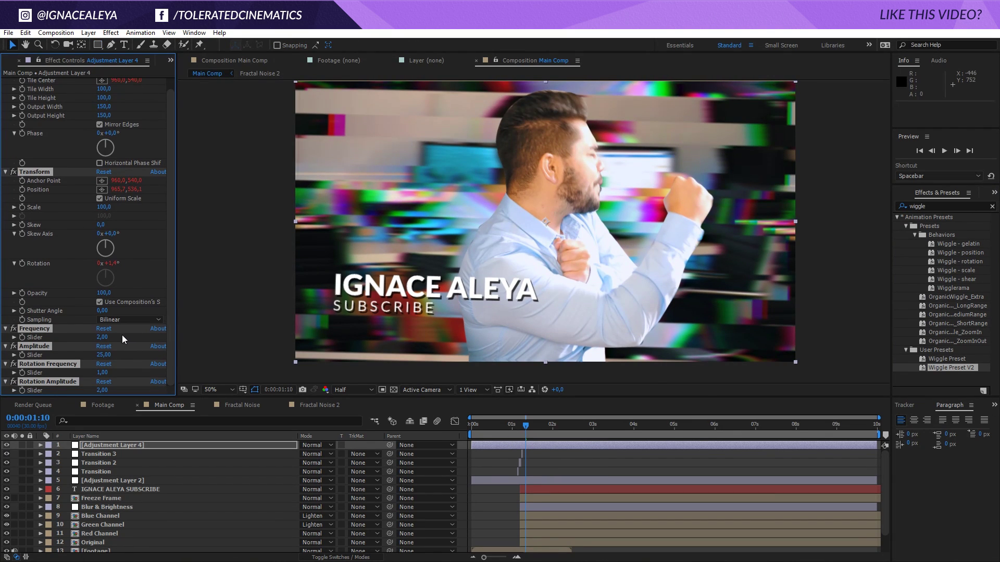
click(100, 338)
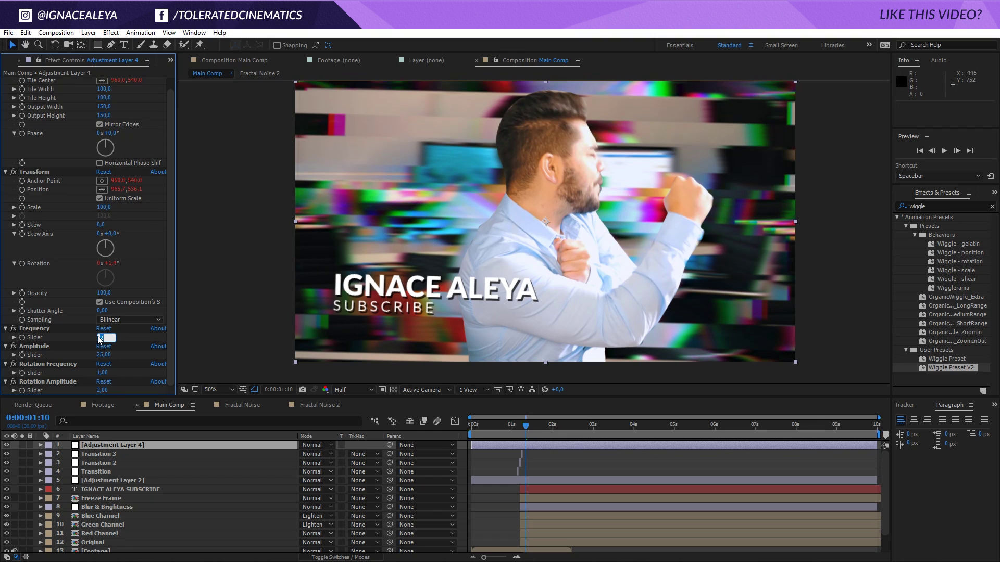
text(10)
key(Tab)
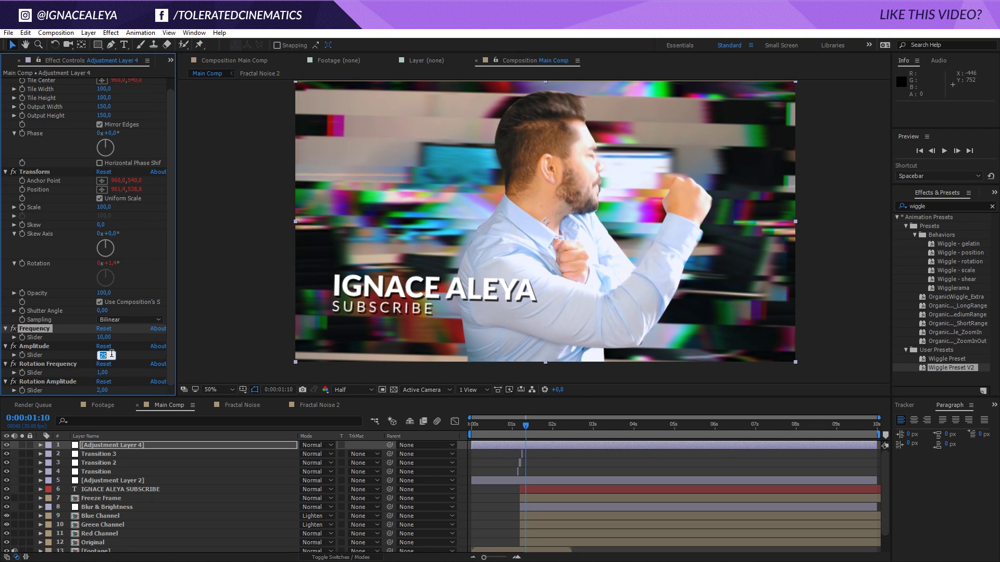
text(25)
key(Tab)
text(2)
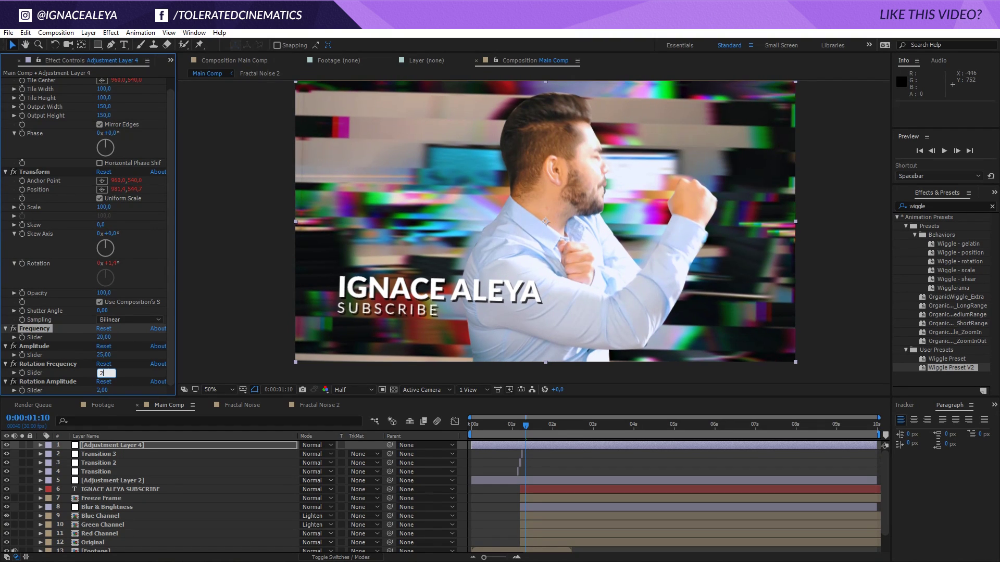
text(0)
key(Return)
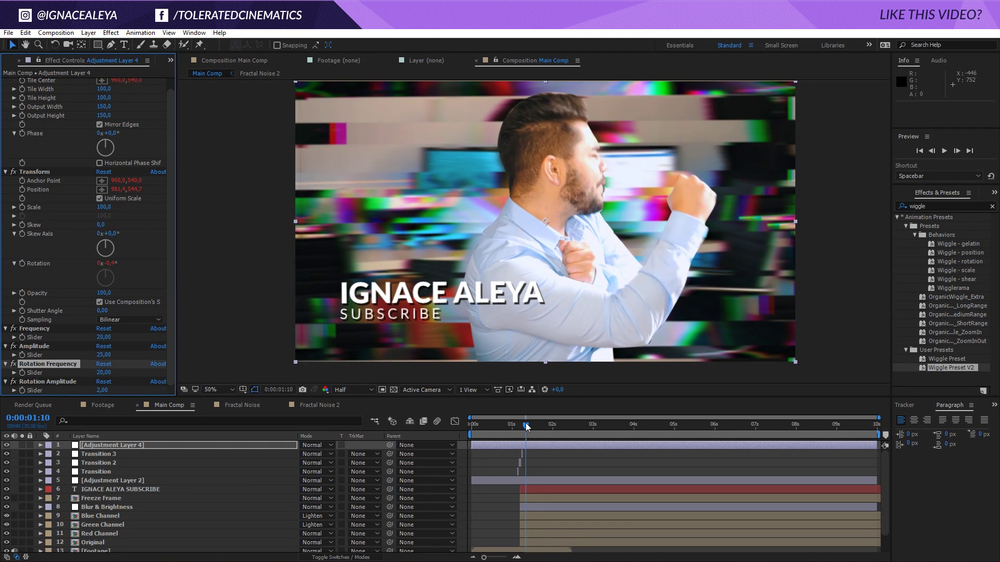
- Enable keyframing for the Frequency, Amplitude, Rotation Frequency and Rotation Amplitude sliders at 0:00:01:06
drag(527, 426, 508, 435)
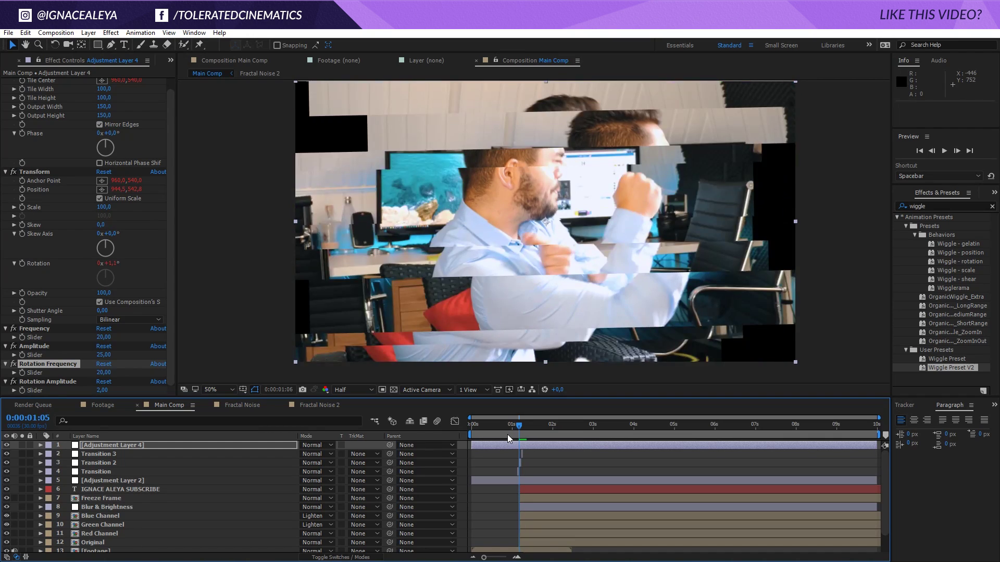
key(Page_Down)
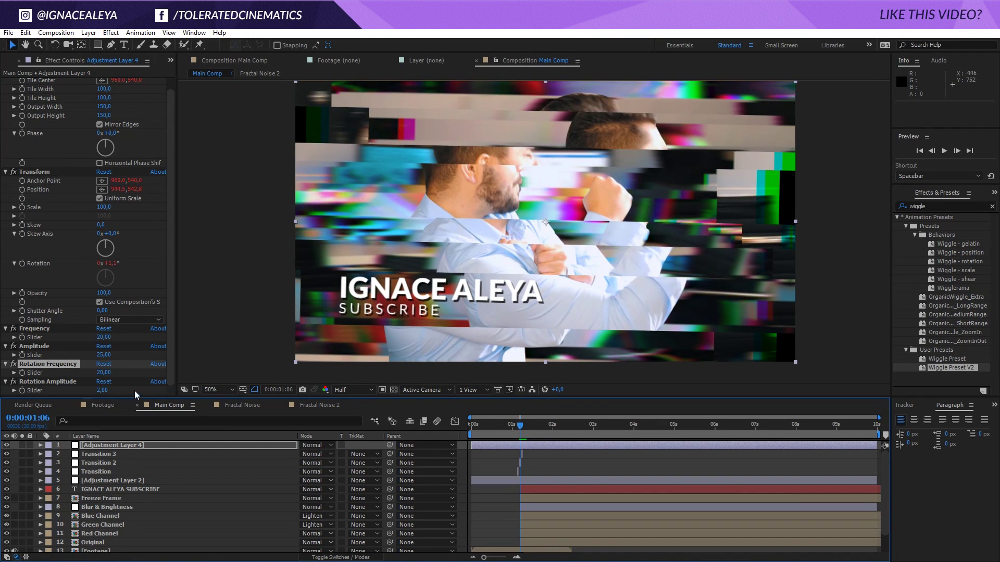
click(23, 337)
key(Down)
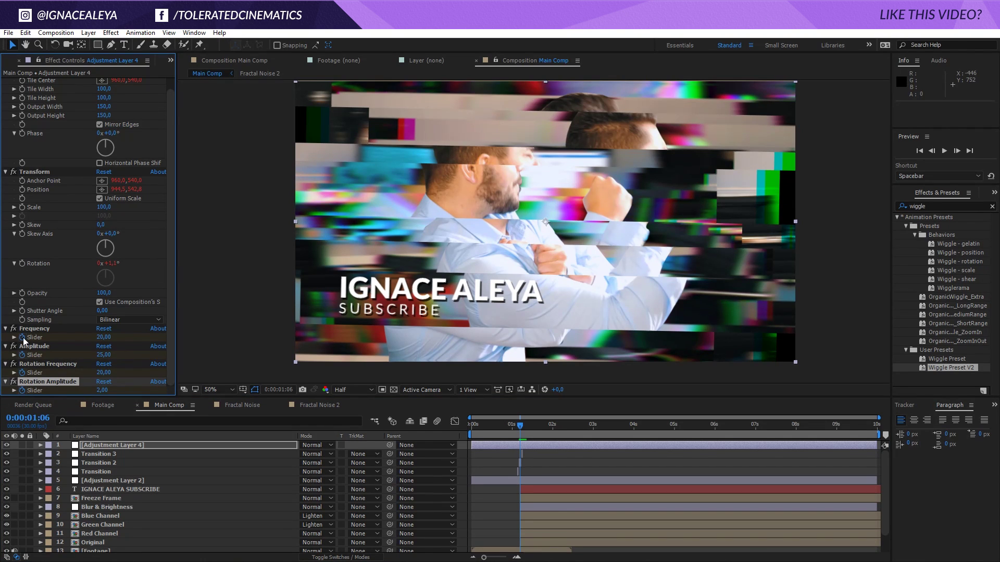
key(Page_Up)
key(Page_Up)
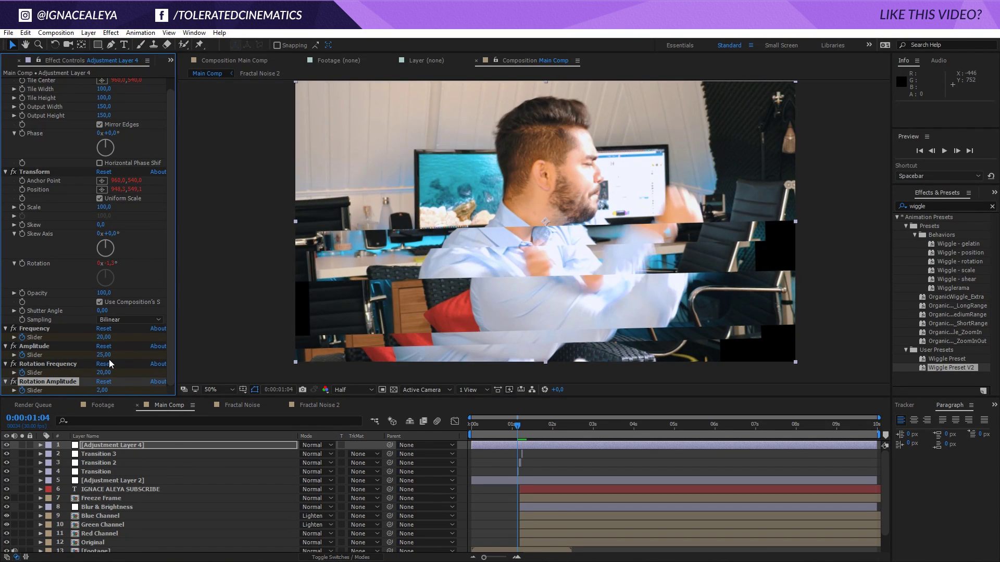
click(105, 337)
text(0)
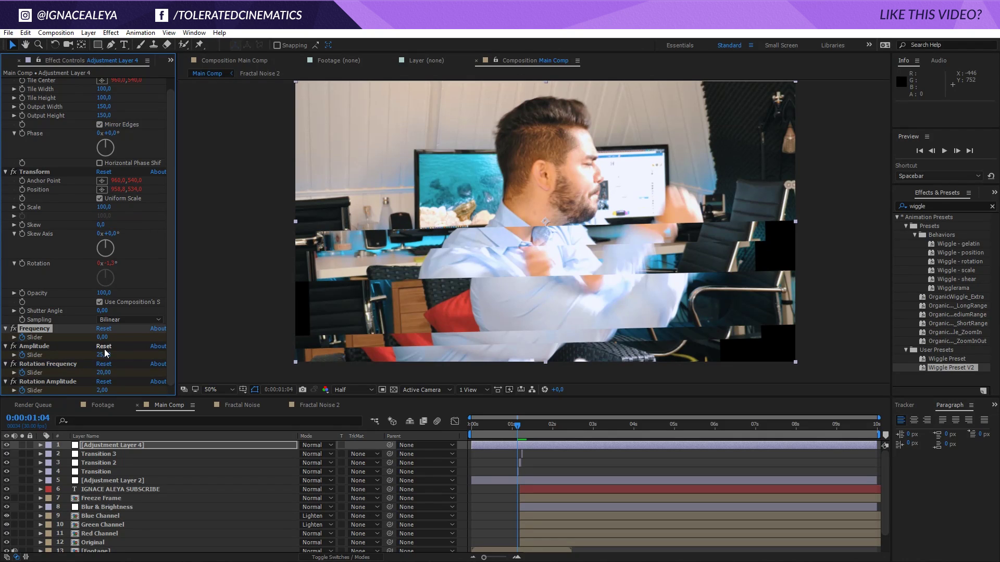
click(104, 355)
text(0)
click(103, 372)
text(0)
key(Return)
click(103, 390)
text(0)
key(Return)
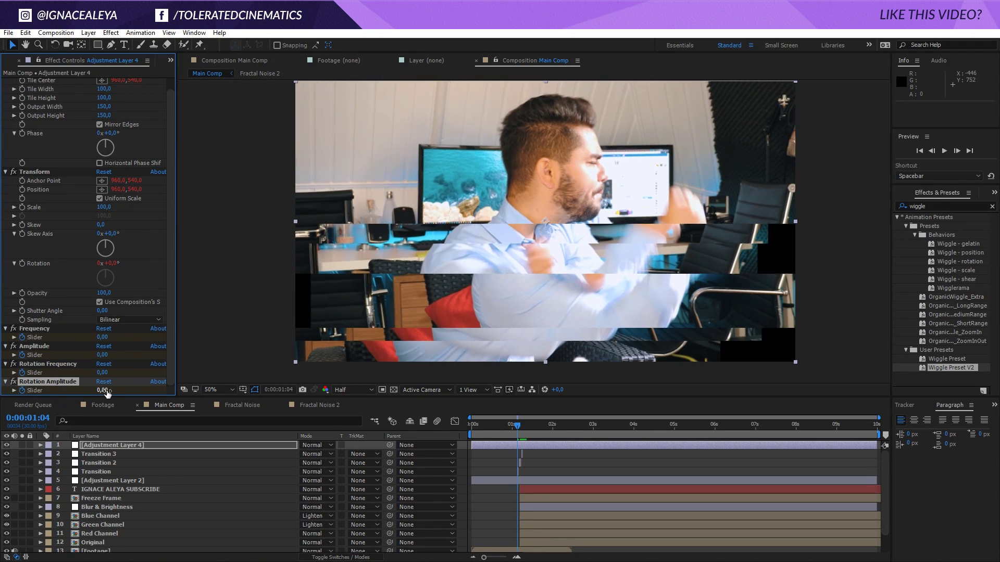
key(ctrl+z)
key(ctrl+z)
key(ctrl+z)
key(ctrl+z)
key(Page_Down)
key(Page_Down)
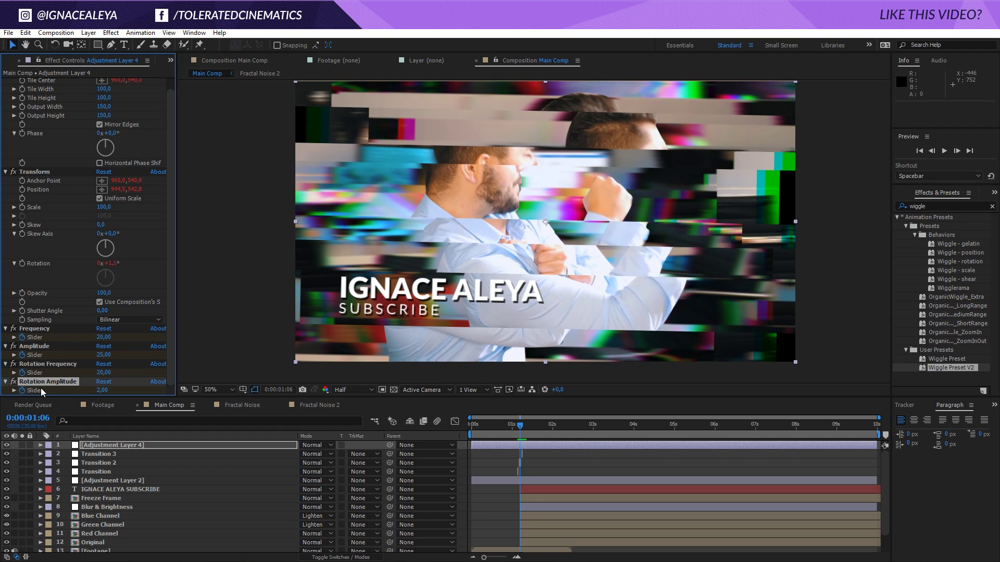
- Set the Frequency, Amplitude, Rotation Frequency and Rotation Amplitude sliders of Adjustment Layer 4 to 0 at 0:00:01:16
key(space)
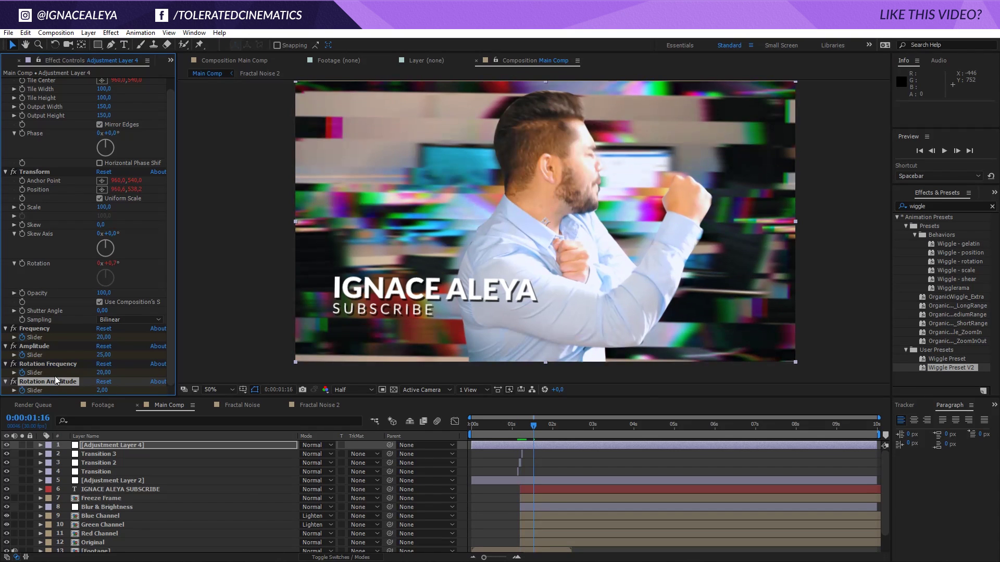
click(104, 337)
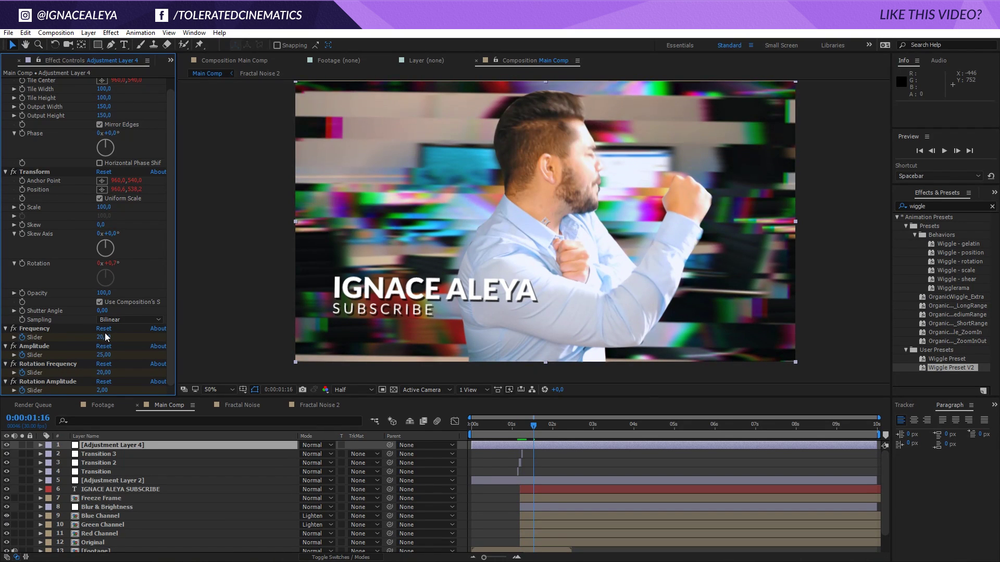
text(0)
key(Return)
click(104, 355)
text(0)
key(Return)
click(104, 372)
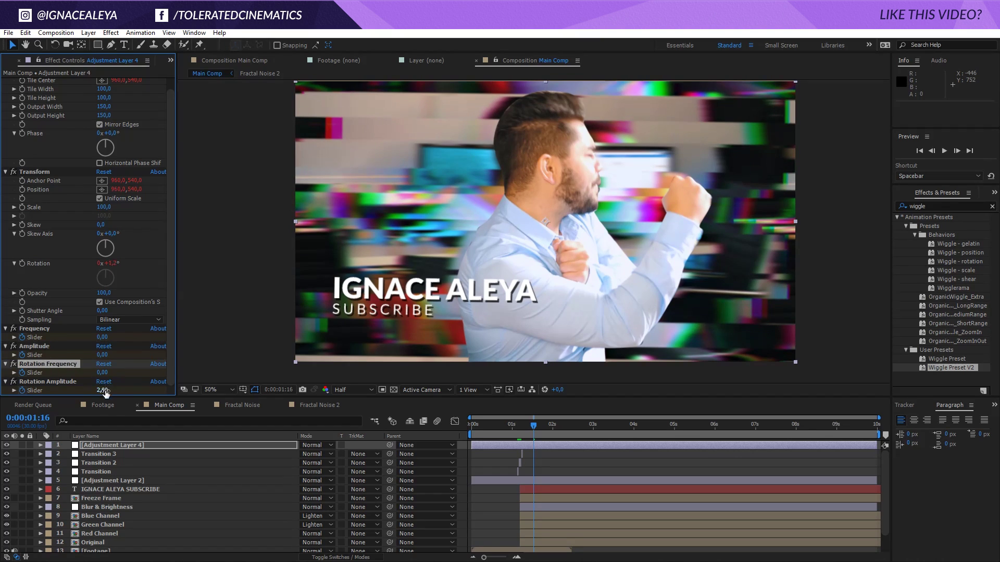
text(0)
click(104, 390)
text(0)
key(Return)
- Deselect the adjustment layer and preview the fading camera shake in Main Comp
click(485, 498)
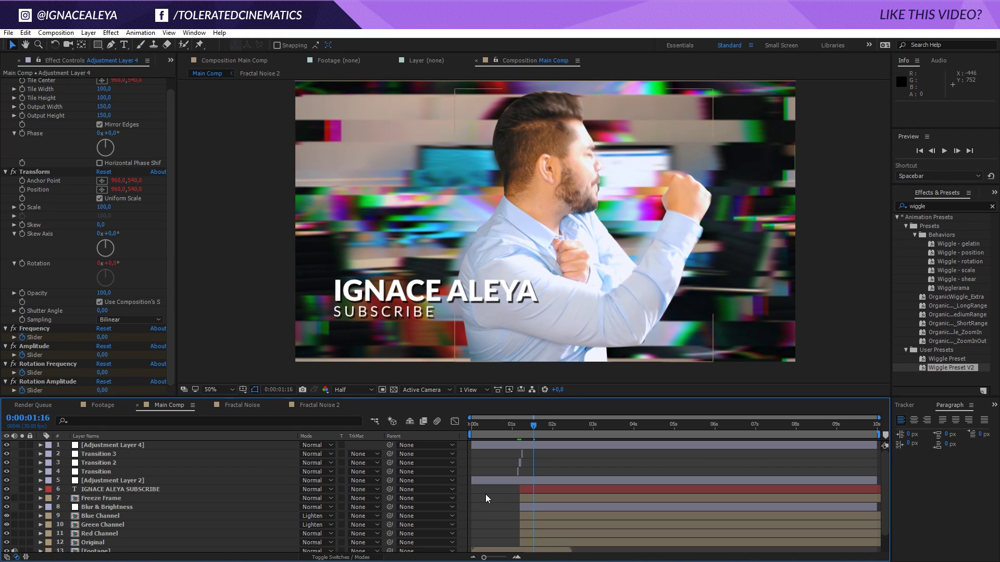
key(space)
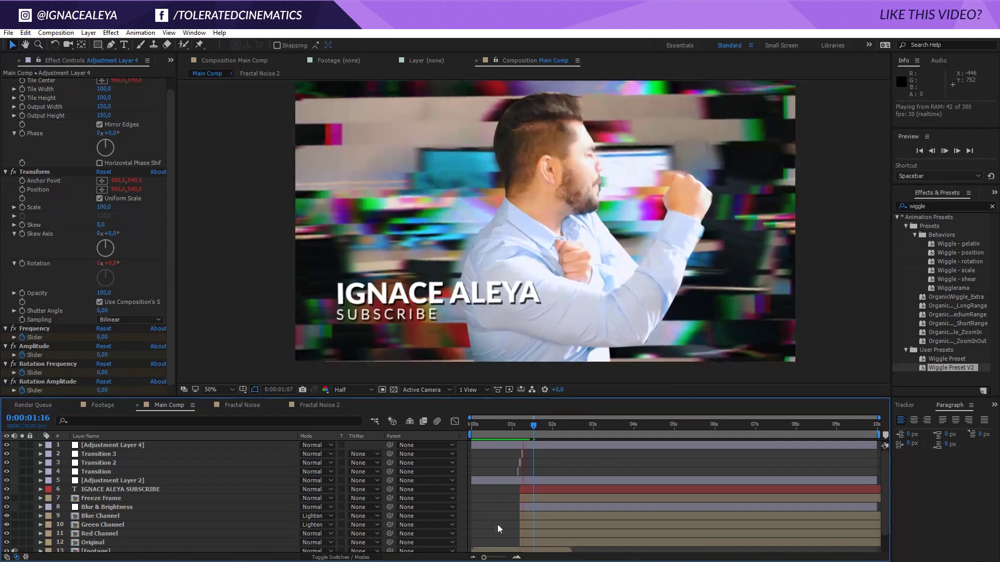
key(space)
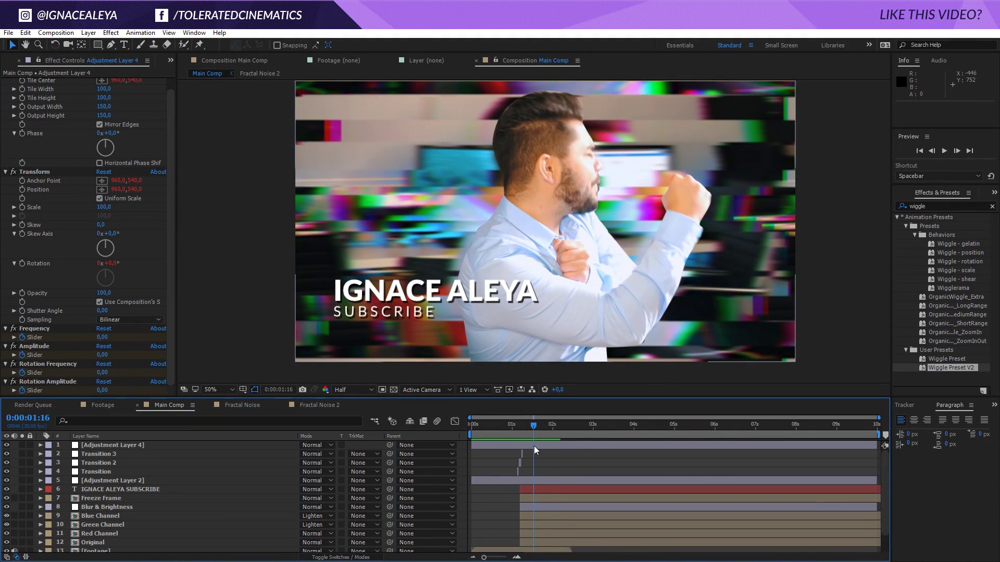
- Reveal the keyframes of Adjustment Layer 4, move the last keyframe of all four sliders earlier to 0:00:01:11 and preview the shake
click(534, 447)
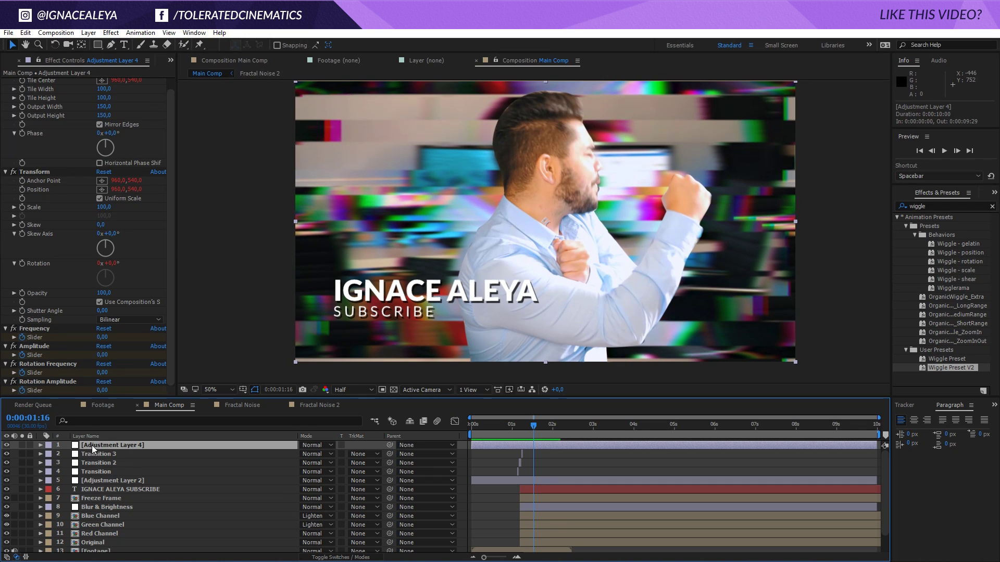
key(u)
drag(552, 456, 527, 517)
click(552, 508)
key(space)
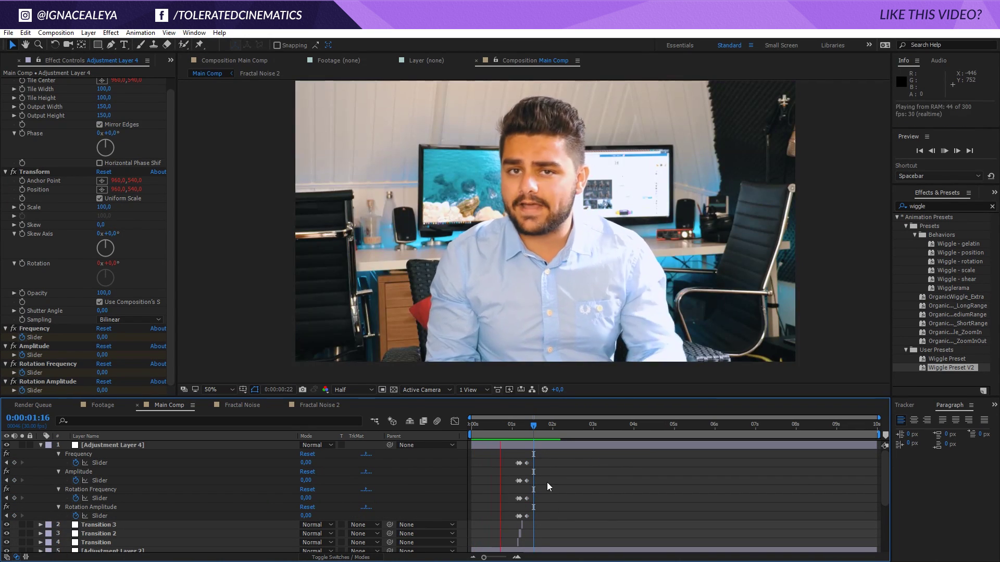
click(547, 429)
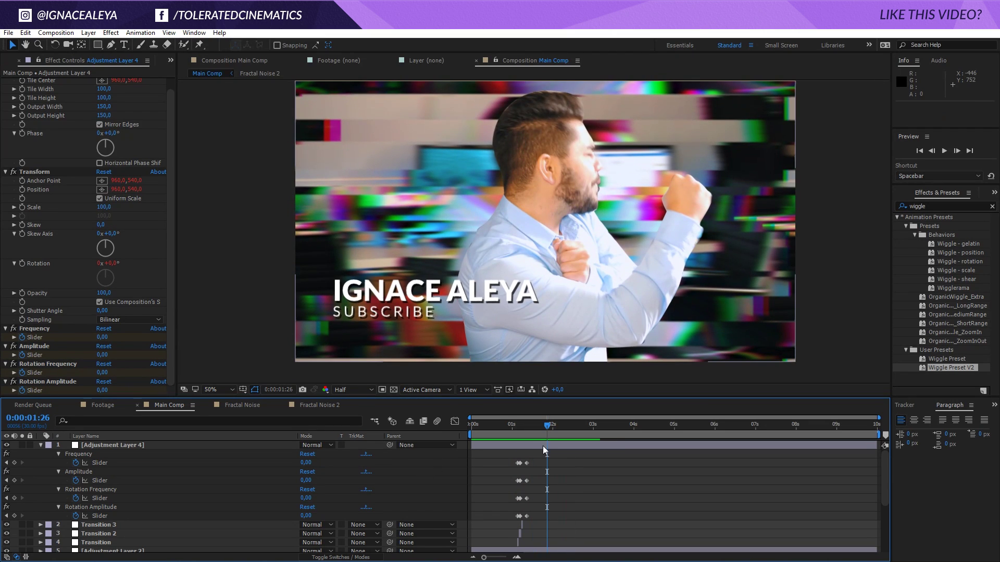
- Set the Rotation Frequency and Rotation Amplitude keyframes at 0:00:01:11 to 1 and preview the remaining rotation wiggle
click(526, 428)
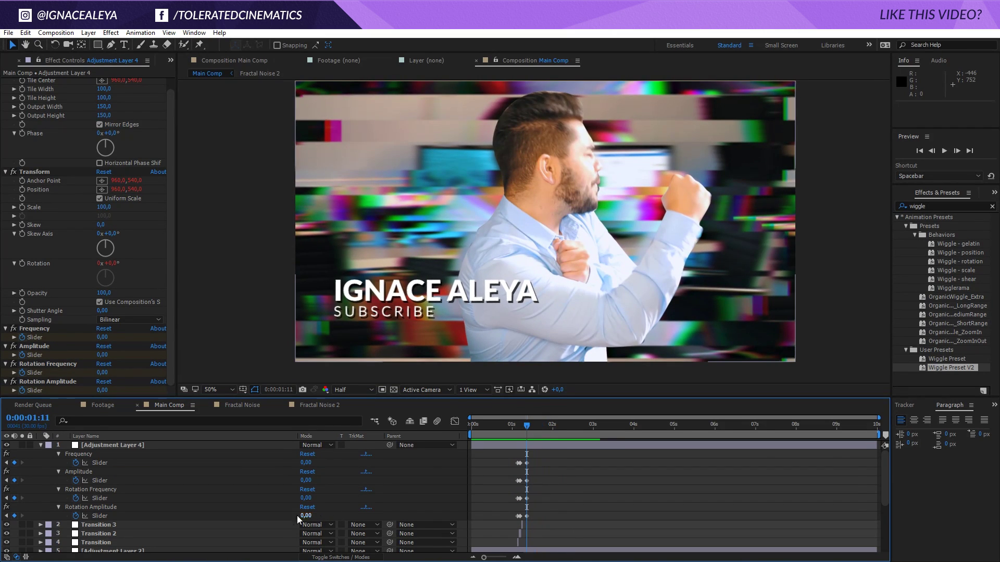
click(306, 499)
text(1)
key(Return)
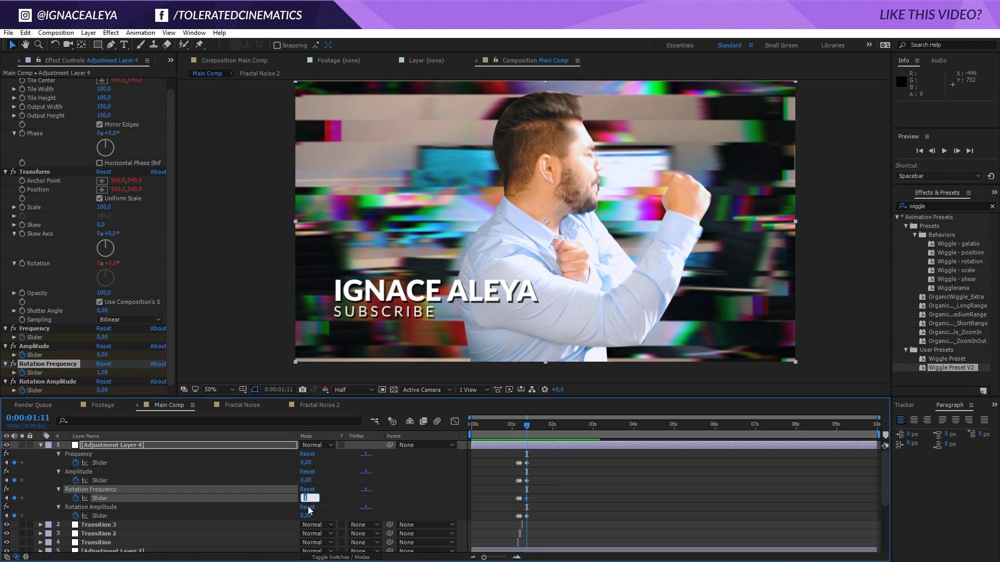
click(306, 516)
text(1)
key(Return)
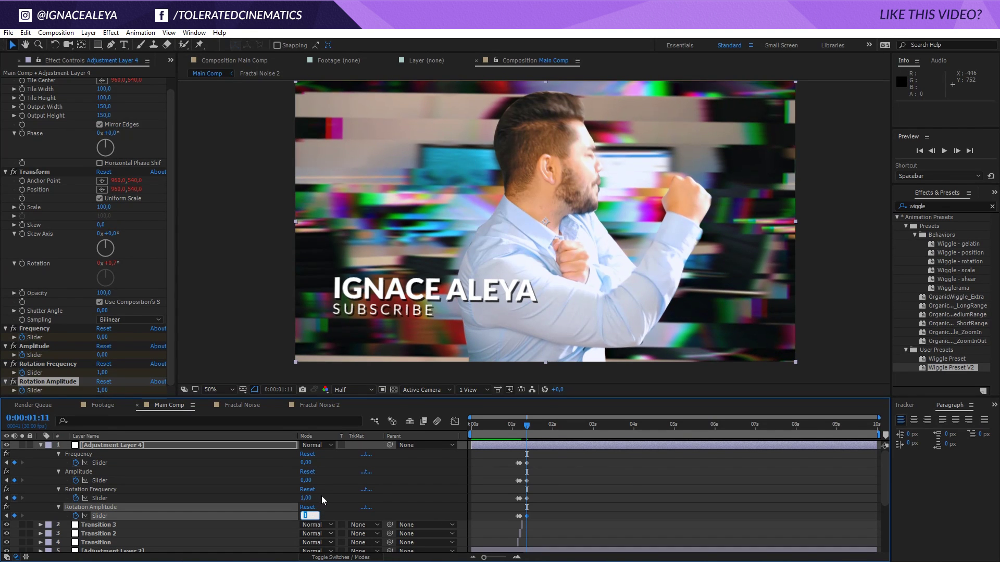
click(321, 496)
key(space)
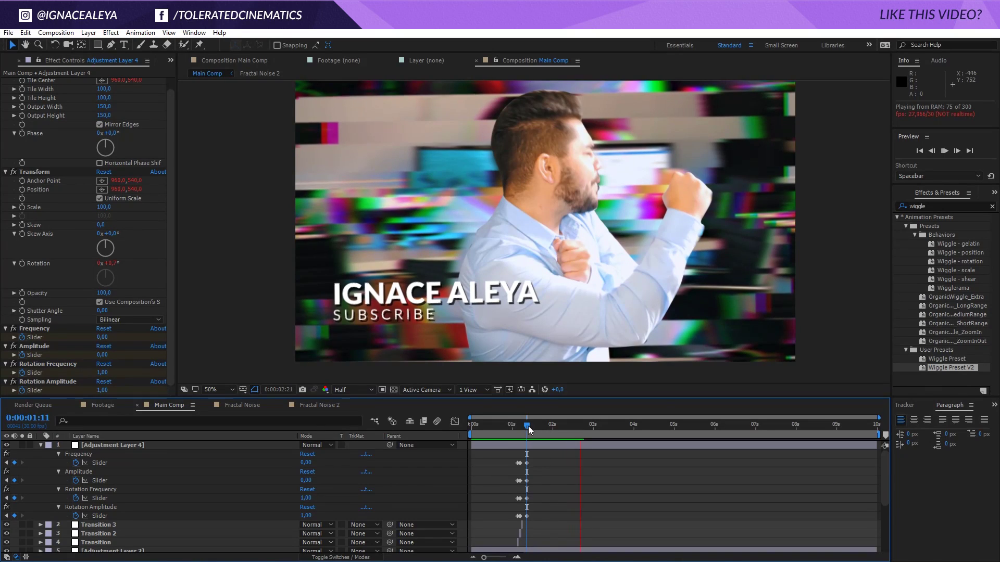
key(space)
- Lower the Rotation Frequency keyframe at 0:00:01:11 to 0,2 and preview the slower rotation wiggle
click(307, 499)
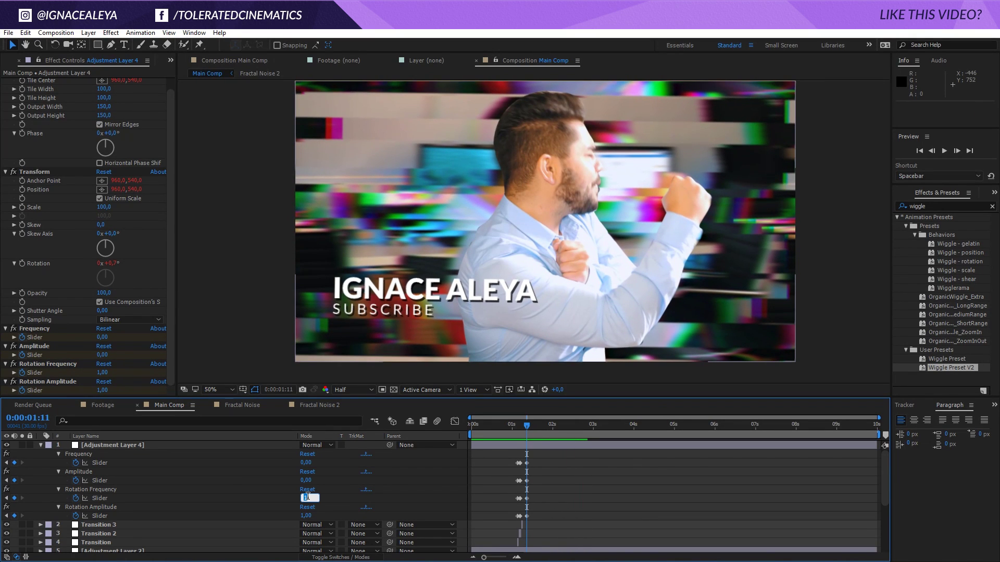
text(,2)
key(Return)
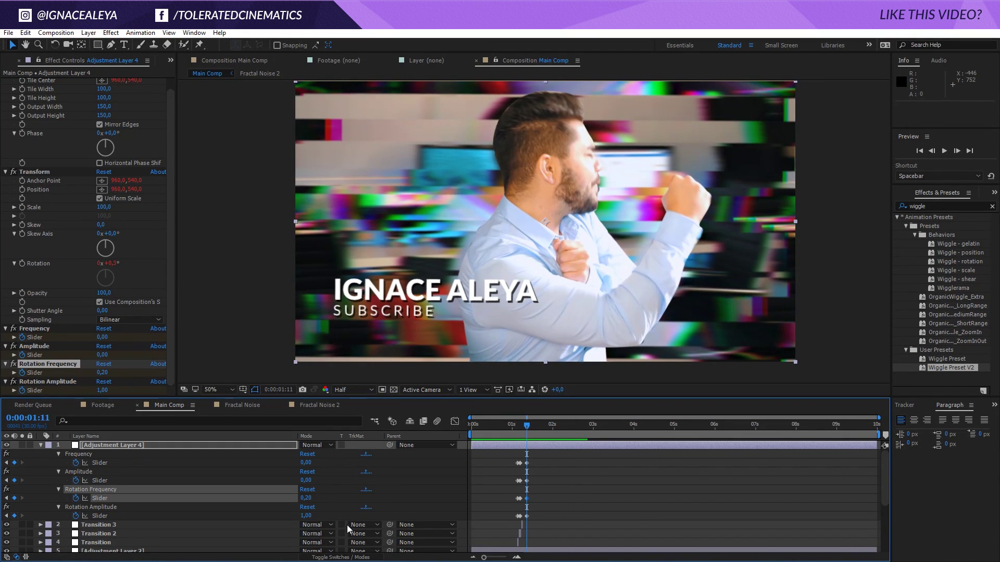
key(space)
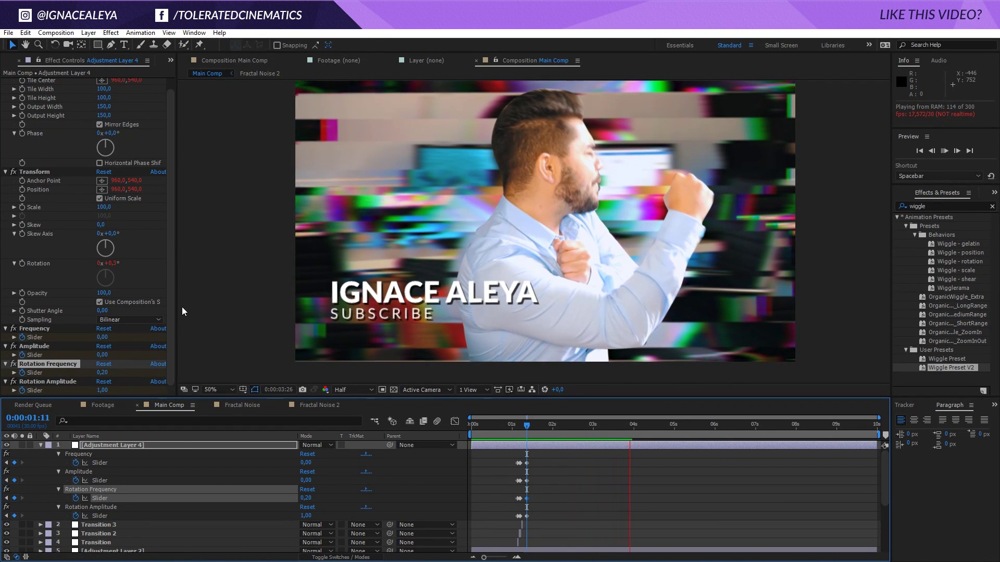
click(589, 424)
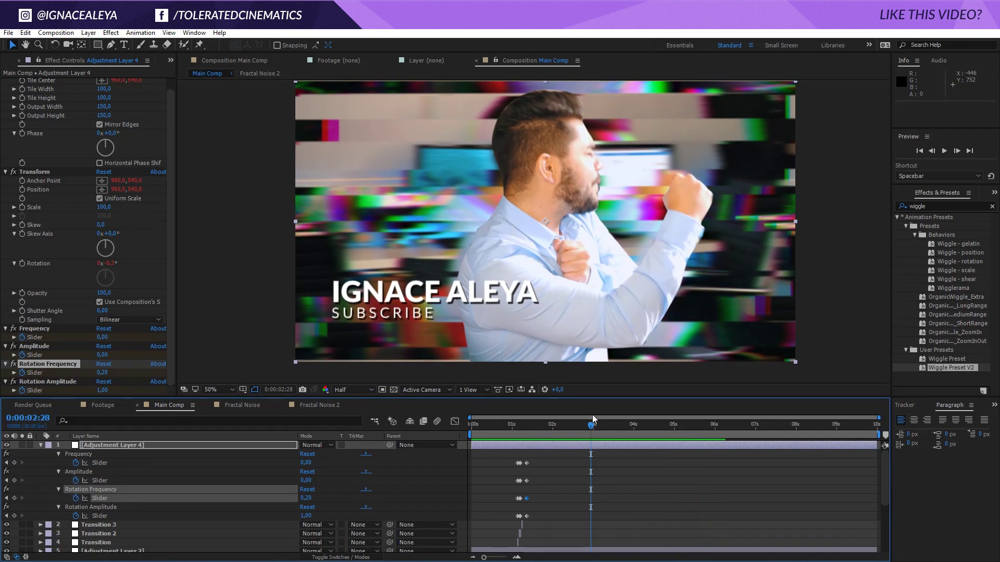